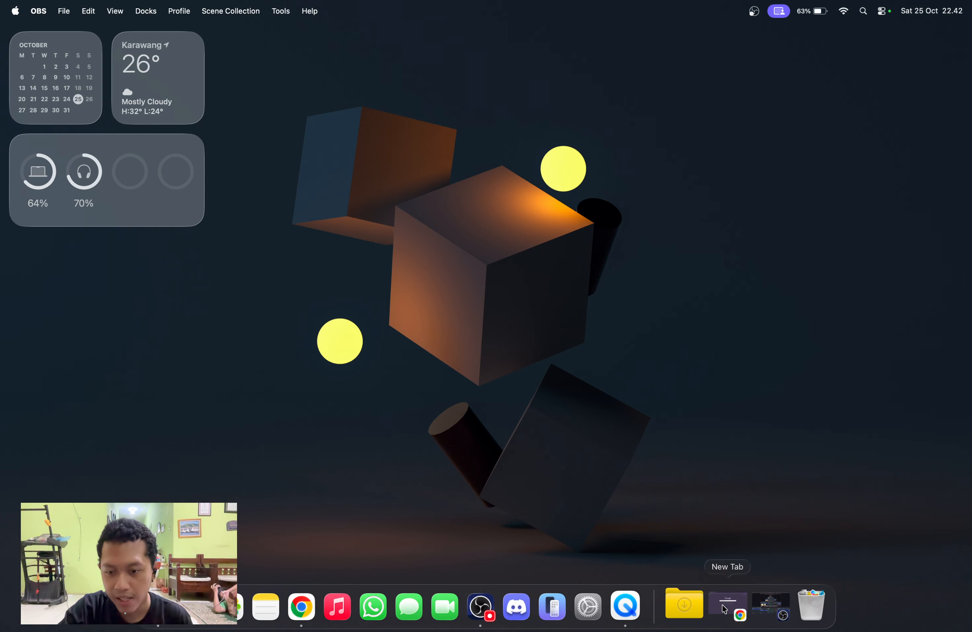
Switch to the Chrome window and search Google for "xampp"
left_click(734, 611)
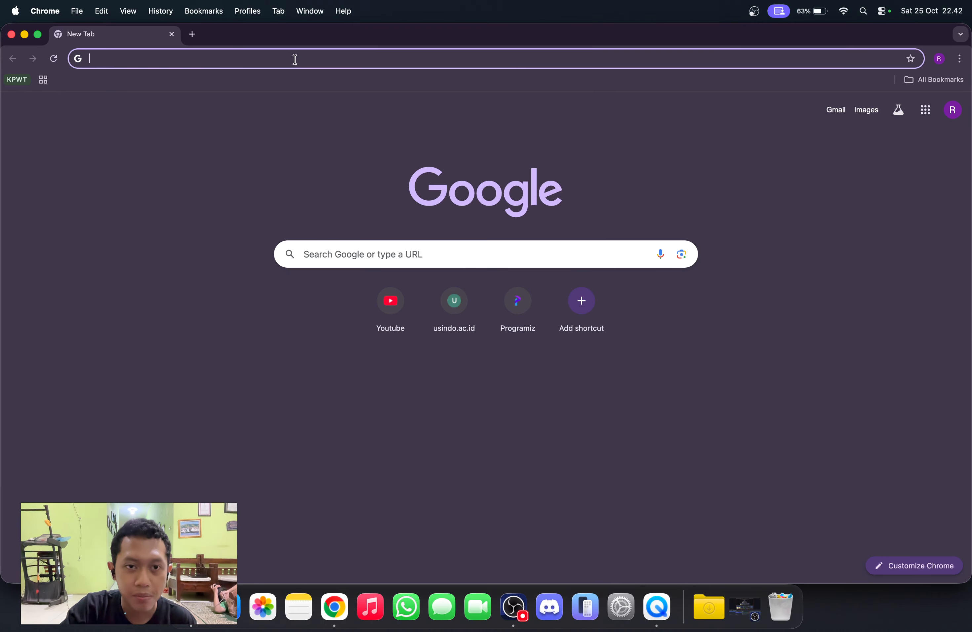
left_click(294, 60)
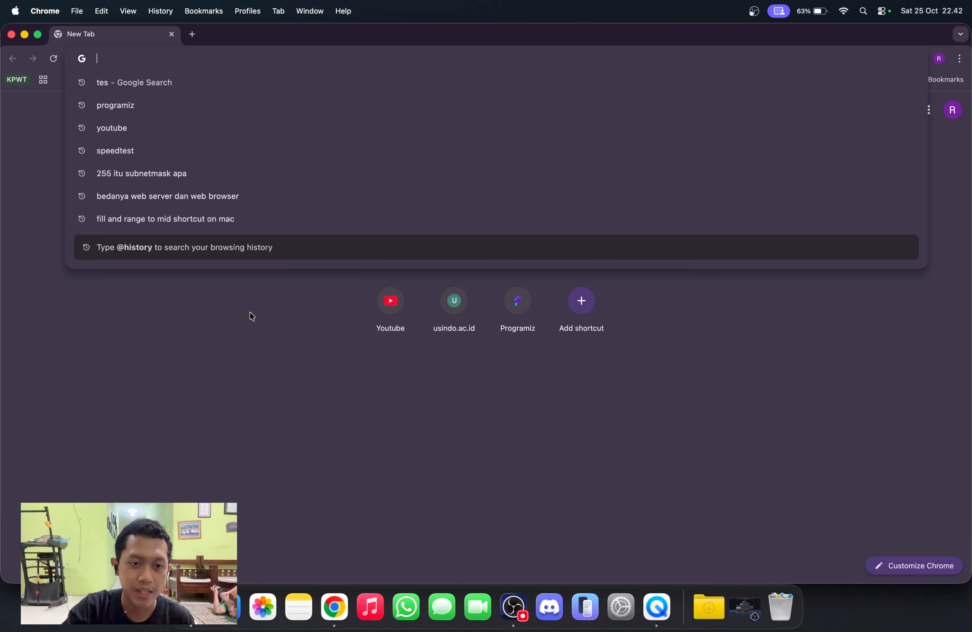
left_click(246, 303)
left_click(153, 66)
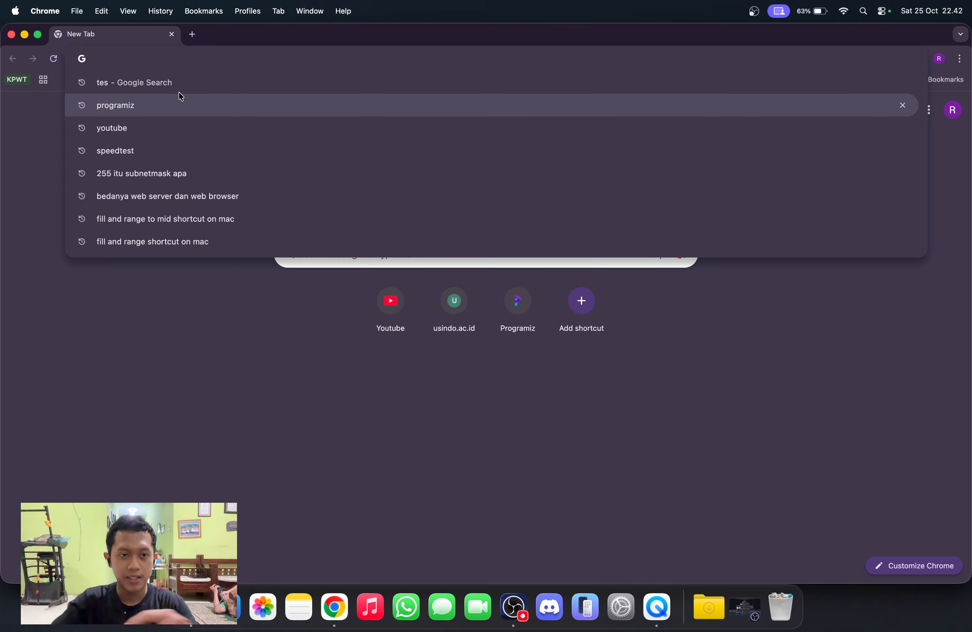
type("xa")
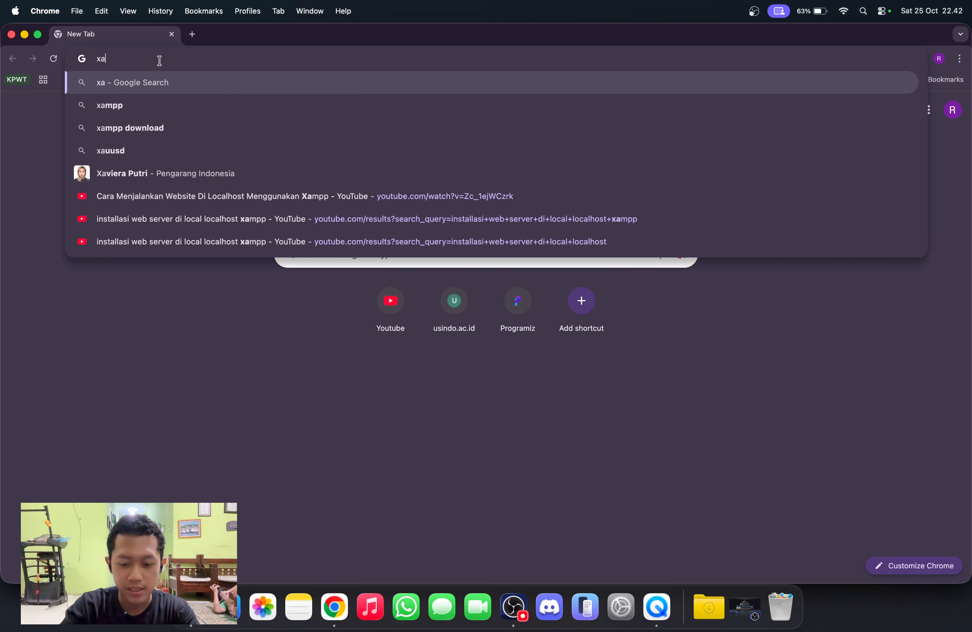
type("mpp")
key("Return")
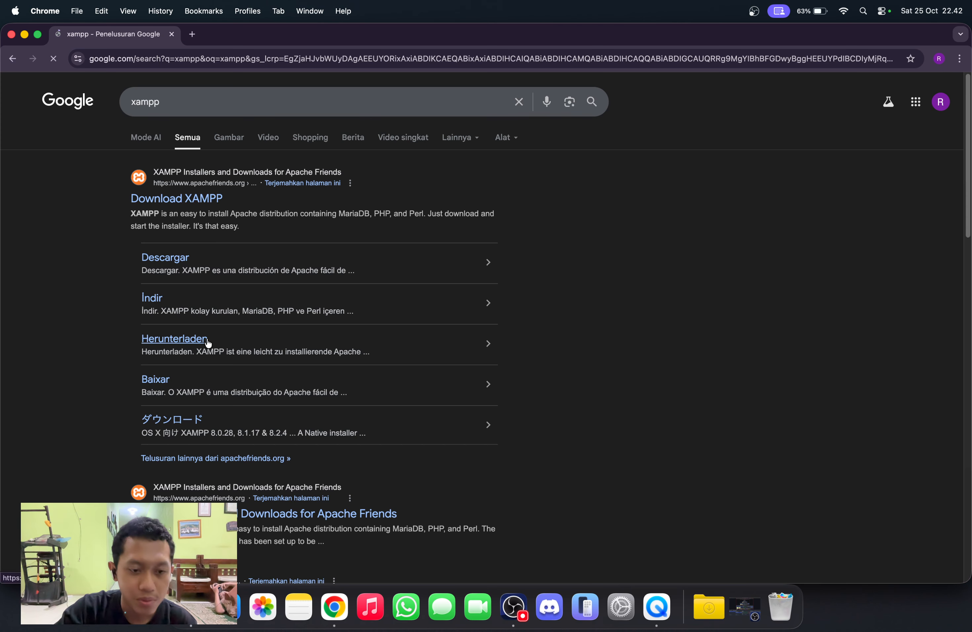
Open the Download XAMPP page of apachefriends.org from the search results
scroll(208, 343, "down", 2)
scroll(209, 343, "up", 2)
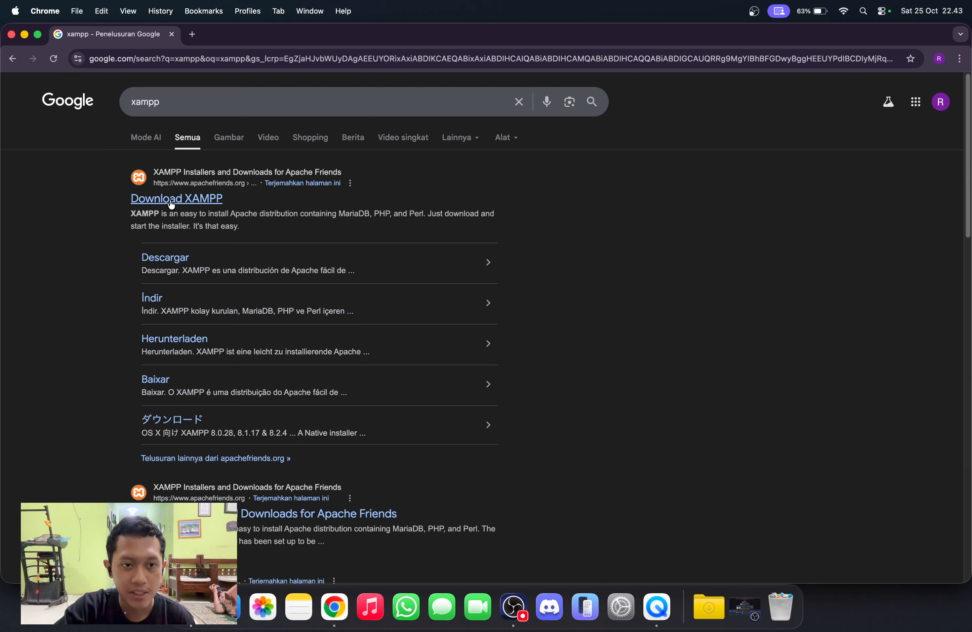
left_click(183, 201)
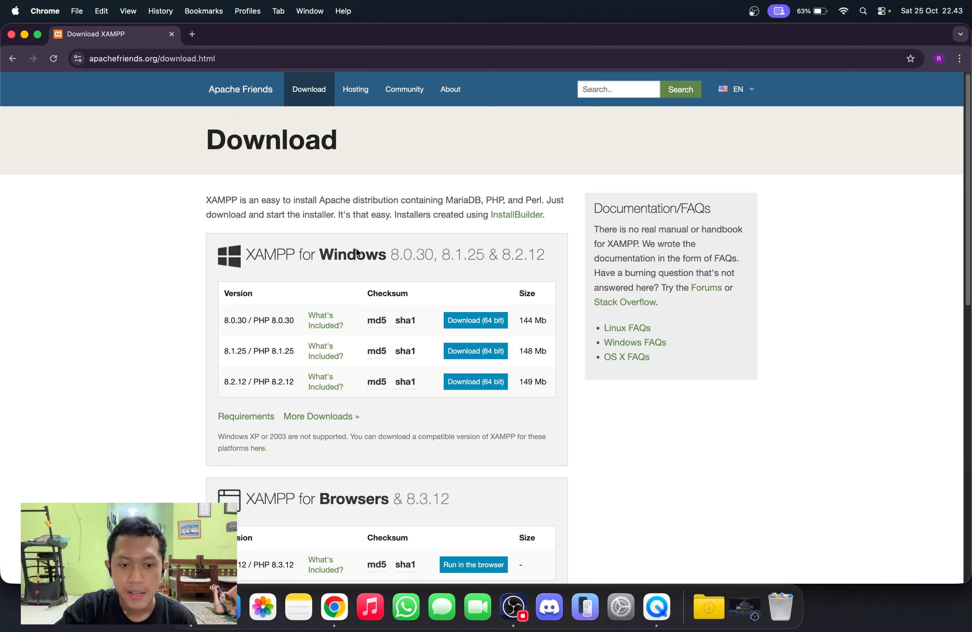
Examine the XAMPP installers offered for Windows, browsers, Linux and OS X, including their versions and file sizes
scroll(355, 248, "down", 2)
scroll(356, 247, "up", 3)
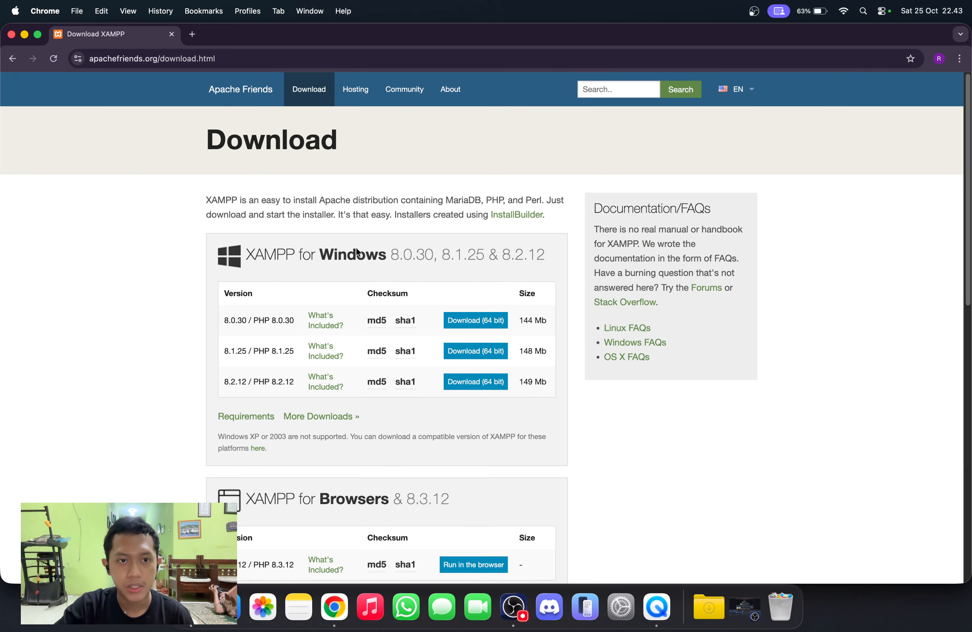
scroll(356, 251, "down", 1)
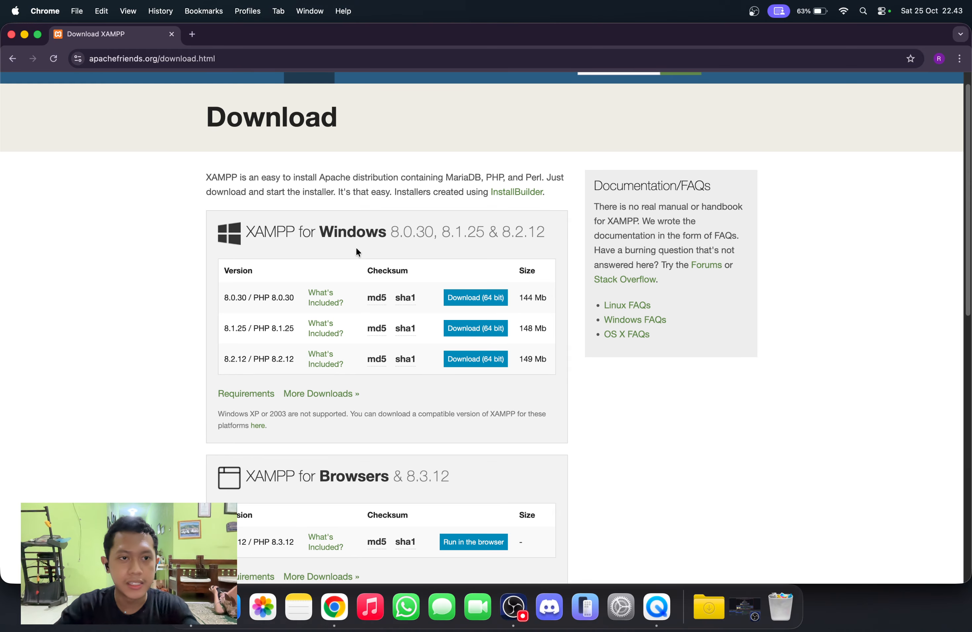
scroll(357, 252, "down", 5)
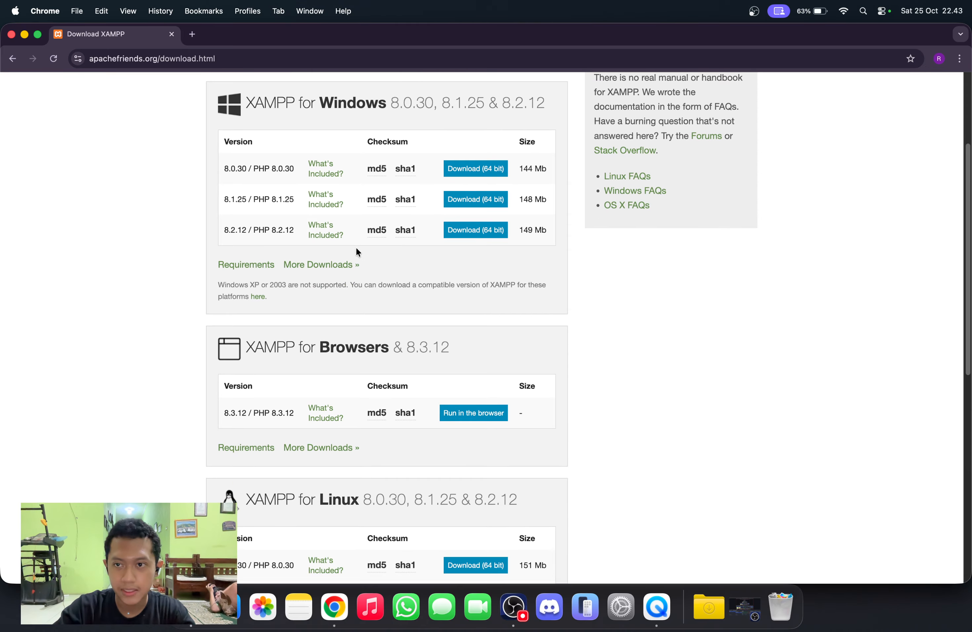
scroll(355, 247, "up", 4)
scroll(356, 249, "down", 2)
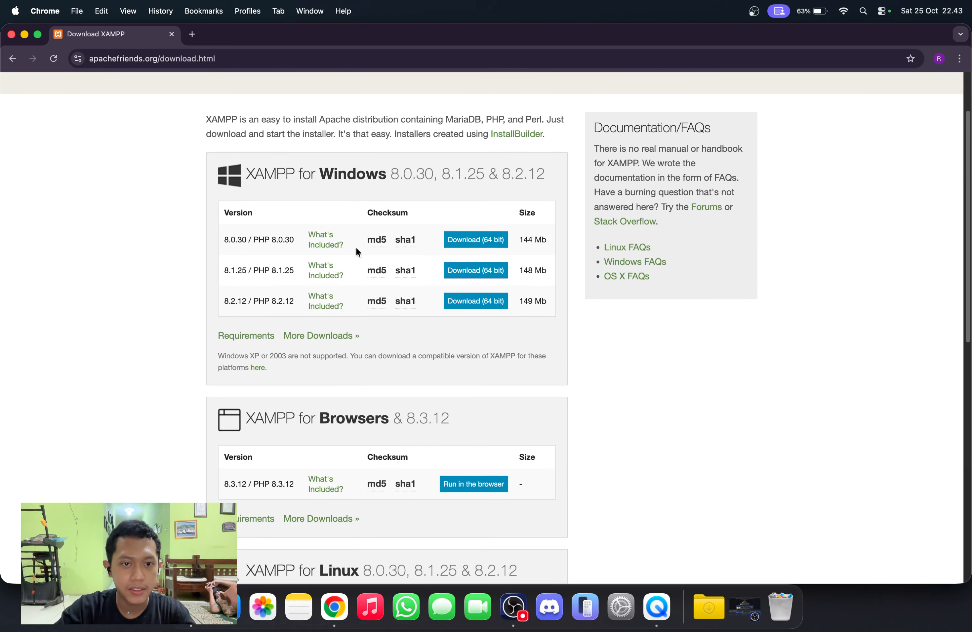
scroll(357, 249, "up", 2)
scroll(357, 248, "down", 2)
scroll(357, 251, "down", 2)
scroll(356, 250, "up", 3)
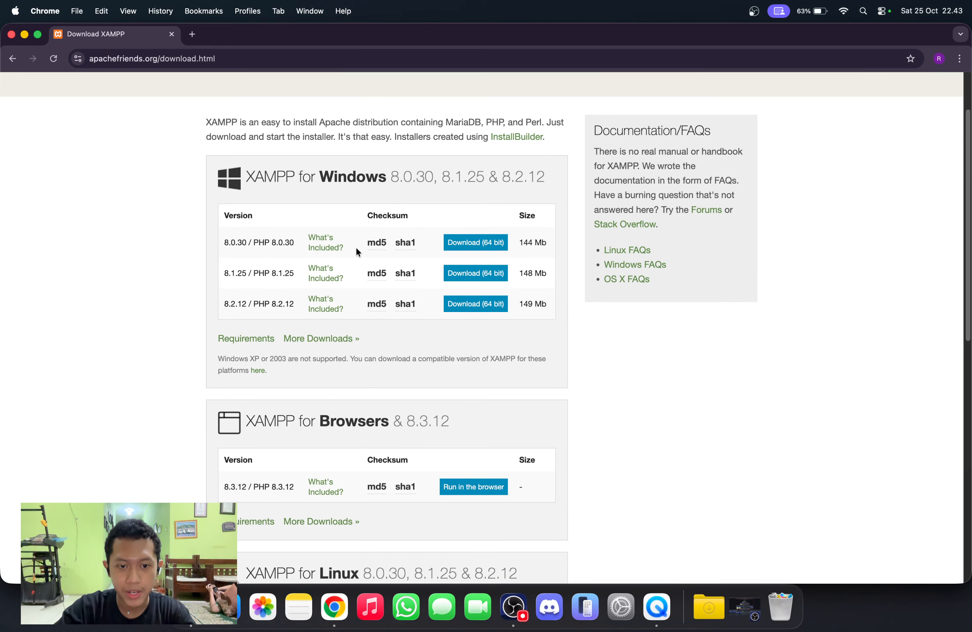
scroll(355, 246, "down", 10)
scroll(356, 247, "up", 10)
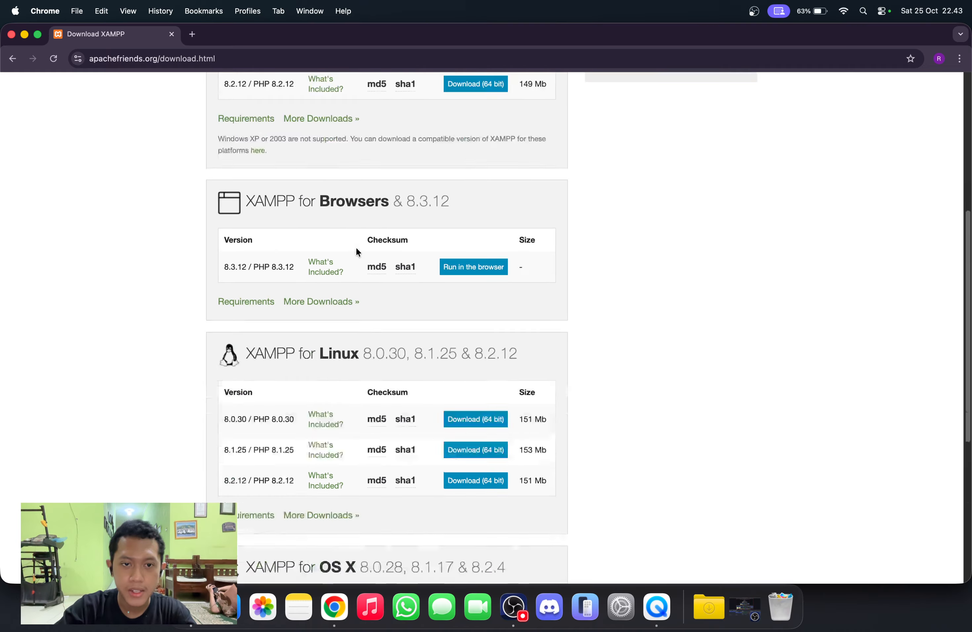
scroll(356, 246, "down", 2)
scroll(356, 251, "down", 6)
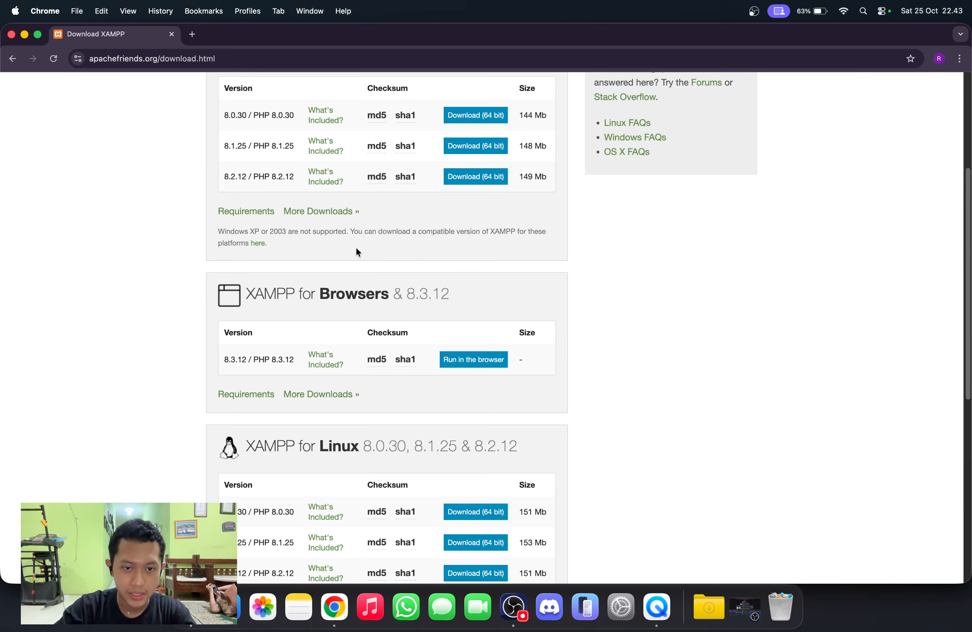
scroll(355, 239, "down", 8)
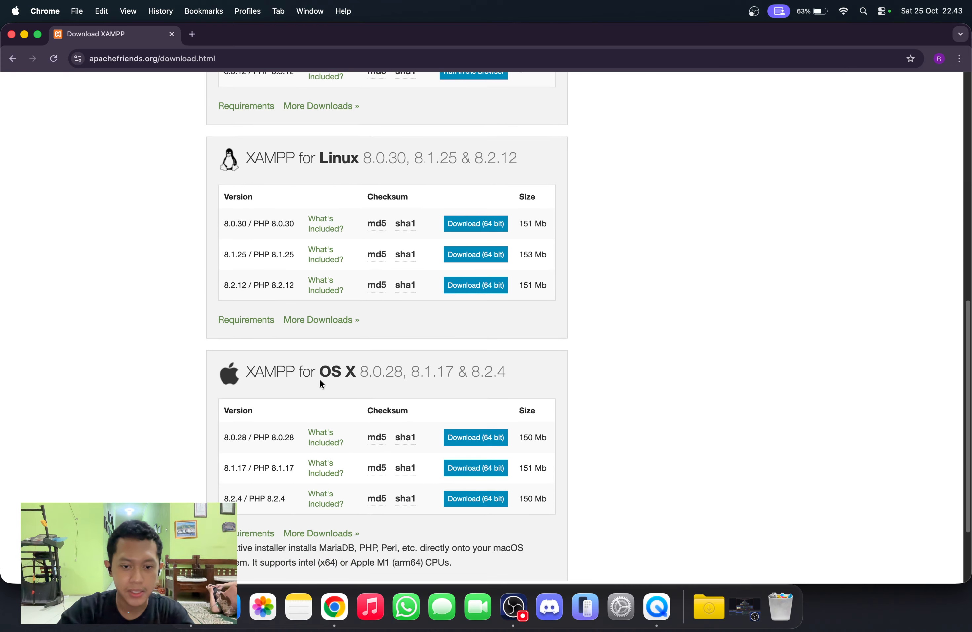
scroll(417, 379, "up", 20)
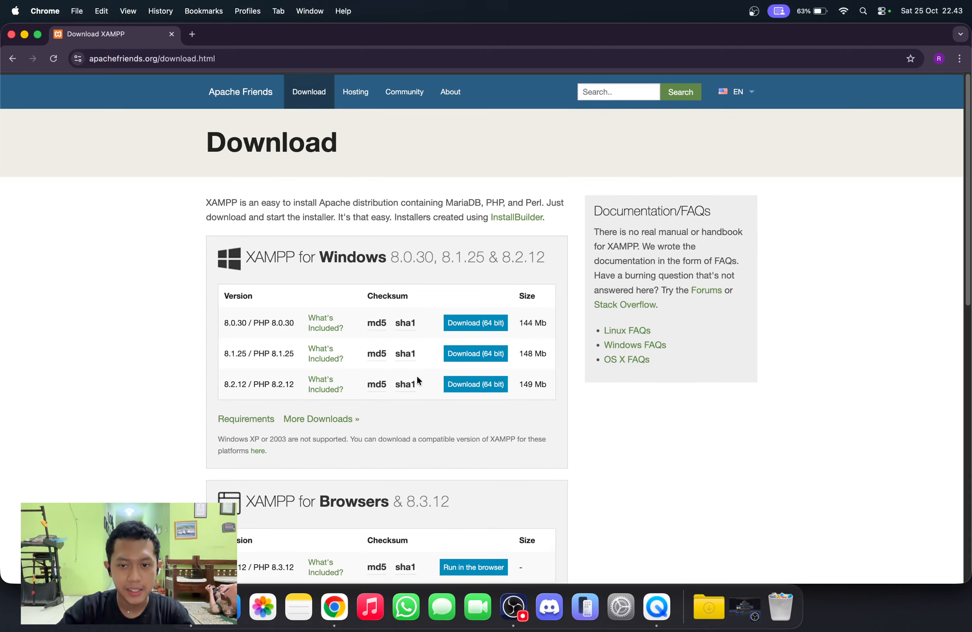
scroll(417, 377, "down", 14)
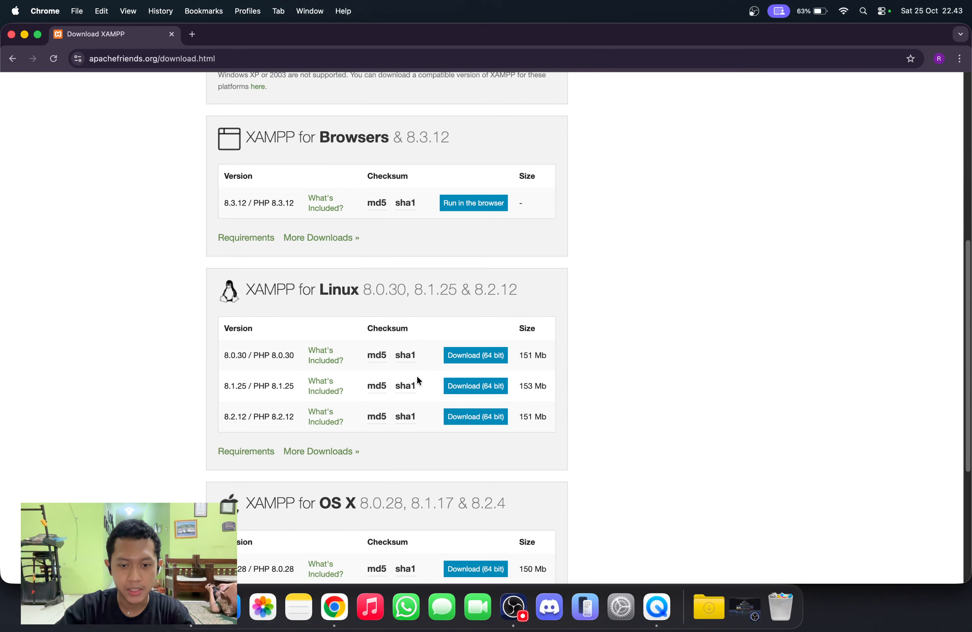
scroll(418, 376, "down", 7)
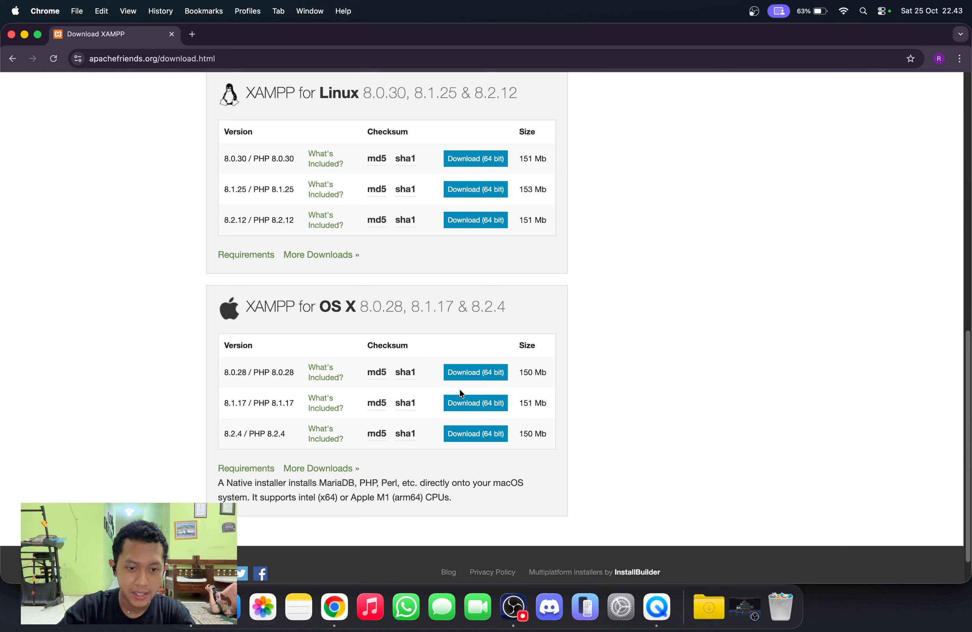
scroll(459, 389, "down", 1)
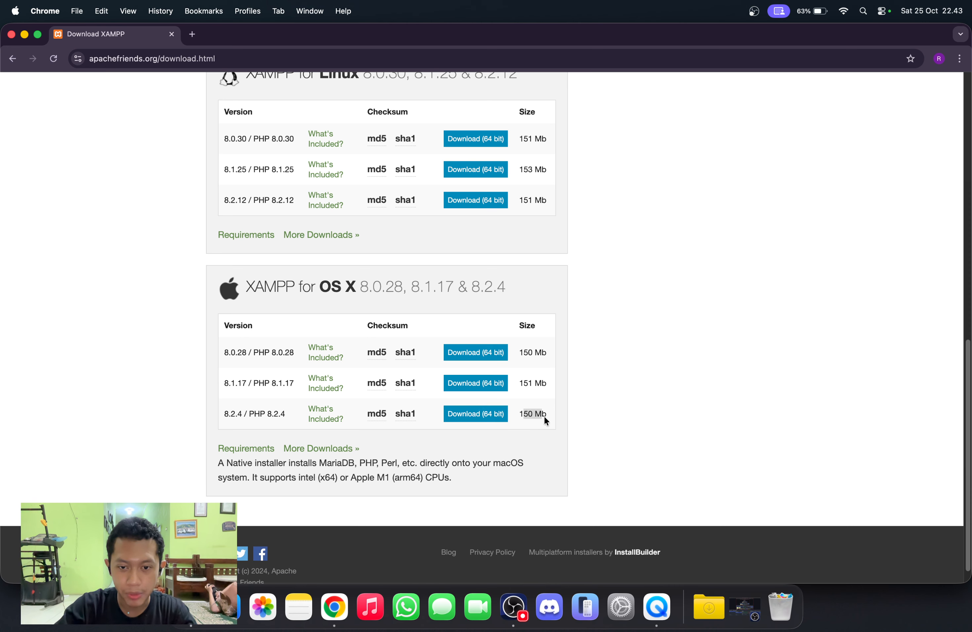
Start downloading the XAMPP 8.2.4 installer for OS X and check its progress in the recent downloads
left_click(475, 413)
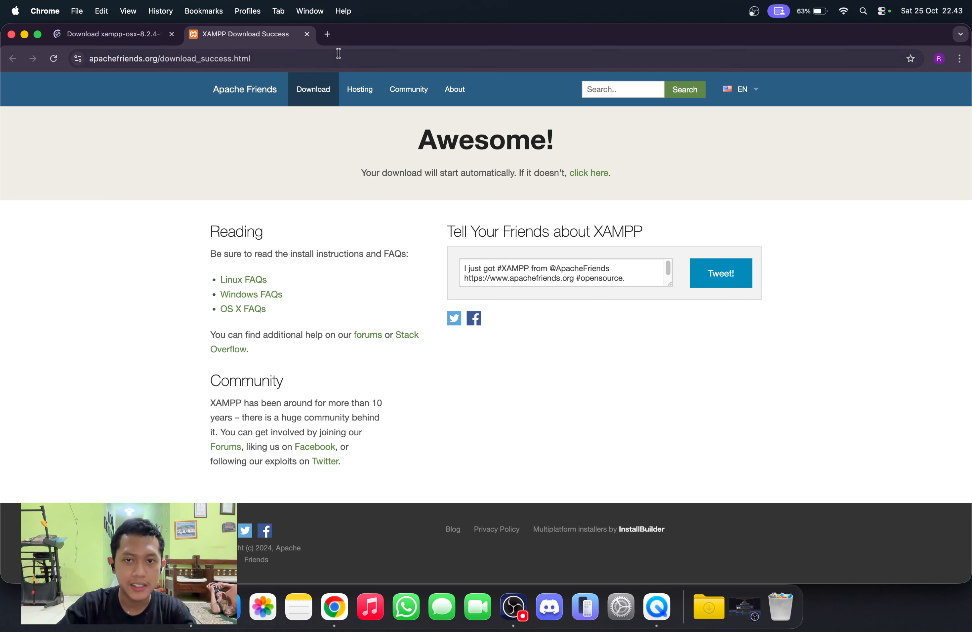
left_click(308, 35)
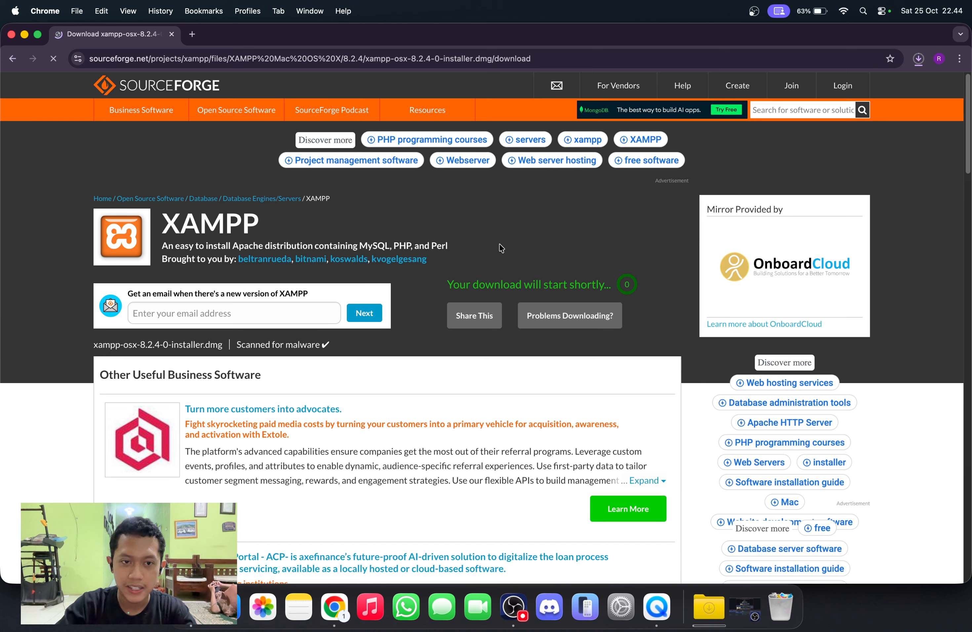
left_click(919, 59)
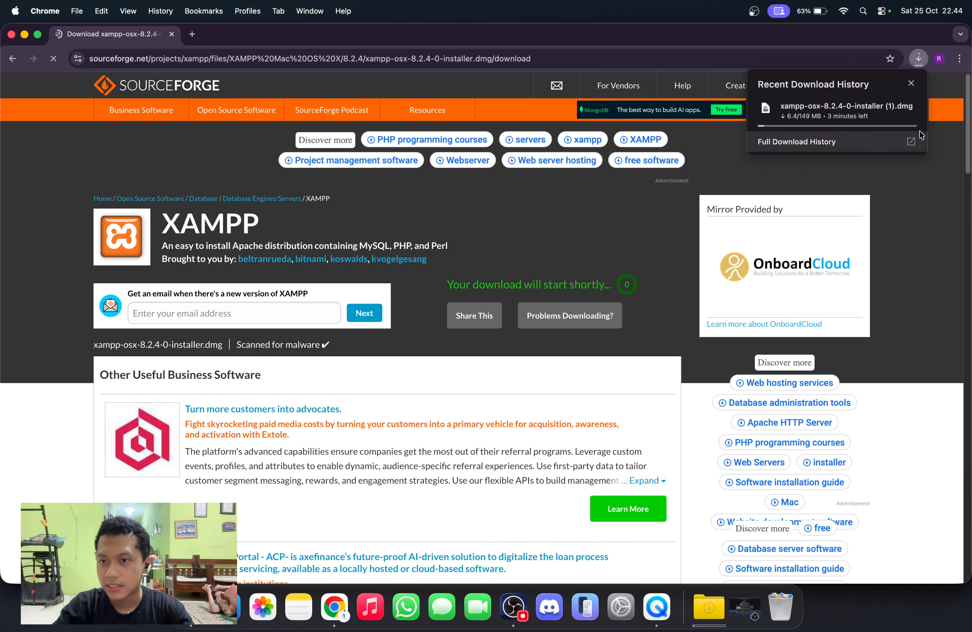
mouse_move(906, 122)
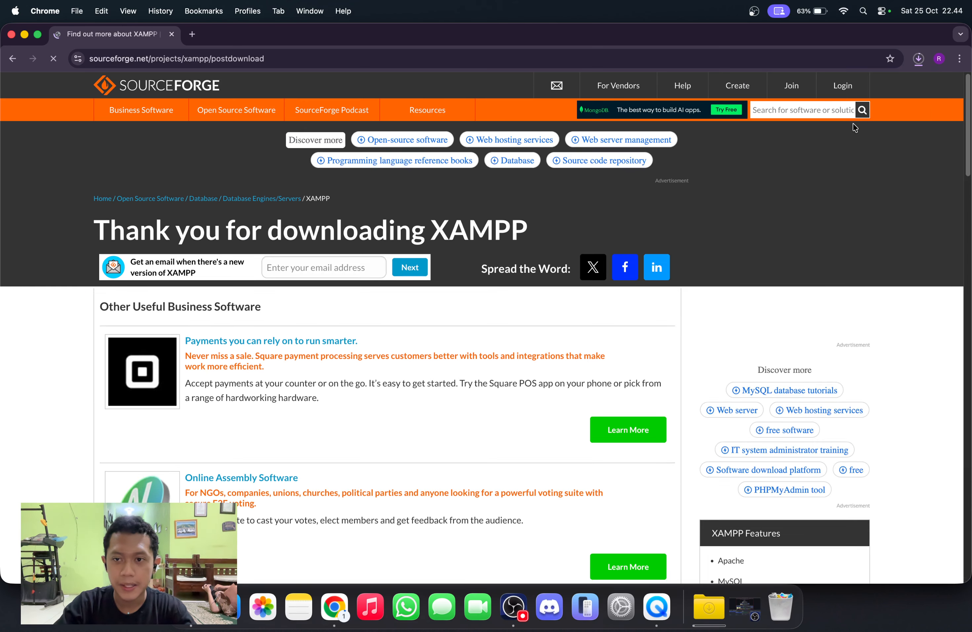
Return to the Apache Friends download page and cancel the running XAMPP installer download
left_click(12, 59)
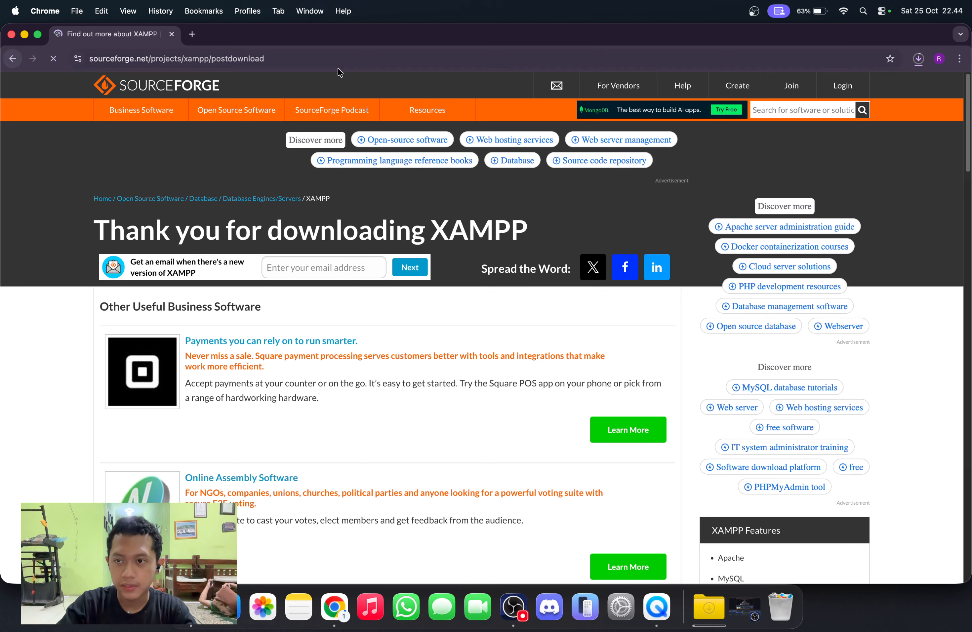
left_click(920, 59)
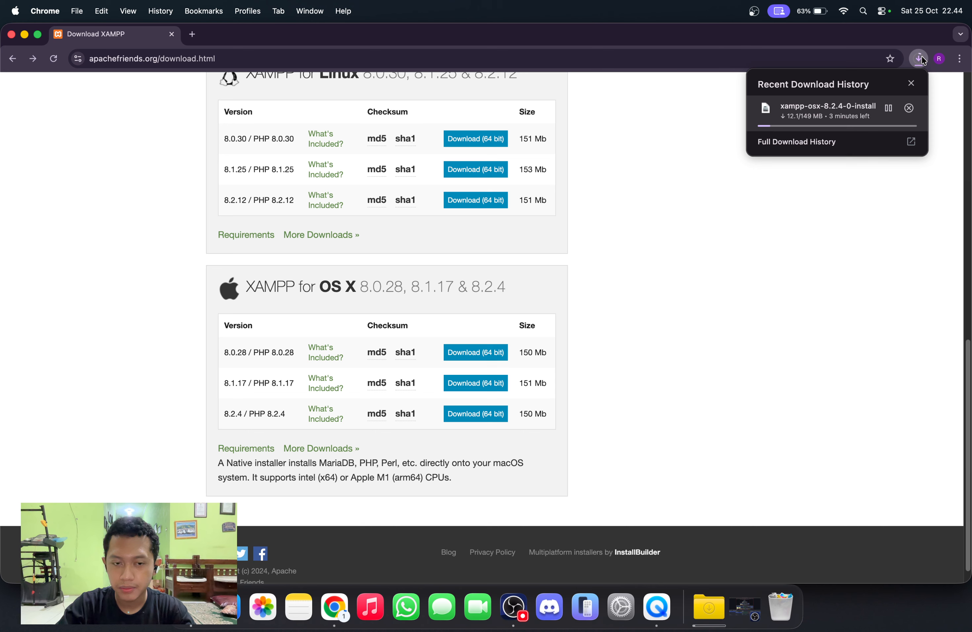
left_click(909, 108)
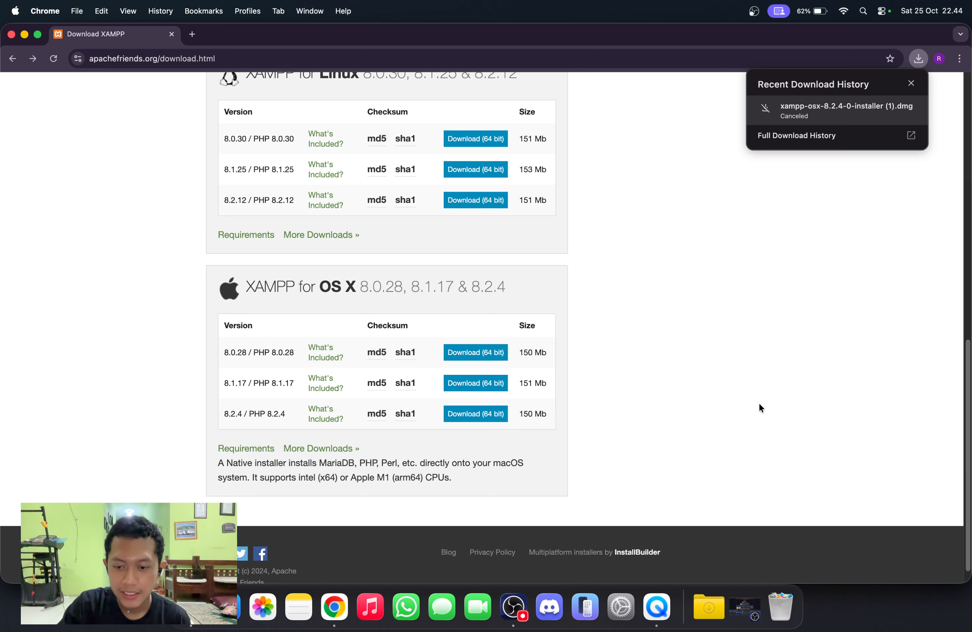
Switch to Finder, dismiss the AirDrop dialog and take the Finder window out of full screen
left_click(696, 593)
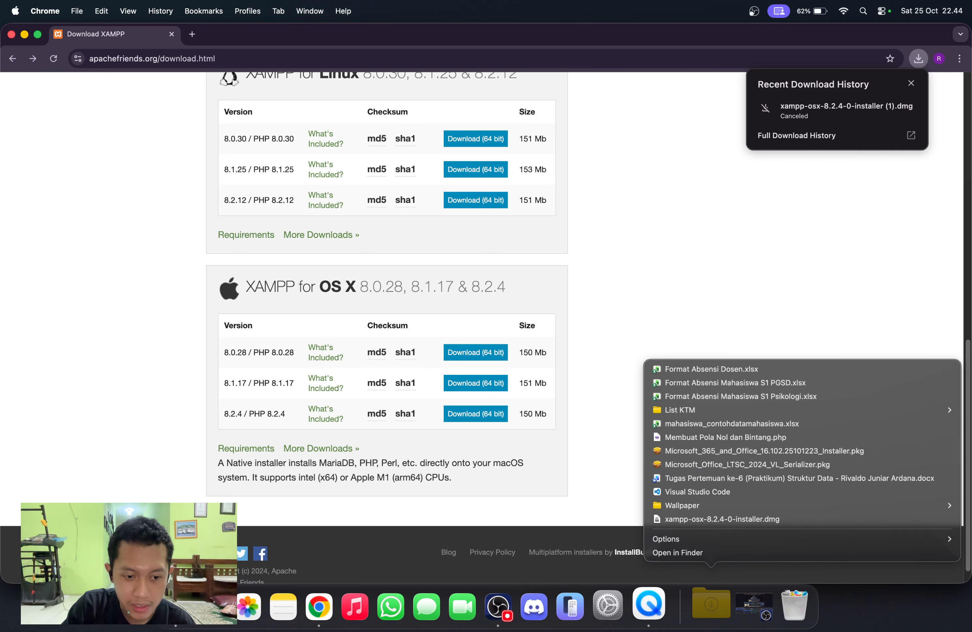
left_click(714, 604)
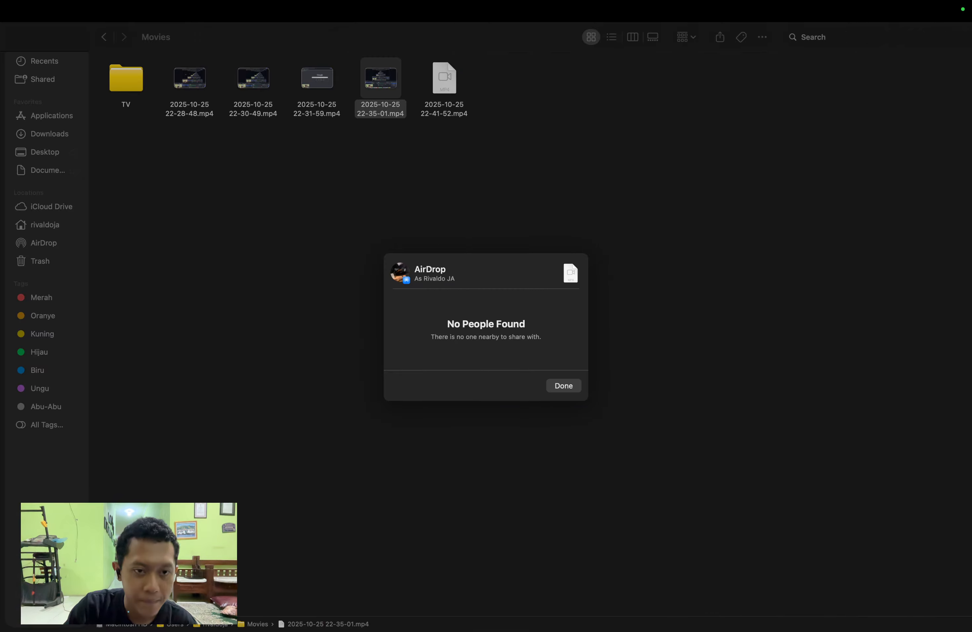
left_click(564, 386)
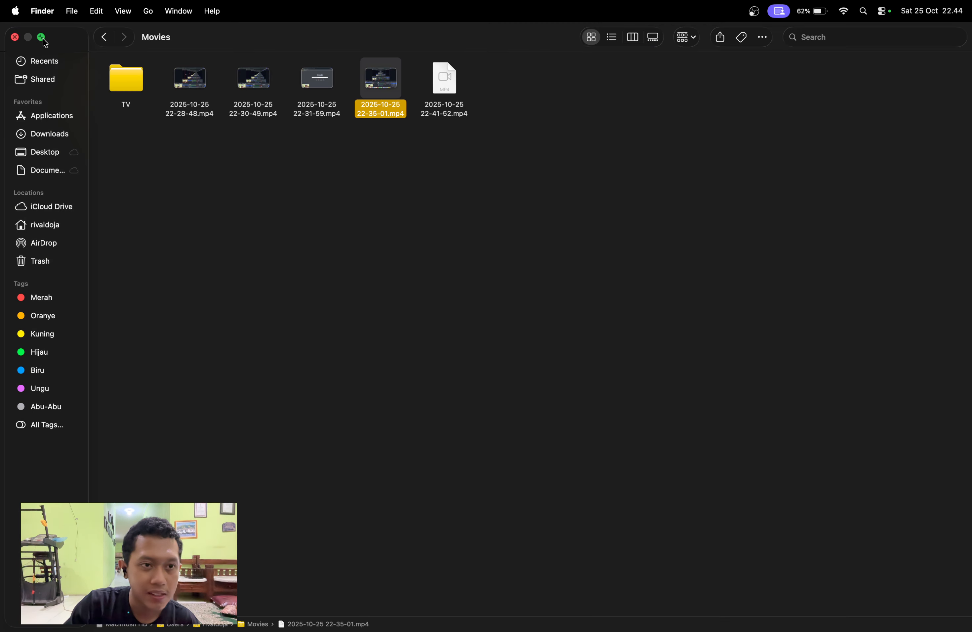
left_click(43, 38)
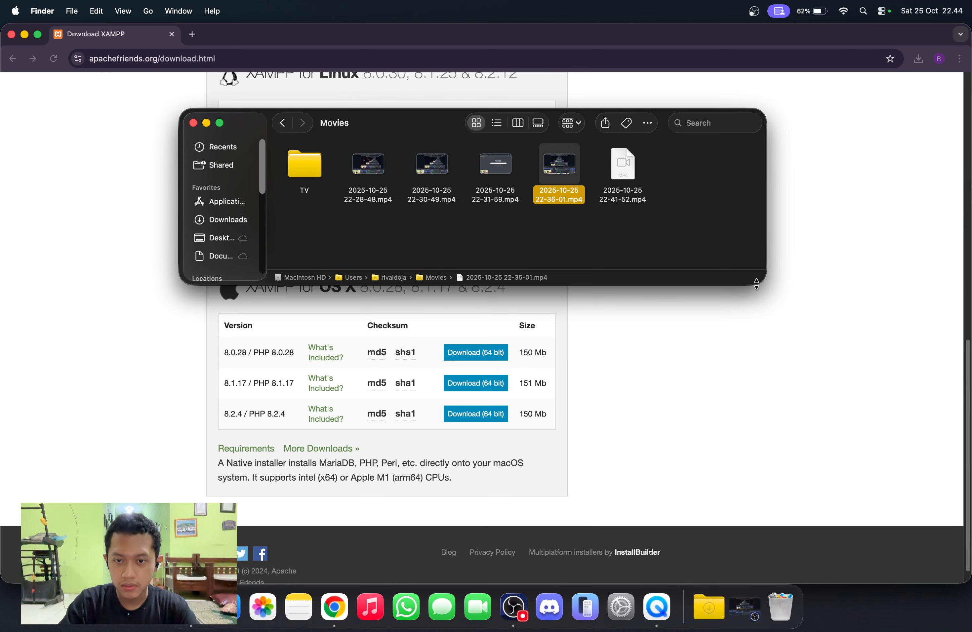
Show the Downloads folder in an enlarged, repositioned Finder window and select xampp-osx-8.2.4-0-installer.dmg
left_click_drag(757, 283, 726, 317)
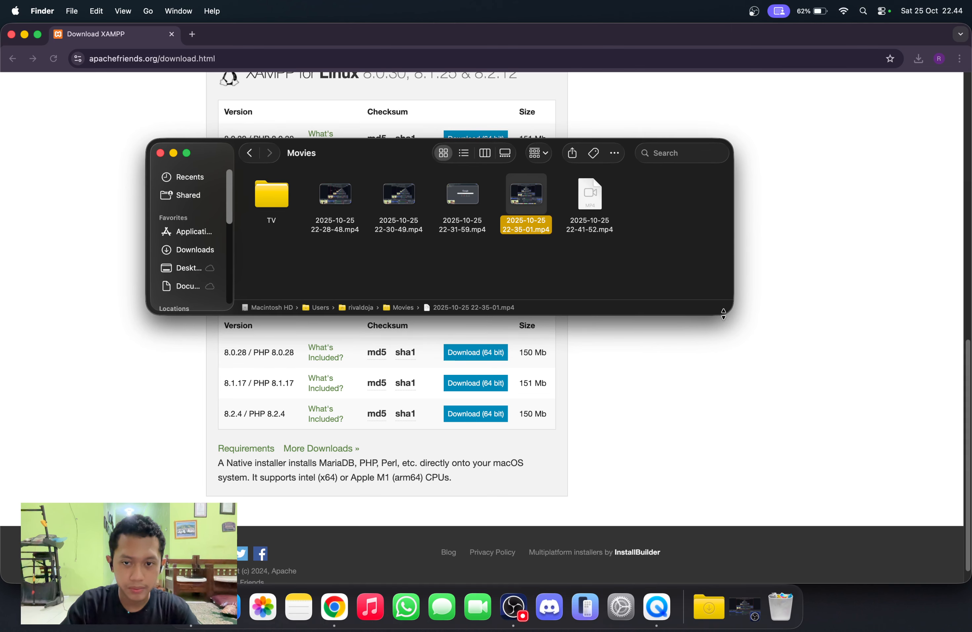
left_click(195, 249)
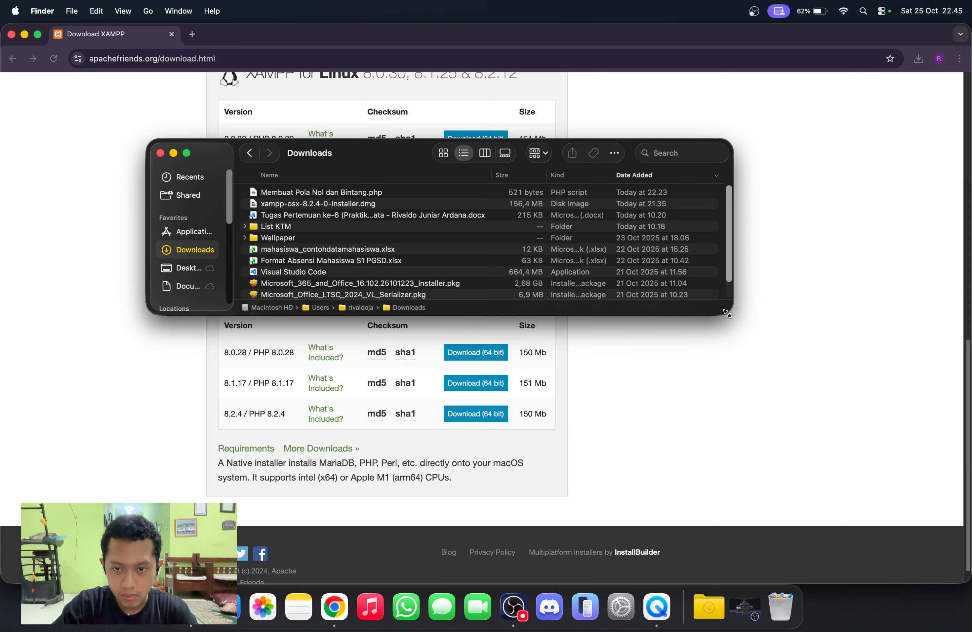
left_click_drag(727, 313, 850, 466)
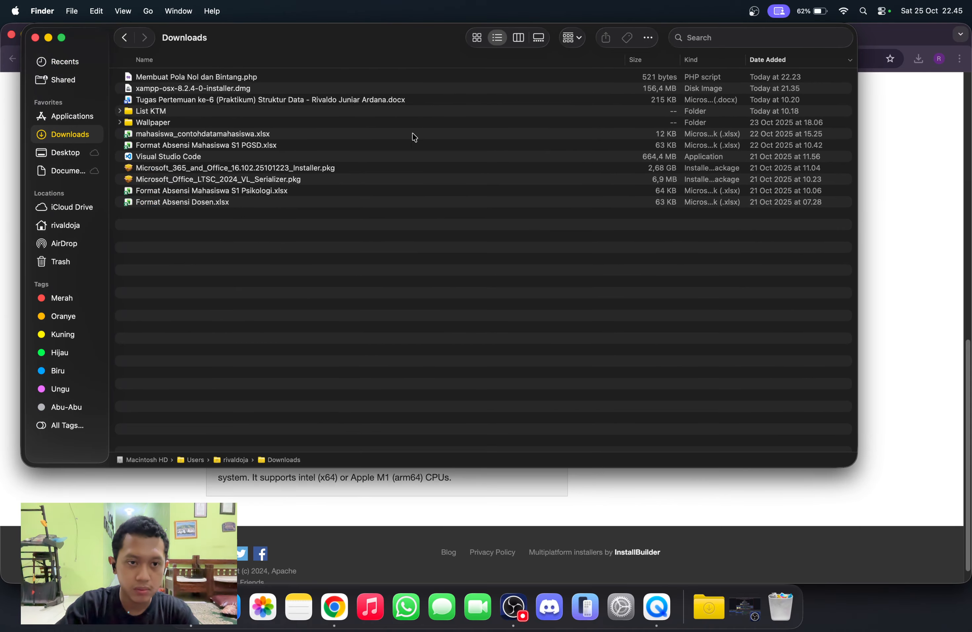
left_click_drag(341, 48, 407, 91)
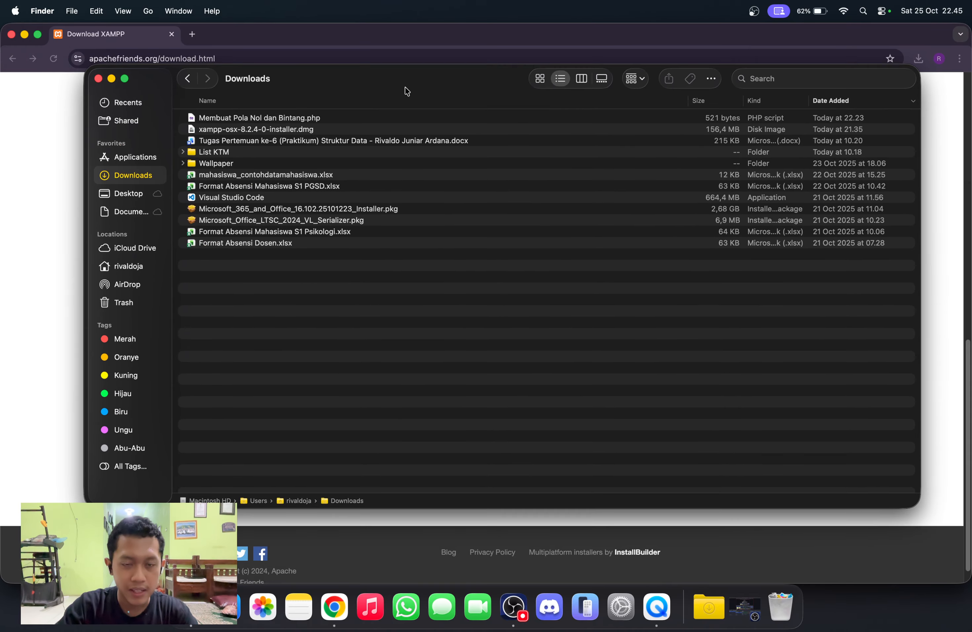
left_click(282, 130)
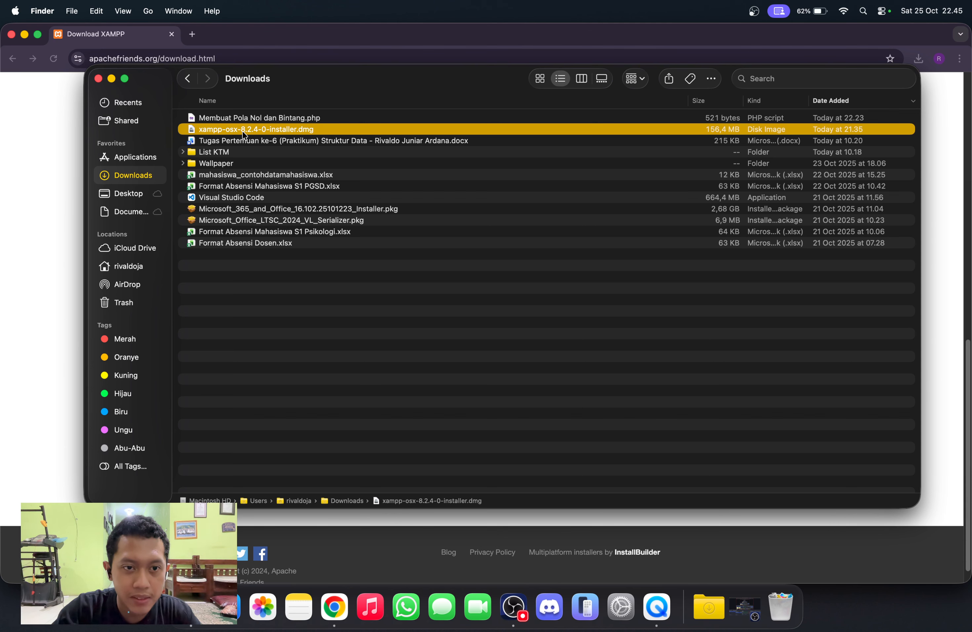
Open the xampp-osx-8.2.4-0-installer.dmg disk image, move its XAMPP window to the middle and launch the installer inside it
double_click(312, 129)
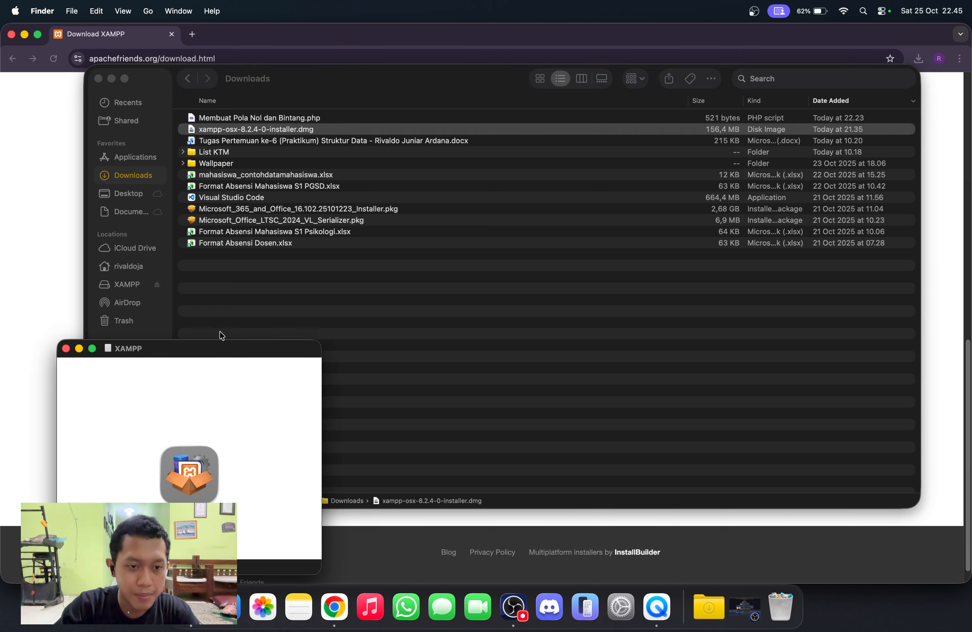
left_click_drag(202, 353, 449, 124)
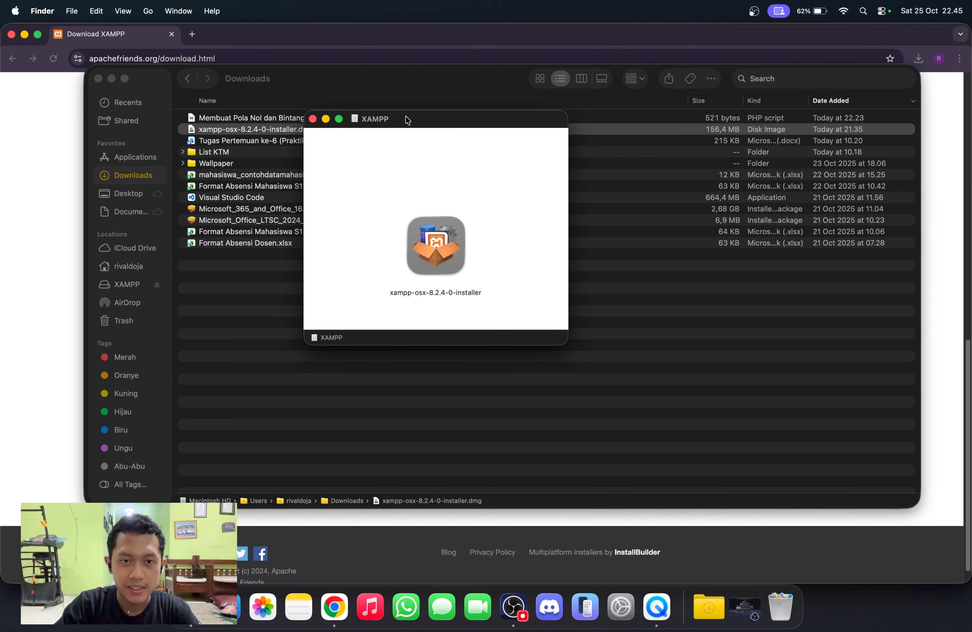
left_click_drag(409, 122, 444, 136)
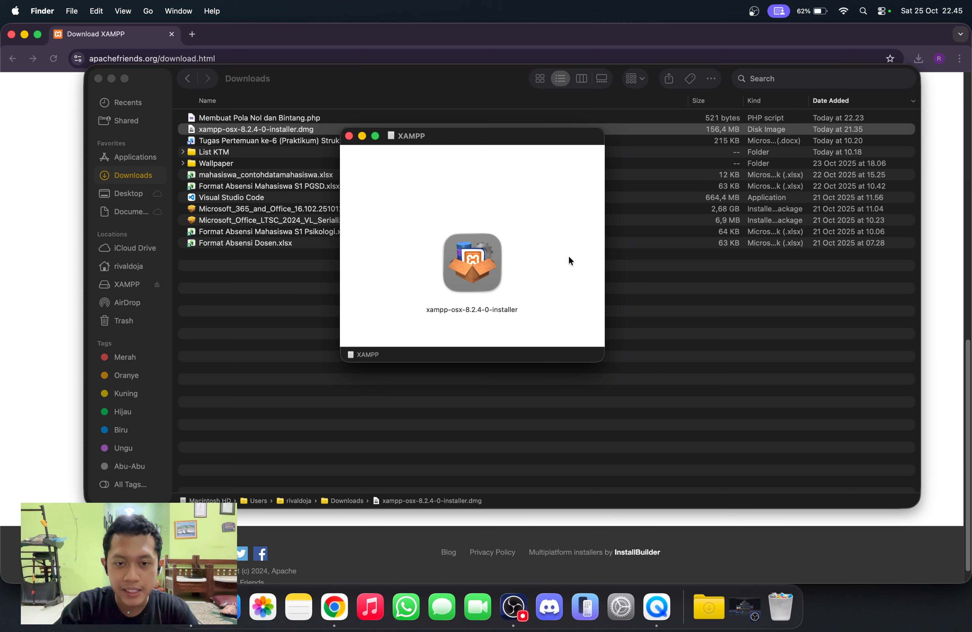
double_click(473, 263)
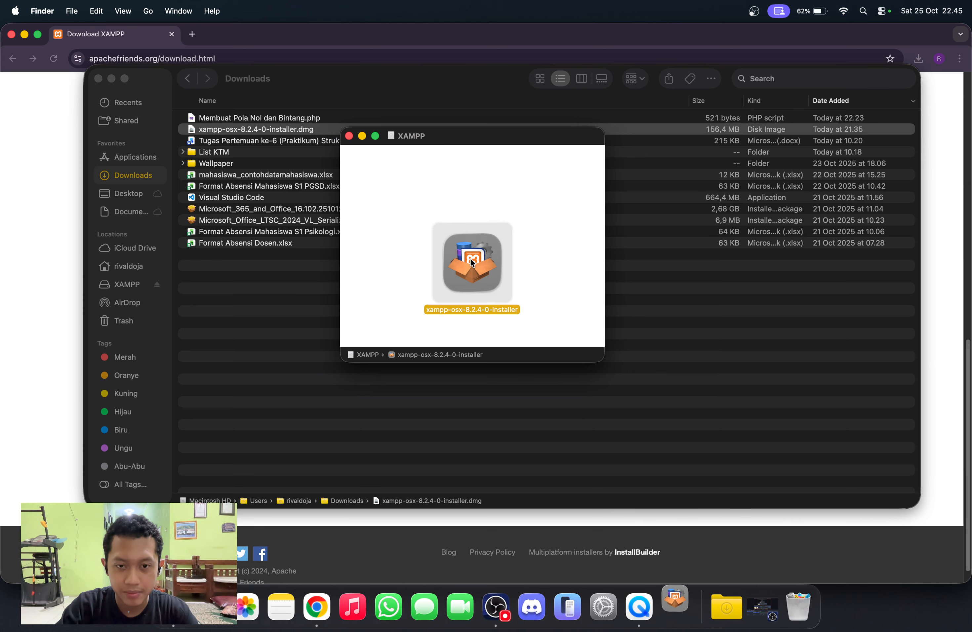
Minimize the XAMPP, Downloads and browser windows and dismiss the warning about the unverified installer
left_click(362, 136)
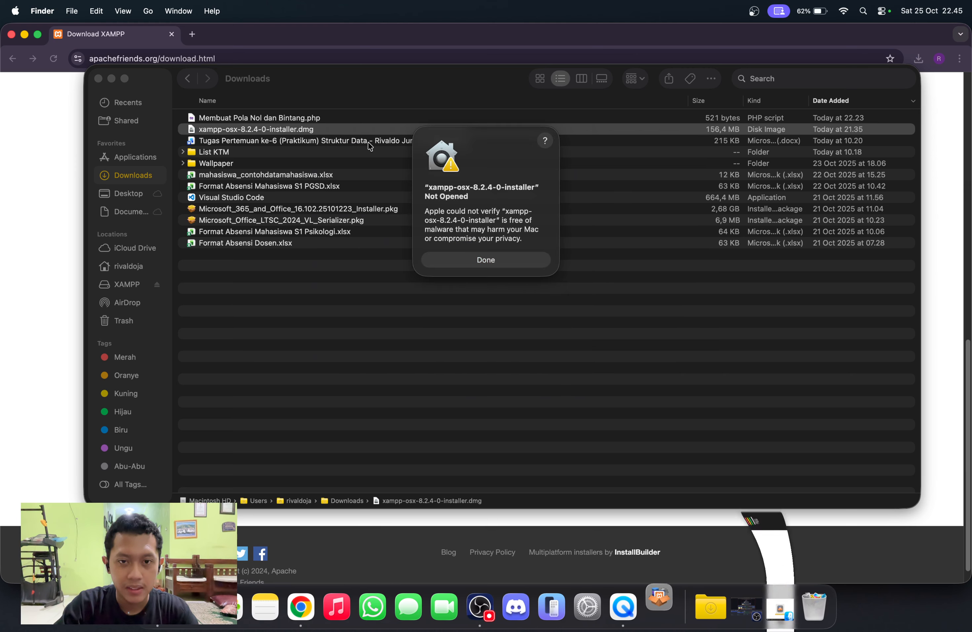
key("super+m")
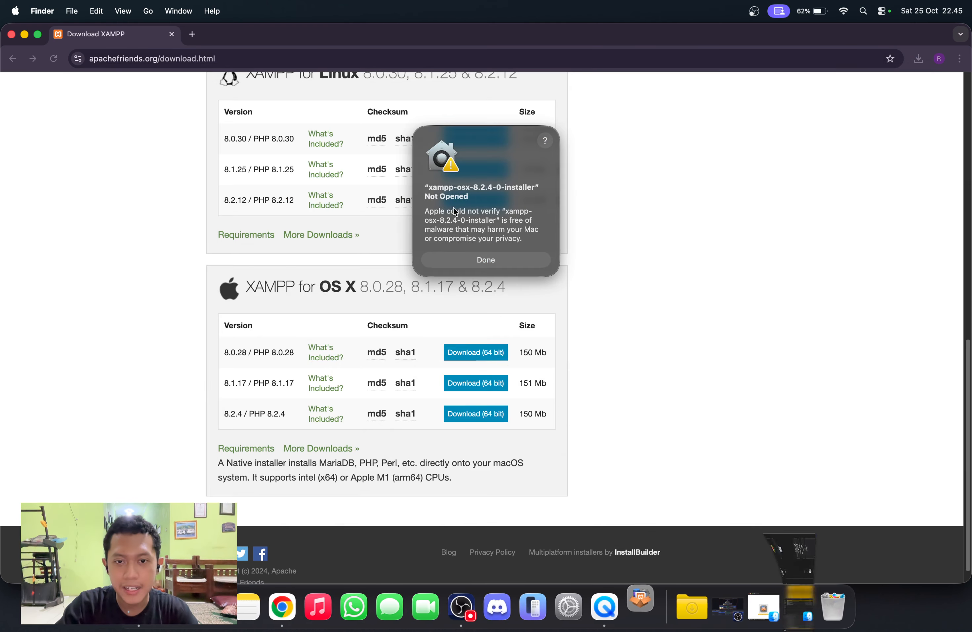
left_click(25, 34)
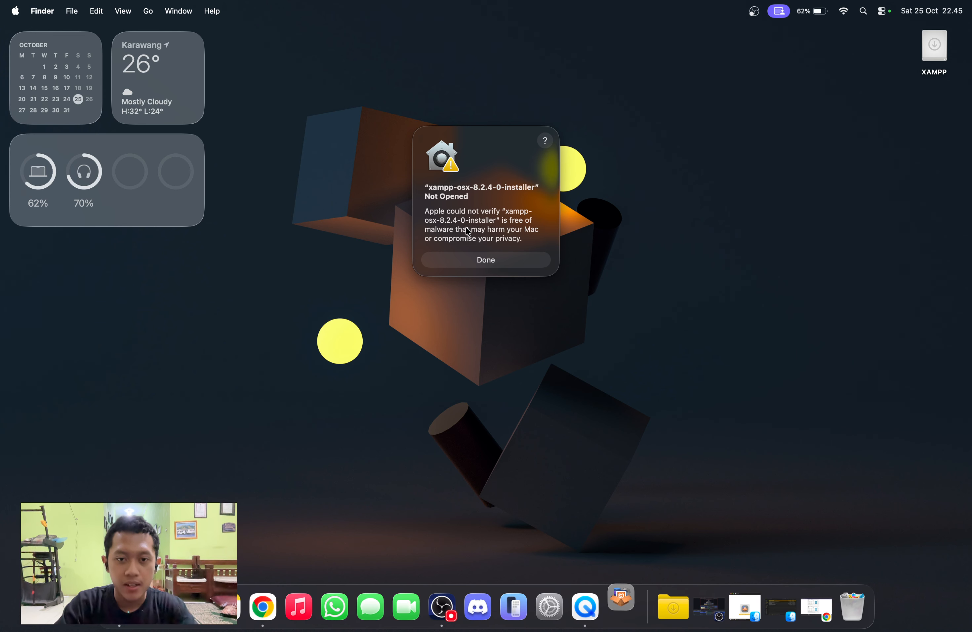
left_click(478, 260)
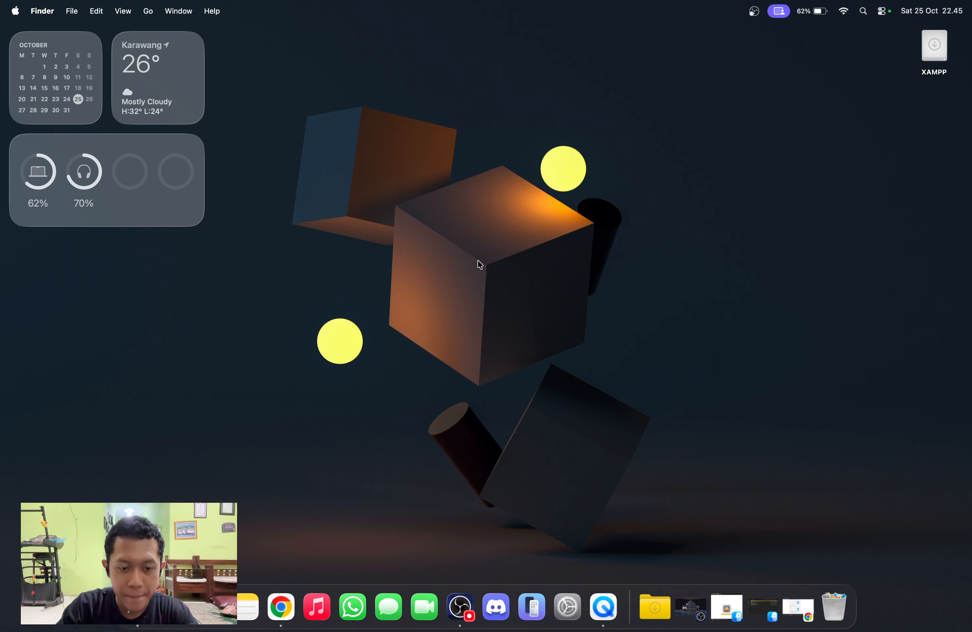
Open the Privacy & Security page in System Settings
left_click(558, 608)
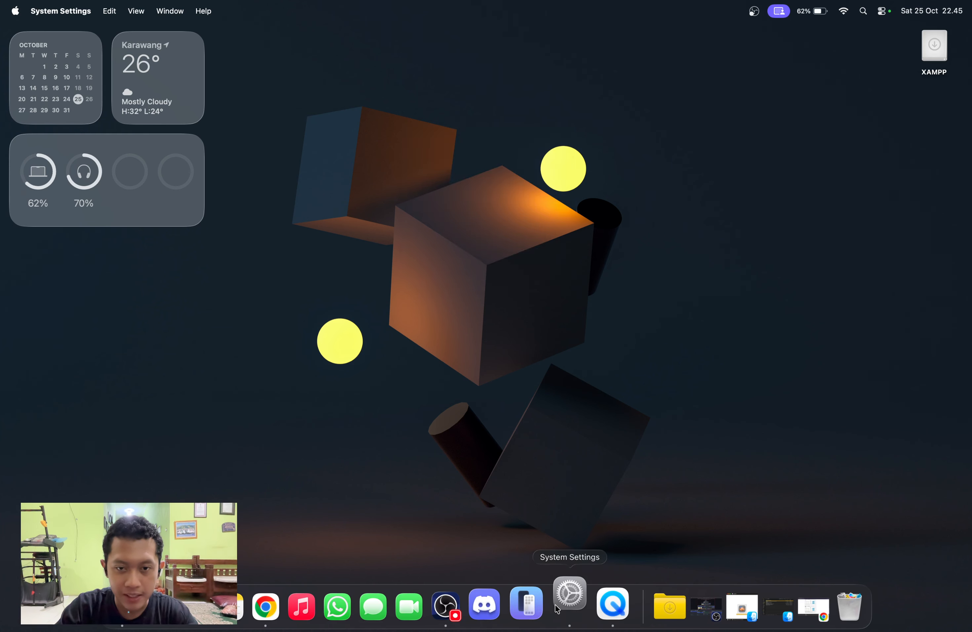
scroll(398, 418, "down", 5)
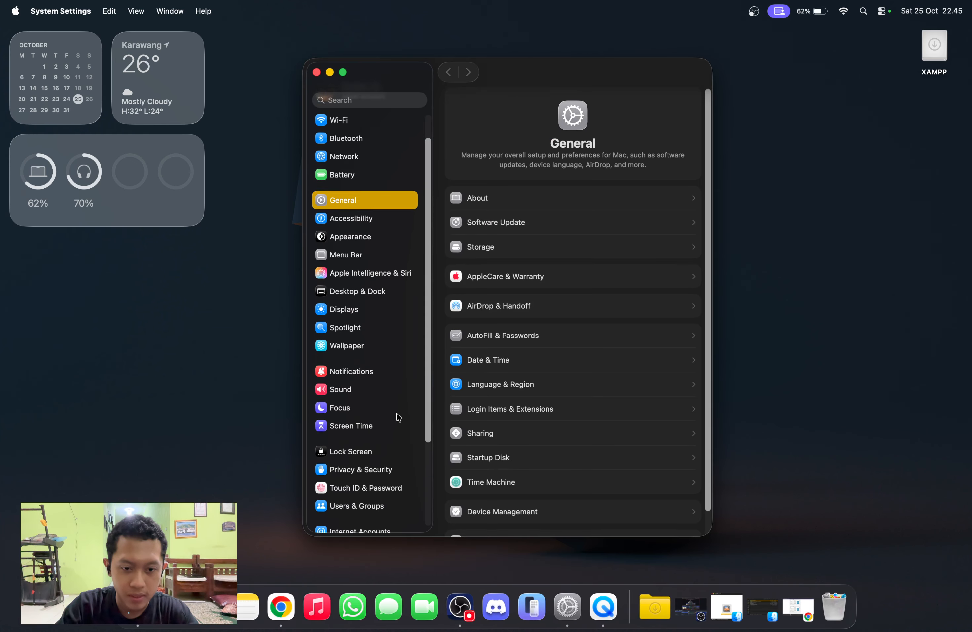
scroll(395, 312, "down", 1)
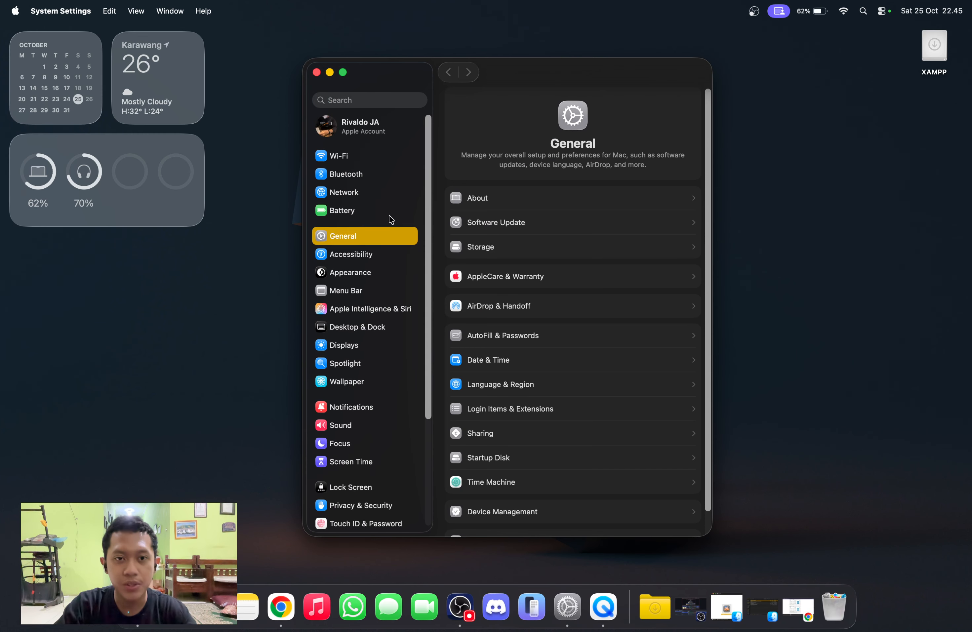
scroll(372, 342, "down", 2)
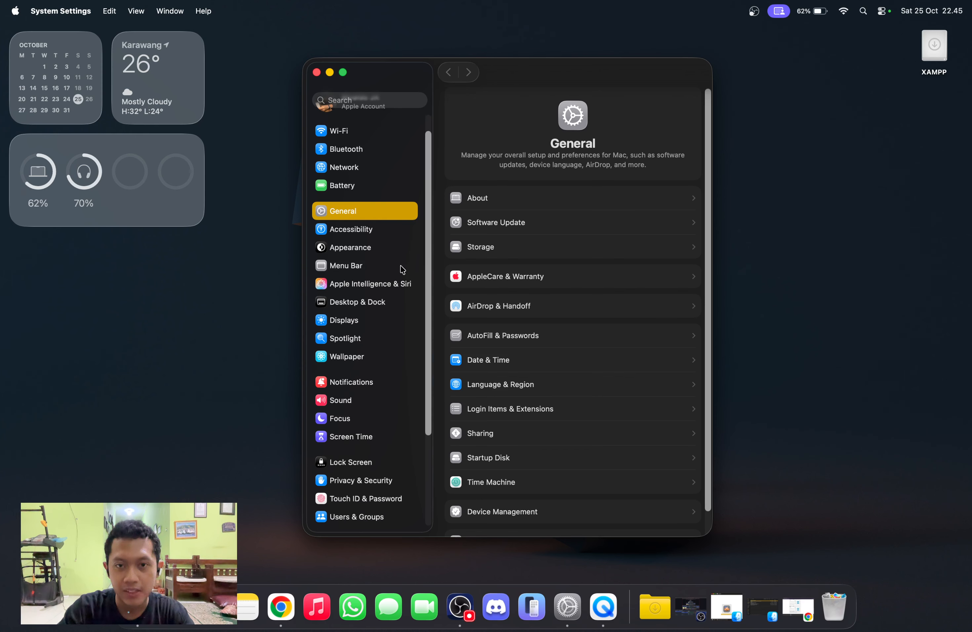
scroll(411, 256, "up", 2)
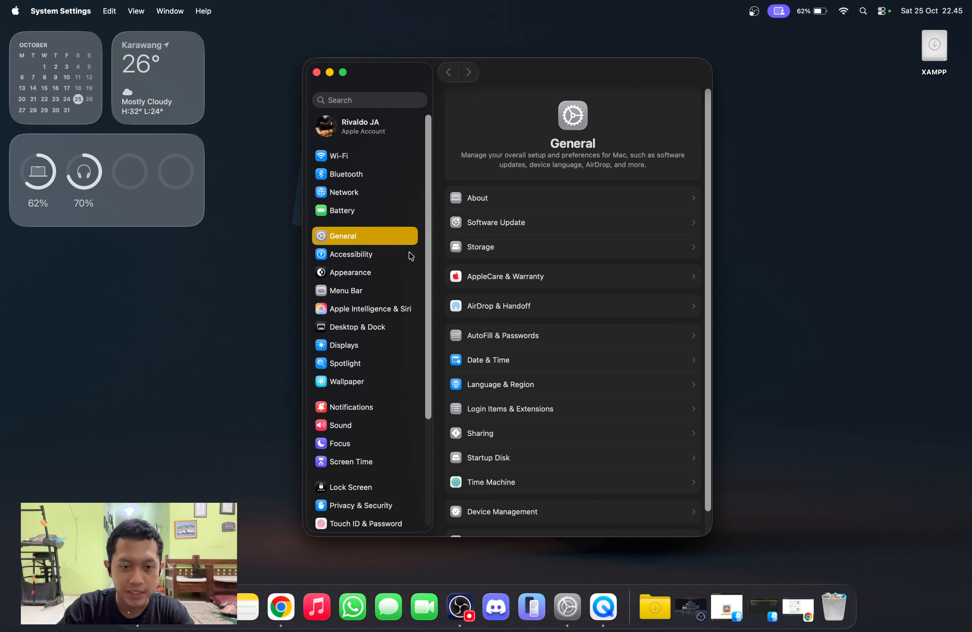
scroll(411, 255, "down", 6)
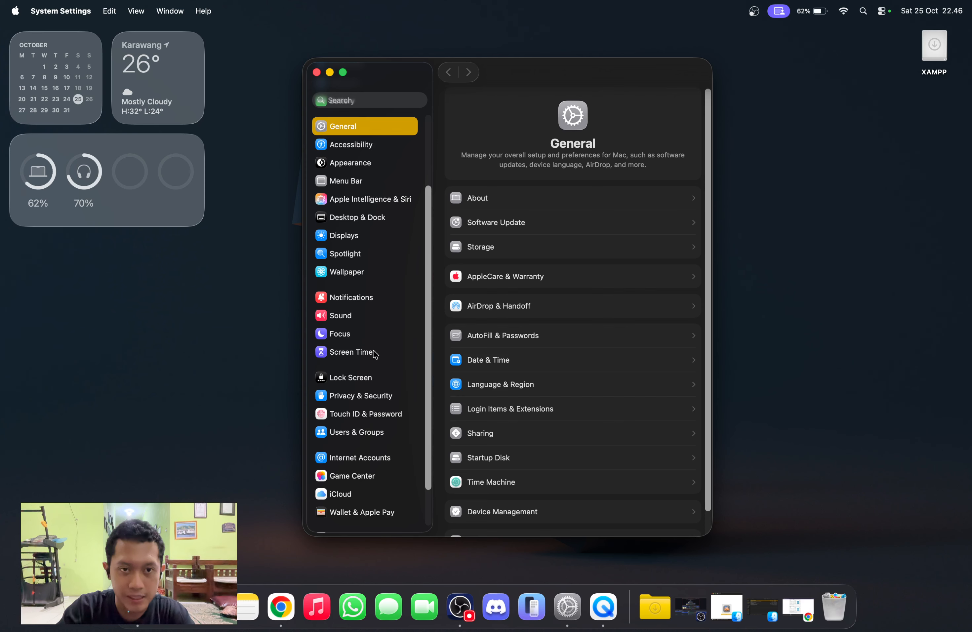
left_click(371, 396)
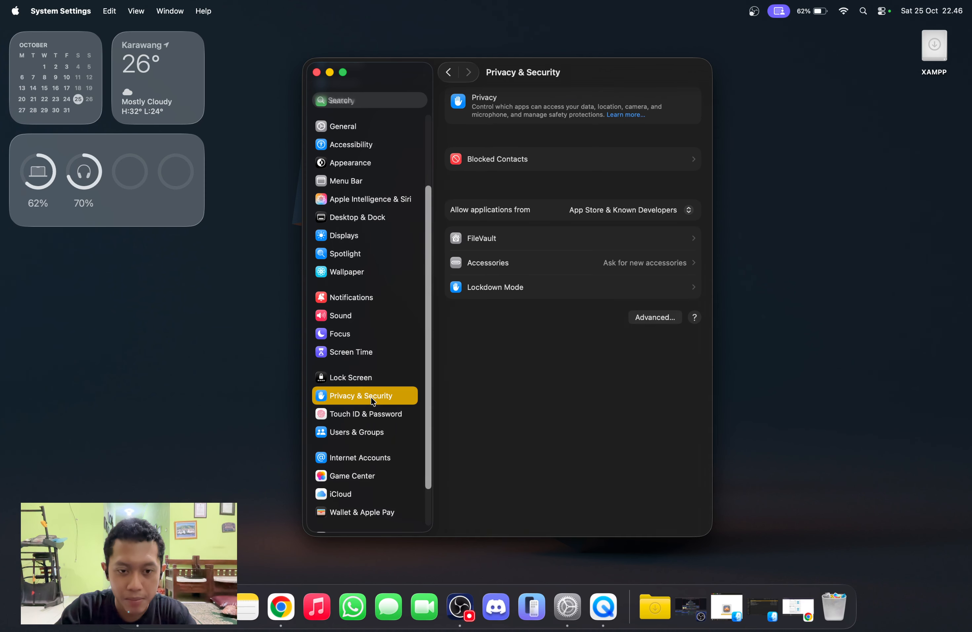
Allow the blocked xampp-osx-8.2.4-0-installer to open anyway and authorize XAMPP's changes with the account password
scroll(557, 289, "down", 15)
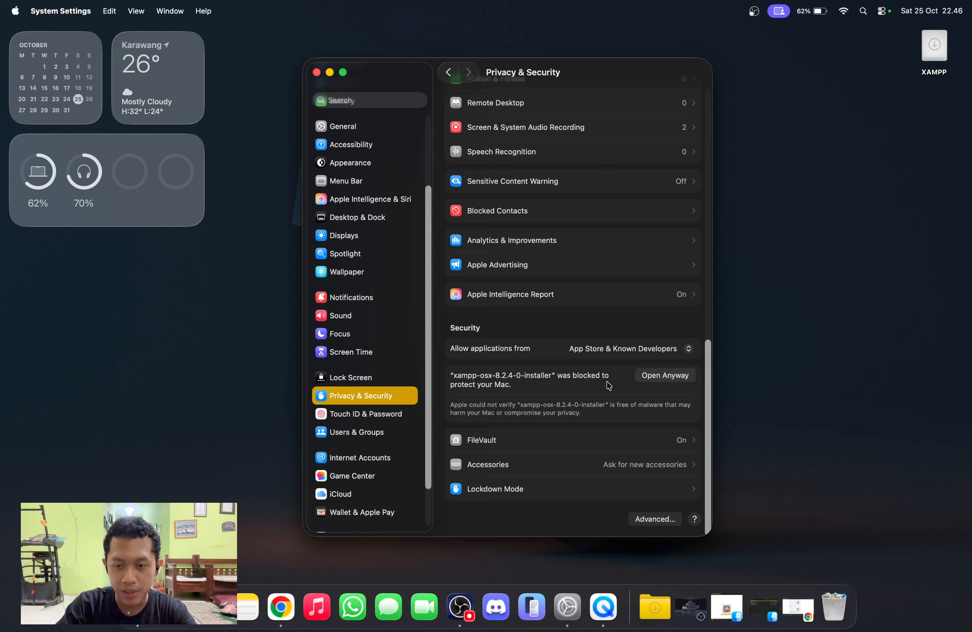
left_click(659, 377)
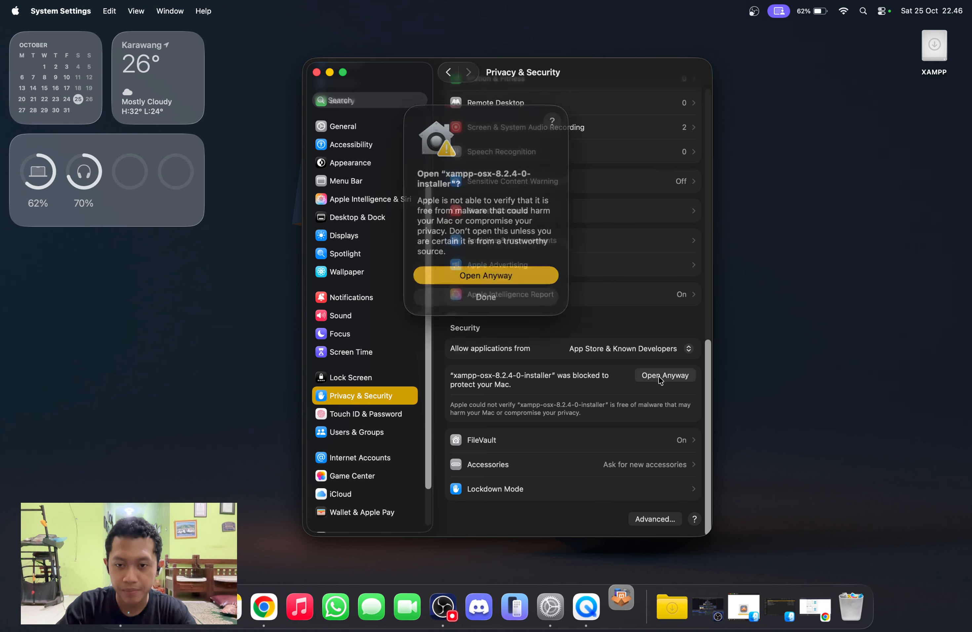
left_click(483, 274)
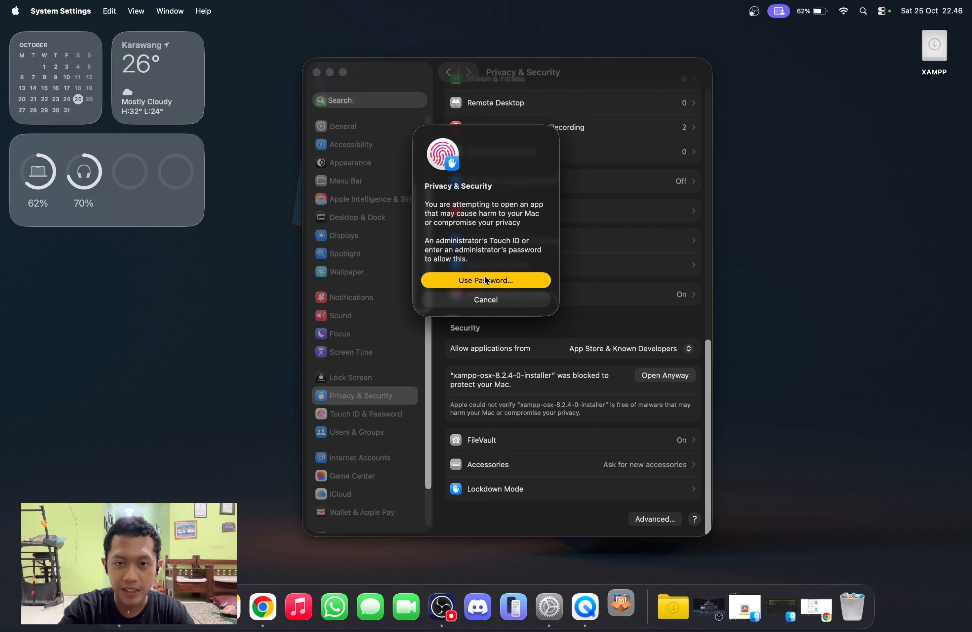
left_click(487, 280)
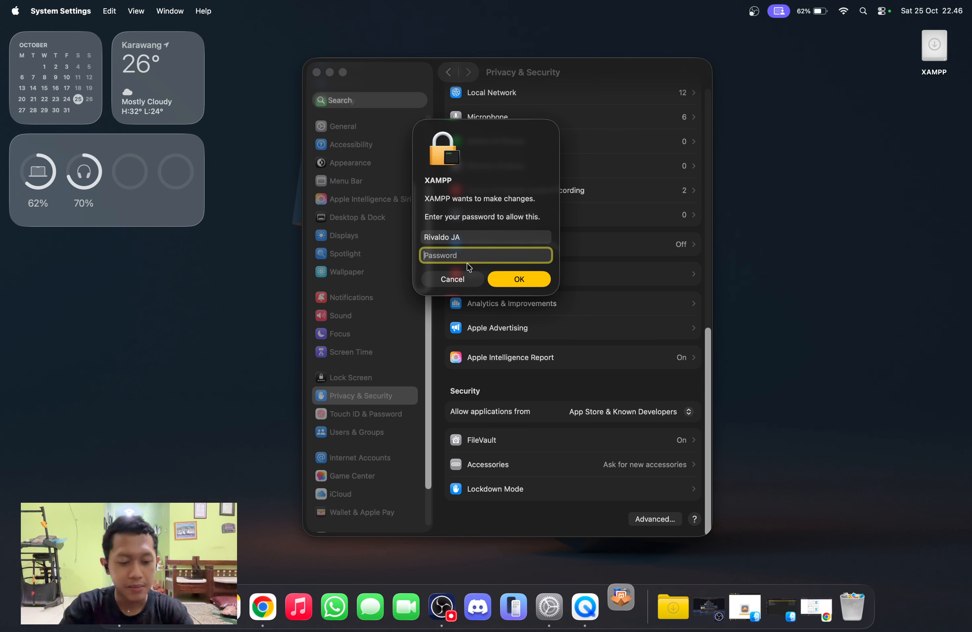
type("••••••••")
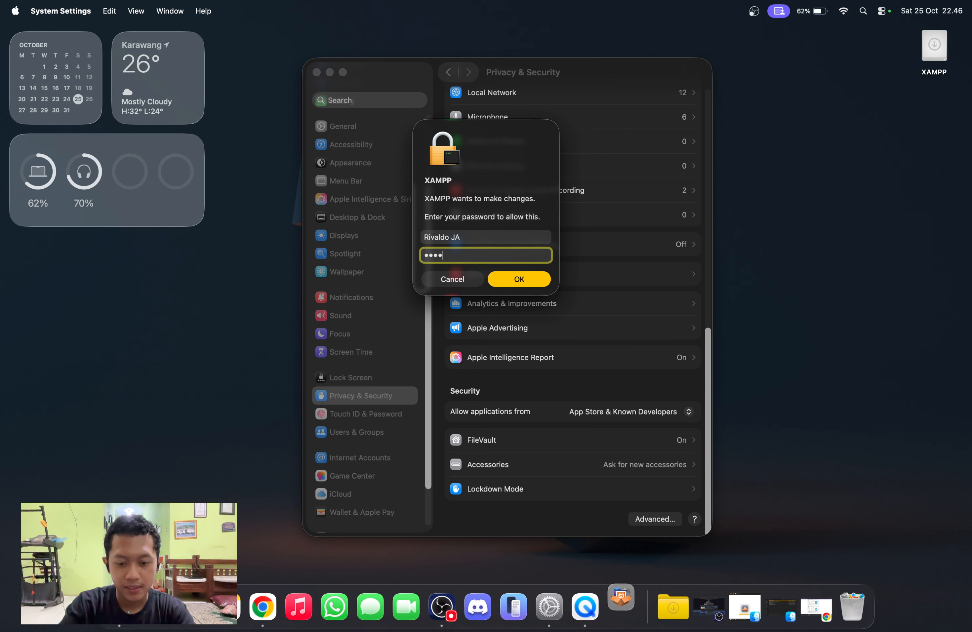
type("••••")
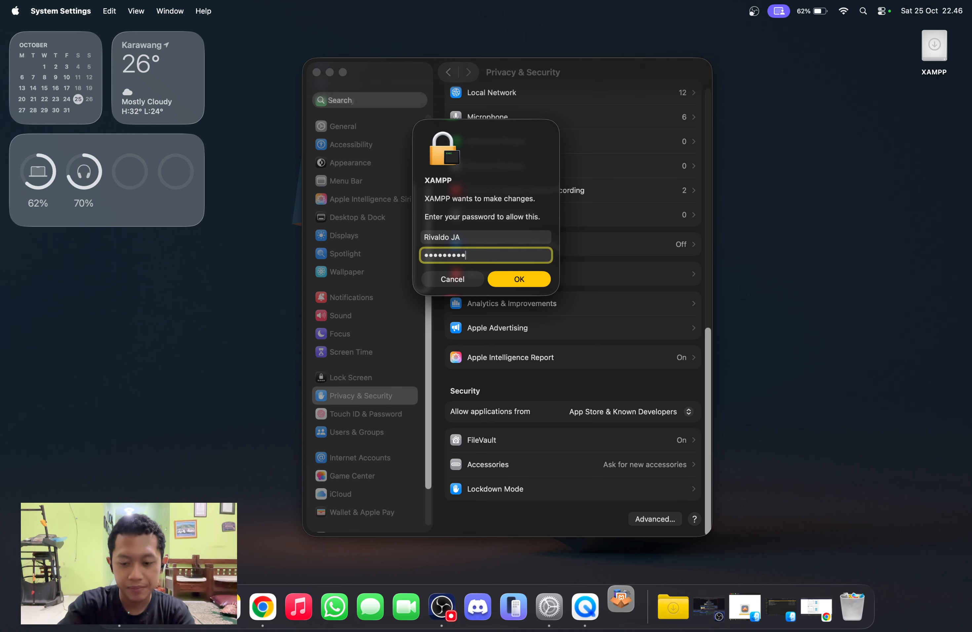
key("Return")
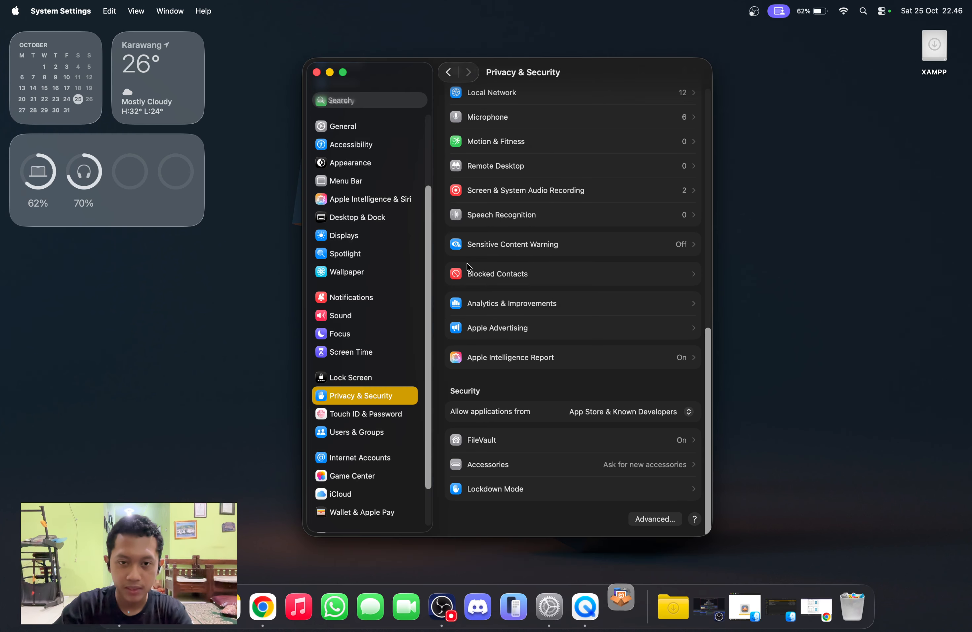
Minimize System Settings, restore and close the XAMPP disk image window, and bring up the running XAMPP installer
left_click(330, 73)
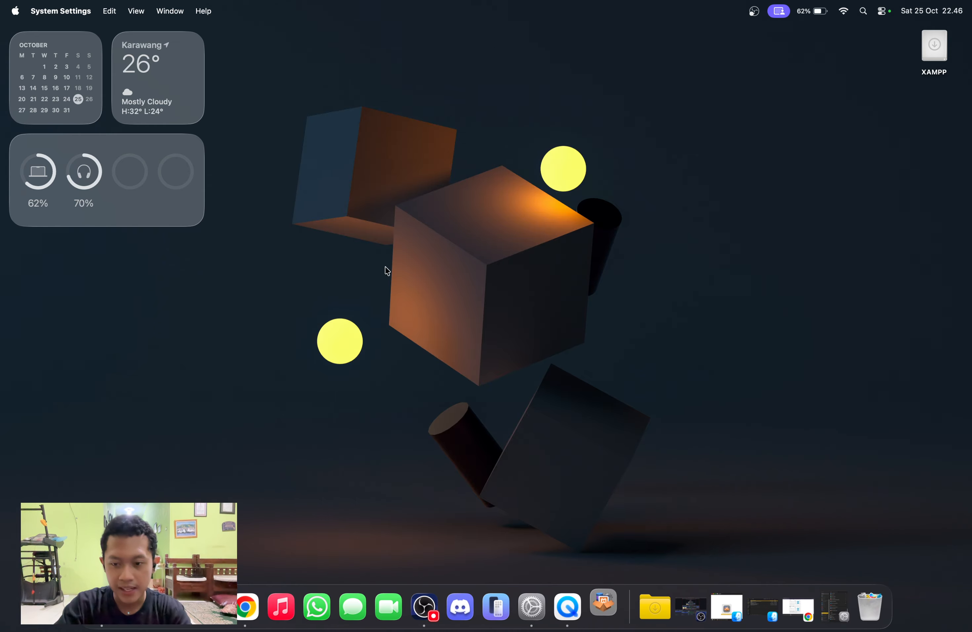
left_click(735, 620)
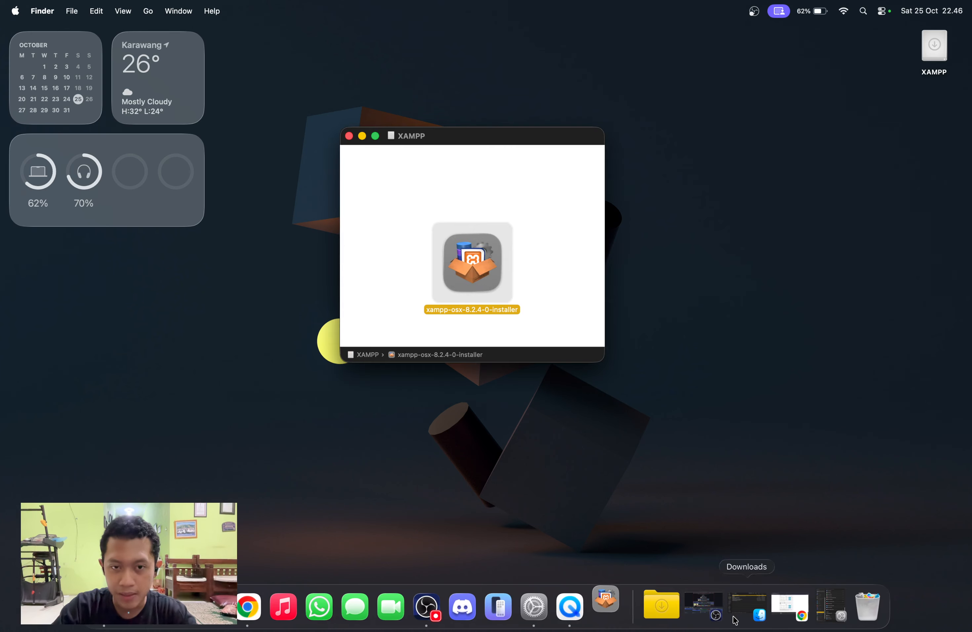
left_click(349, 136)
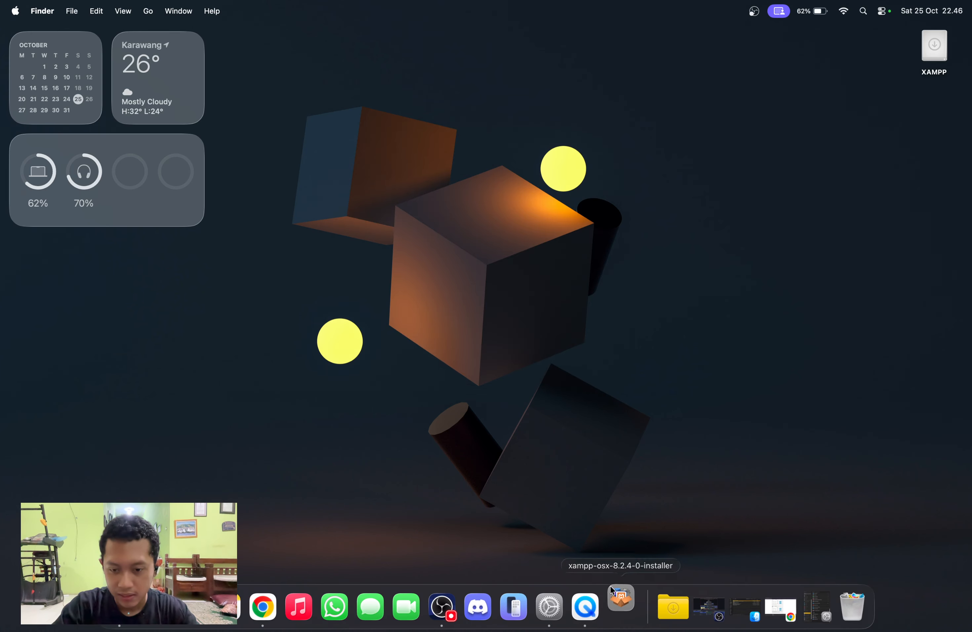
left_click(619, 604)
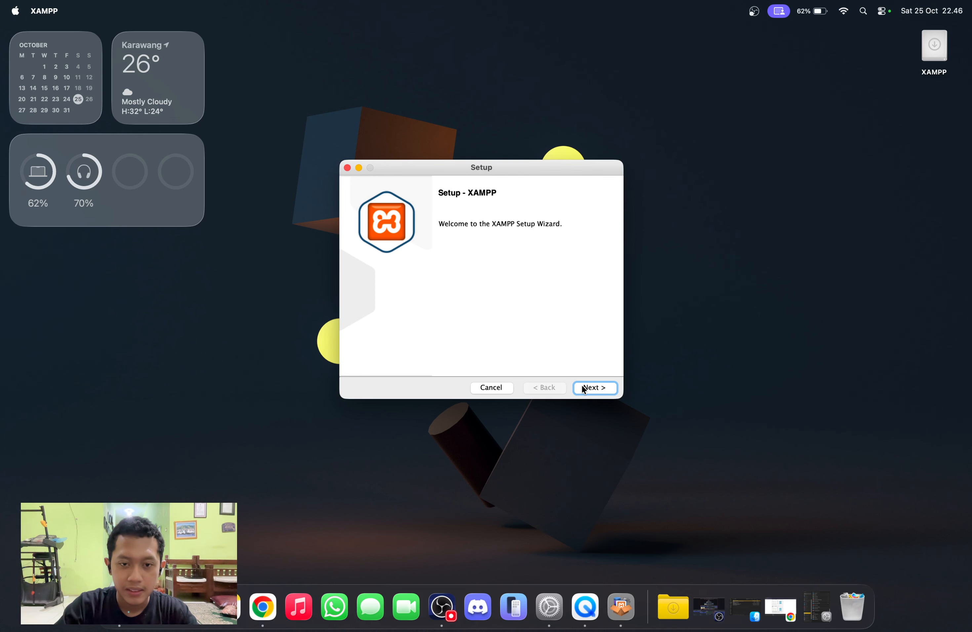
Proceed through the XAMPP setup wizard with XAMPP Developer Files included and install to /Applications/XAMPP
left_click(595, 389)
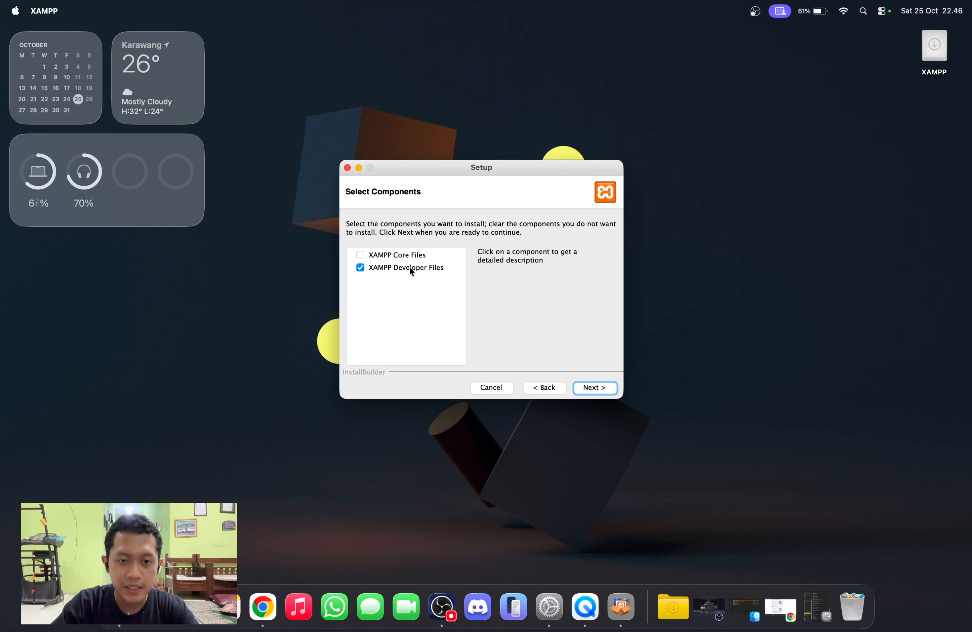
left_click(457, 272)
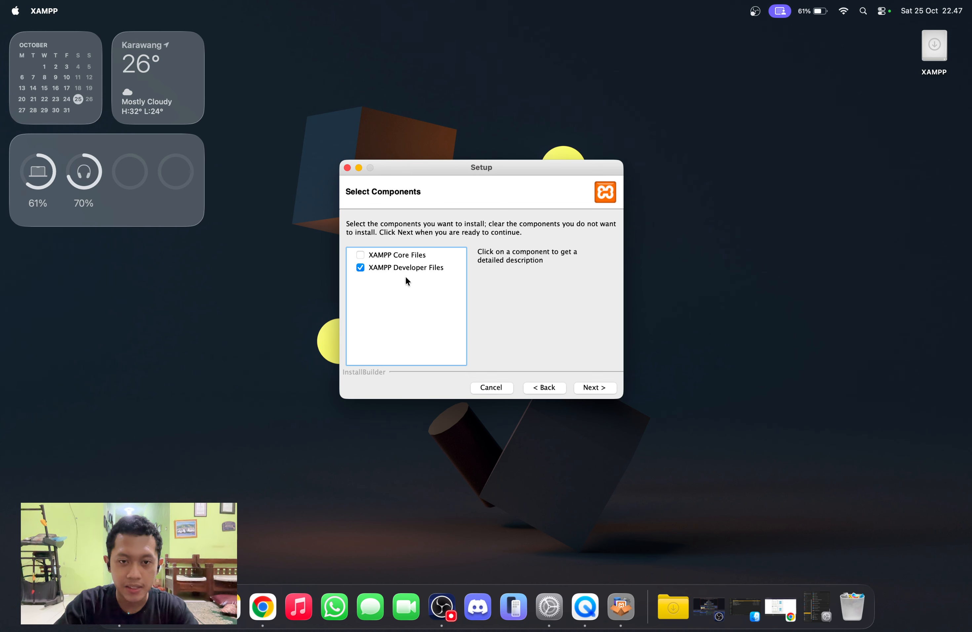
left_click(595, 387)
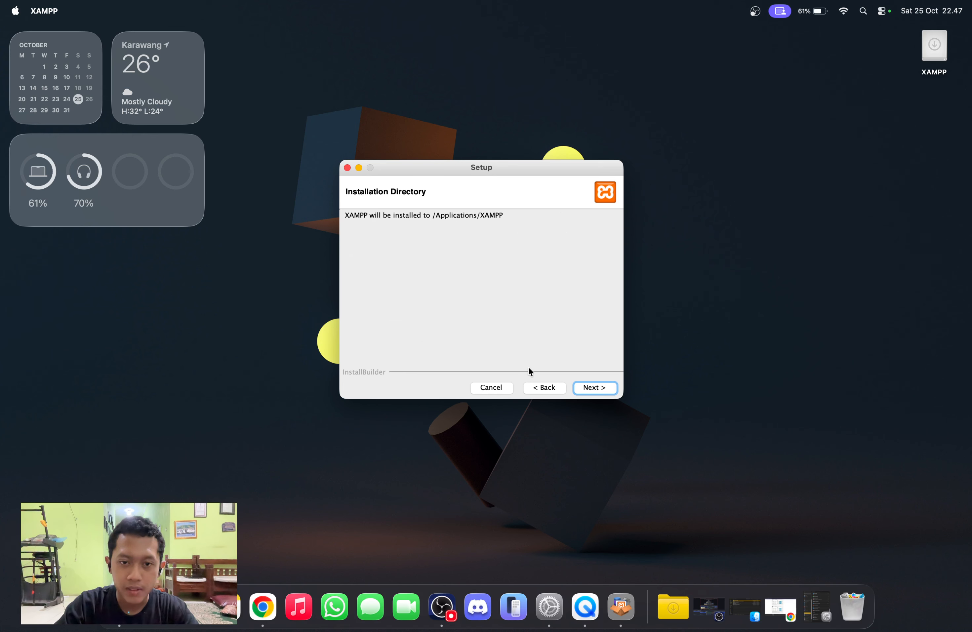
left_click(587, 388)
left_click(586, 388)
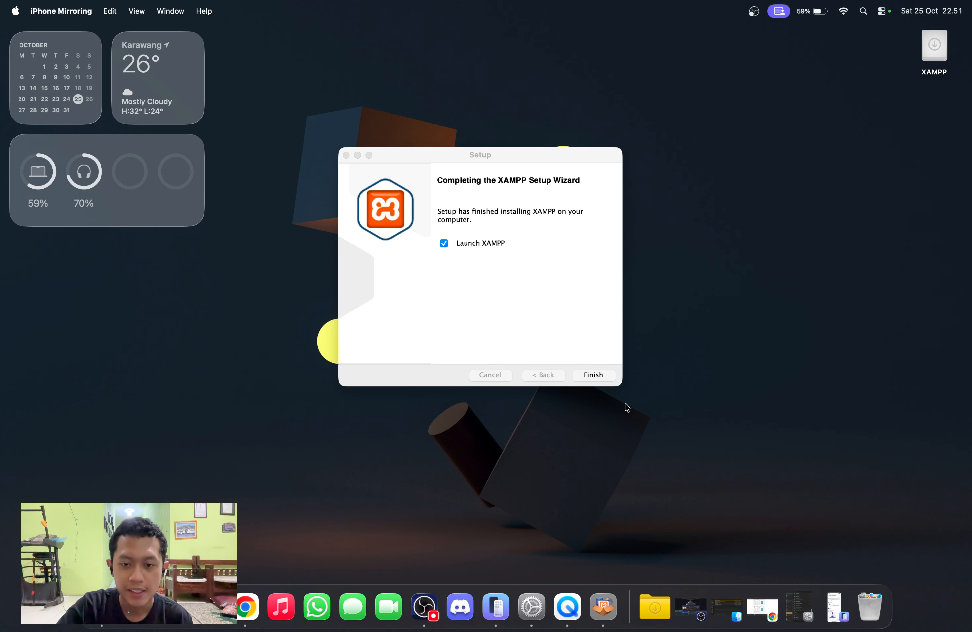
Reposition the Setup window and finish the wizard with Launch XAMPP enabled
mouse_move(501, 158)
left_mouse_down()
mouse_move(498, 136)
mouse_move(510, 169)
left_mouse_up()
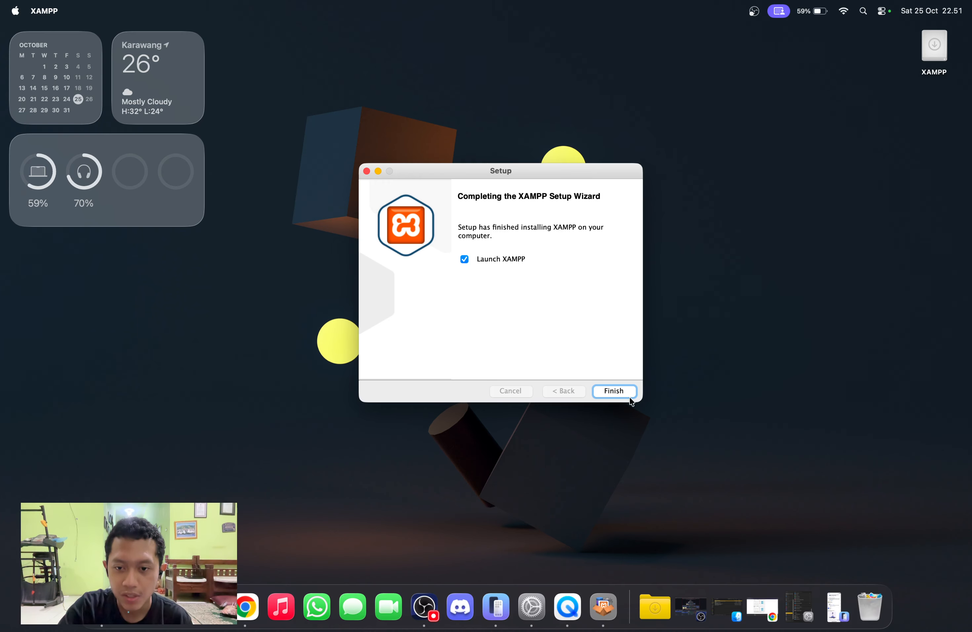
left_click(619, 391)
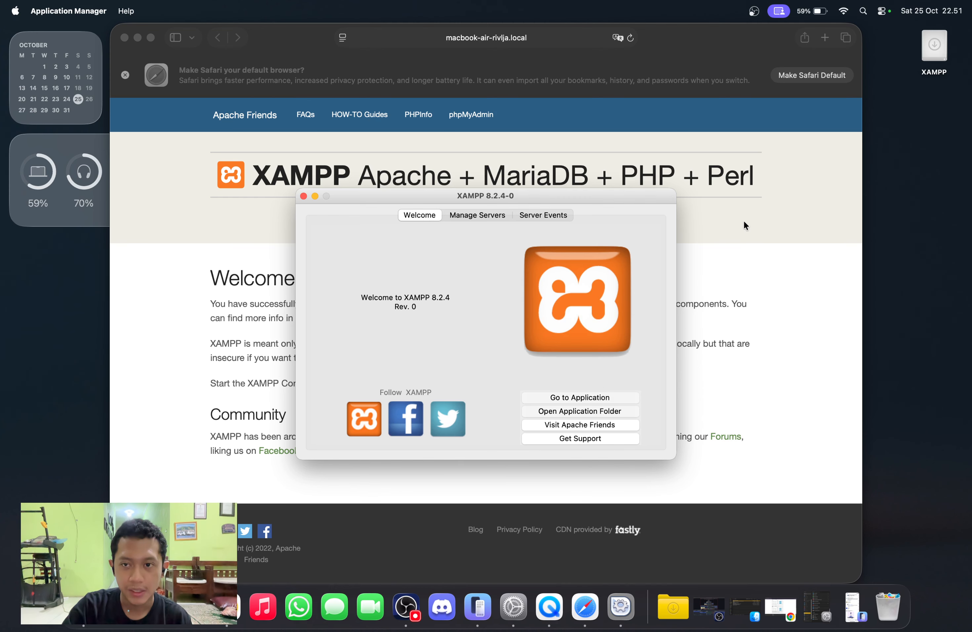
Bring the XAMPP welcome page in Safari to the front and check its full dashboard address
left_click(746, 225)
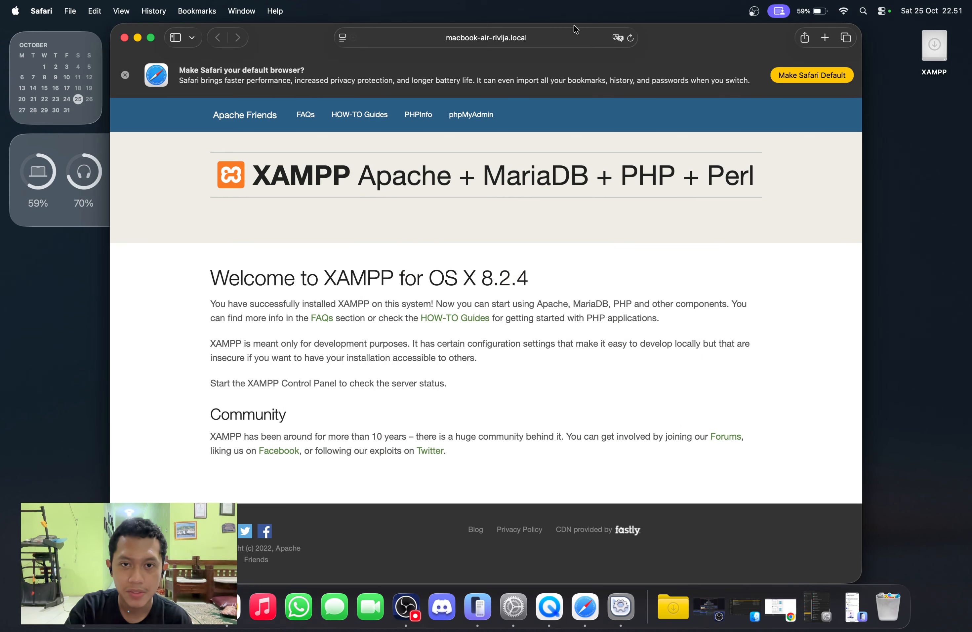
left_click(532, 38)
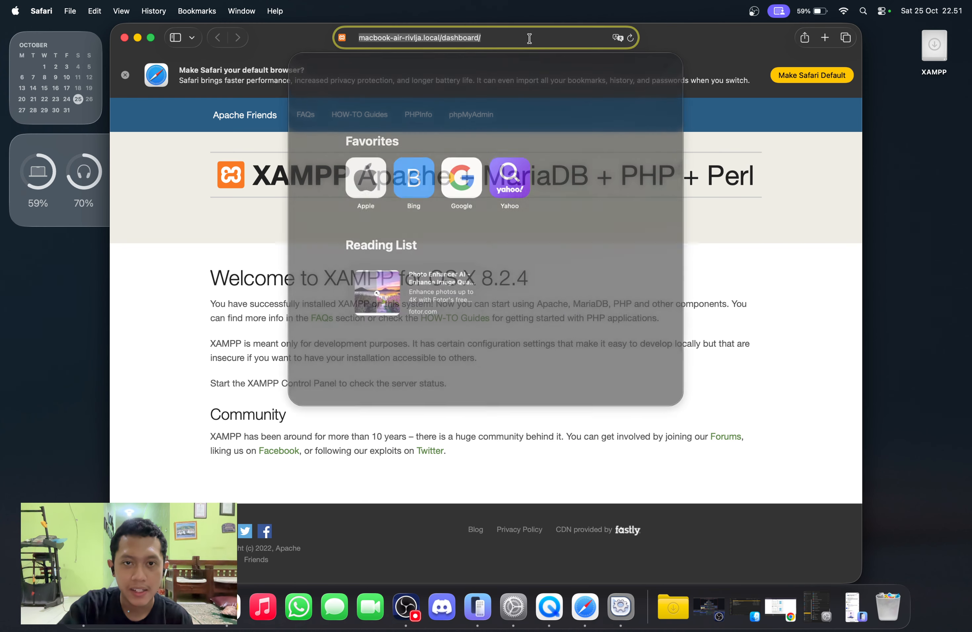
left_click(773, 221)
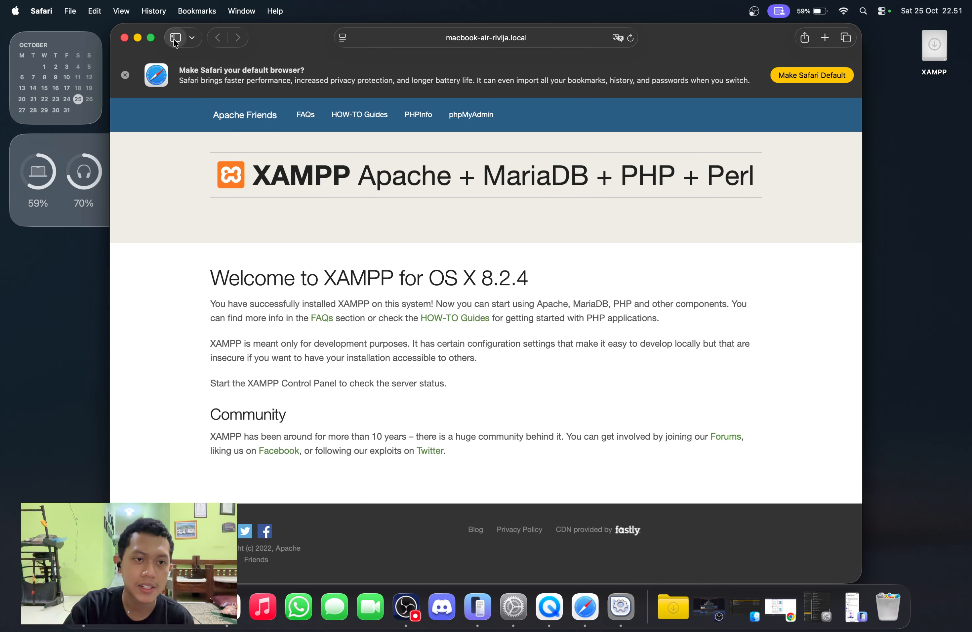
View the XAMPP welcome page full screen, check its full address and the OS X 8.2.4 heading, and close the Safari window
left_click(152, 39)
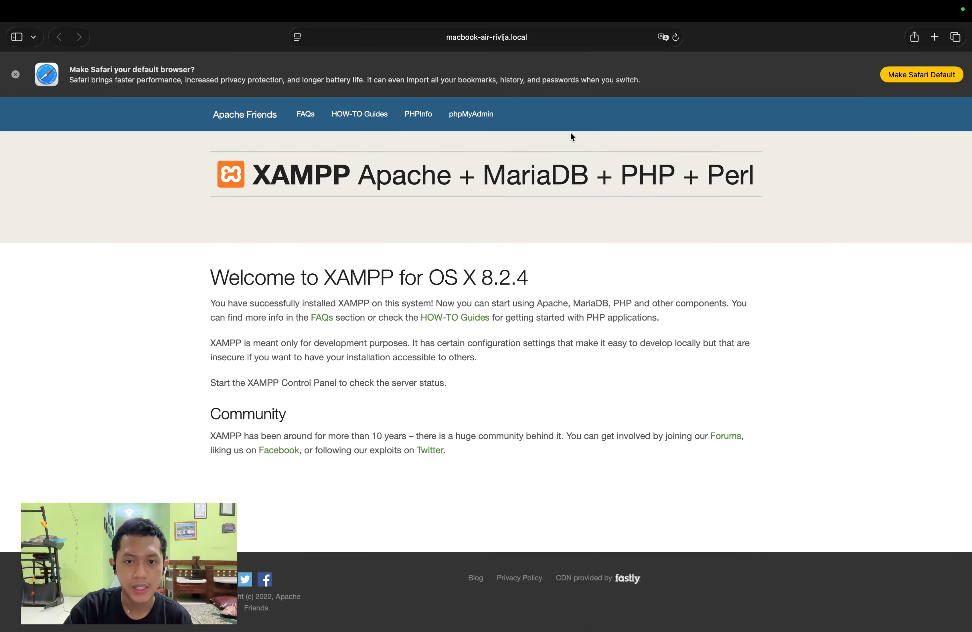
left_click(555, 37)
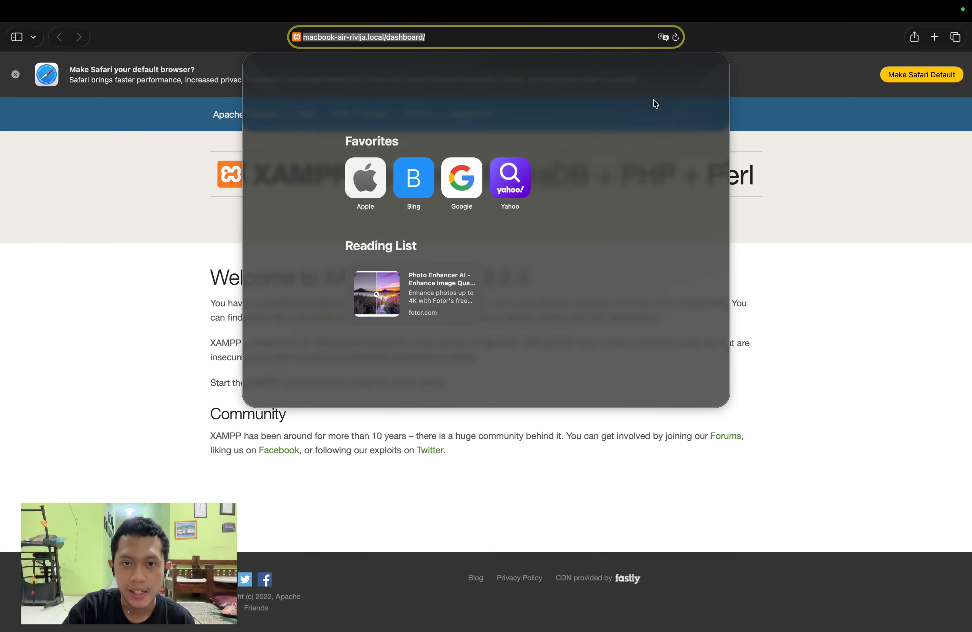
left_click(832, 201)
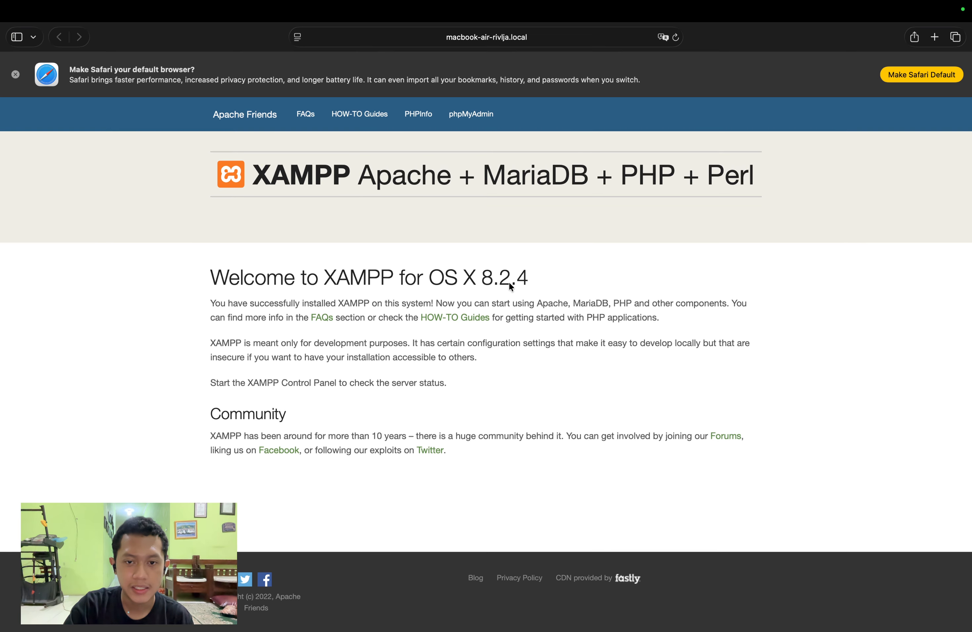
left_click_drag(534, 284, 401, 287)
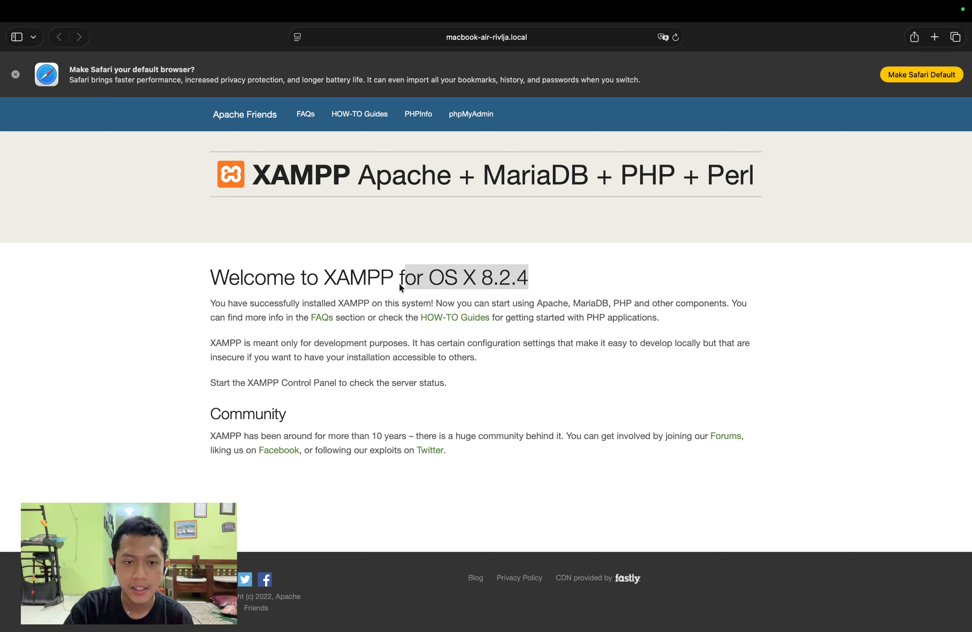
left_click(450, 284)
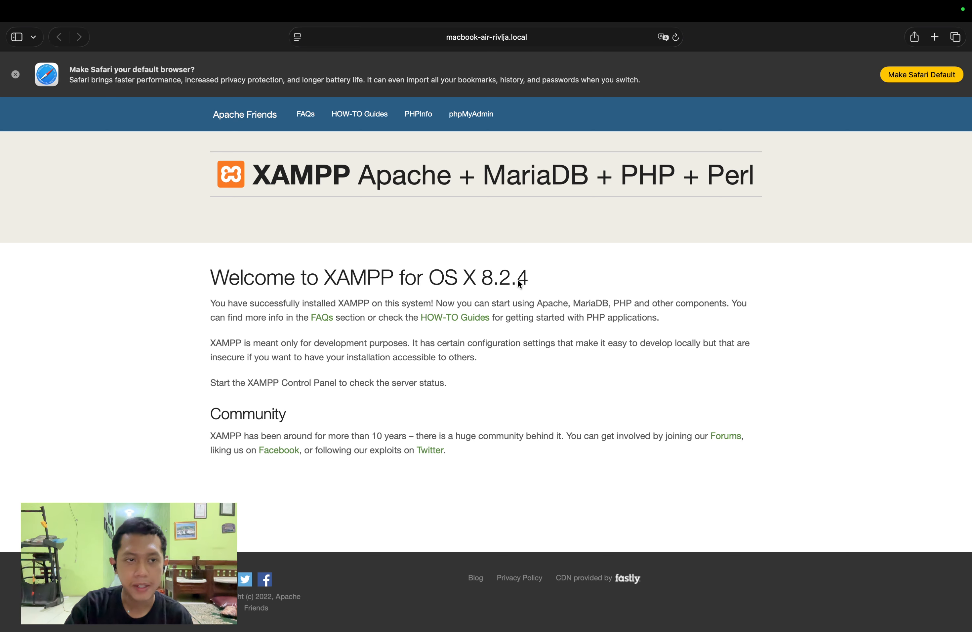
mouse_move(5, 2)
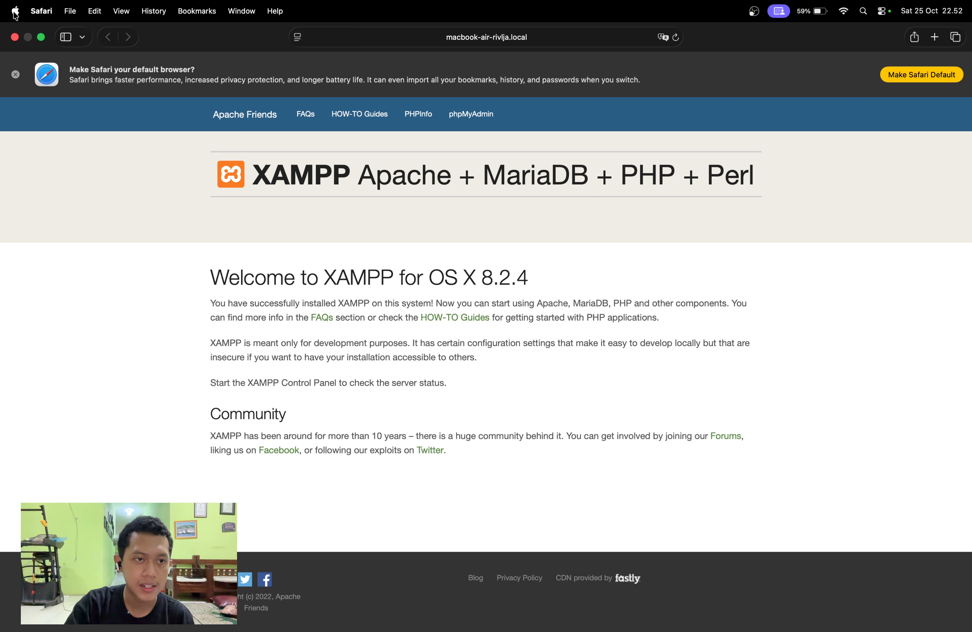
left_click(15, 37)
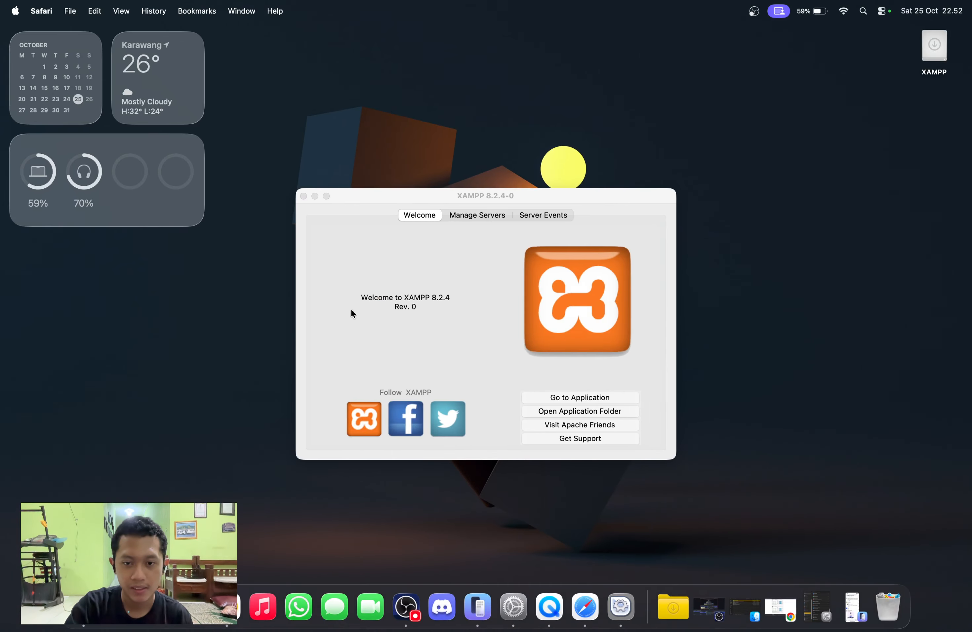
Move the XAMPP manager window slightly higher, and view the local application page launched from it before closing the browser window
left_click(550, 197)
left_click_drag(550, 199, 543, 161)
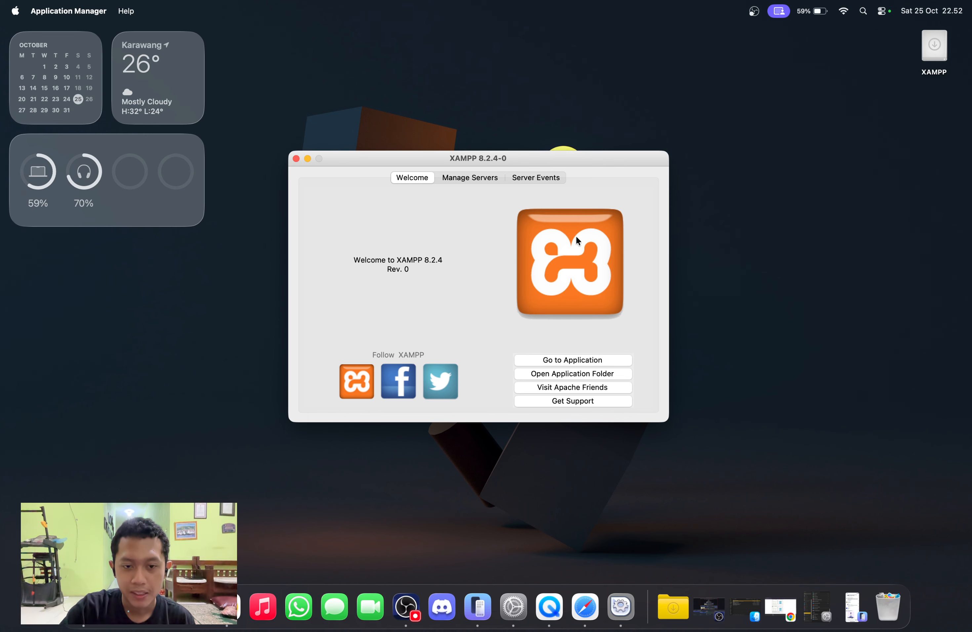
mouse_move(574, 156)
left_mouse_down()
mouse_move(573, 143)
mouse_move(578, 155)
left_mouse_up()
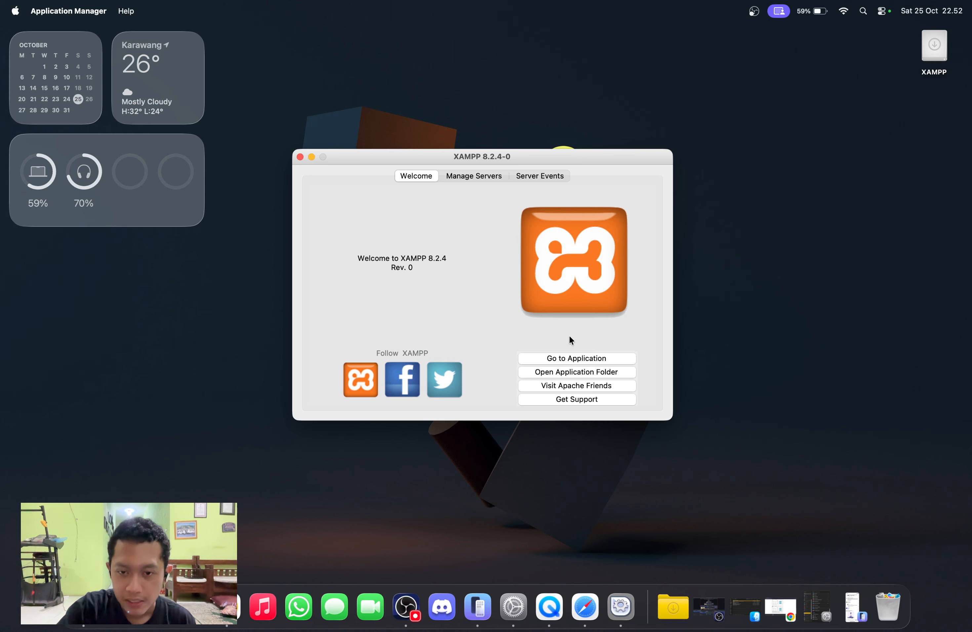
left_click(575, 359)
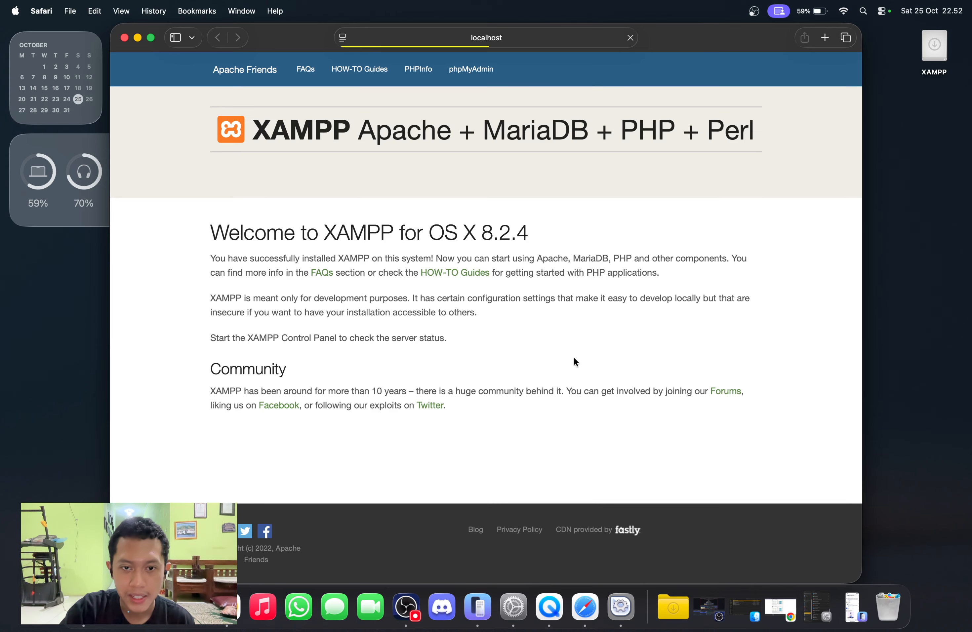
left_click(125, 38)
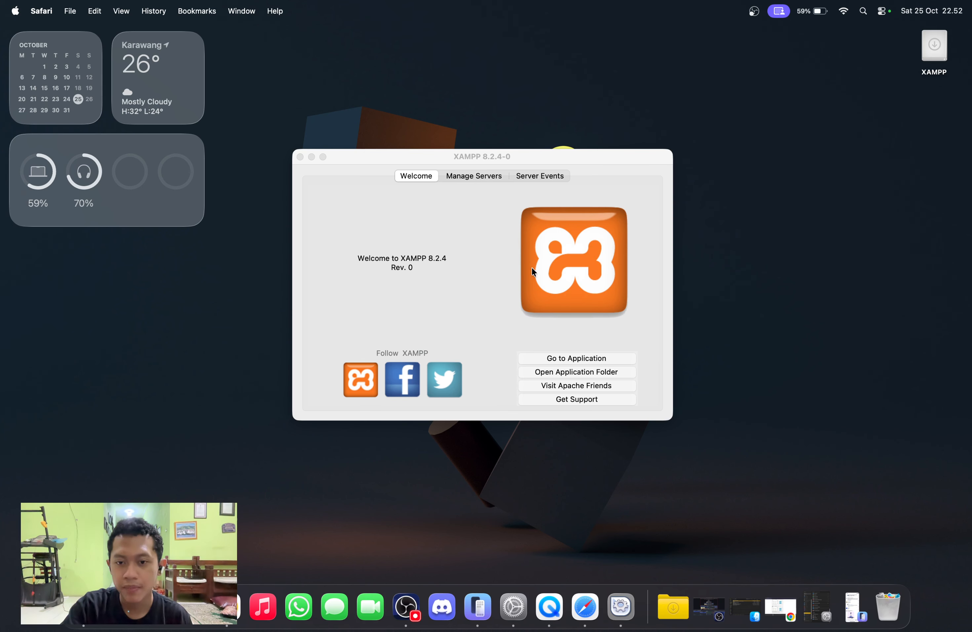
Open XAMPP's application folder from the manager and minimize the xamppfiles window after viewing it
left_click(578, 372)
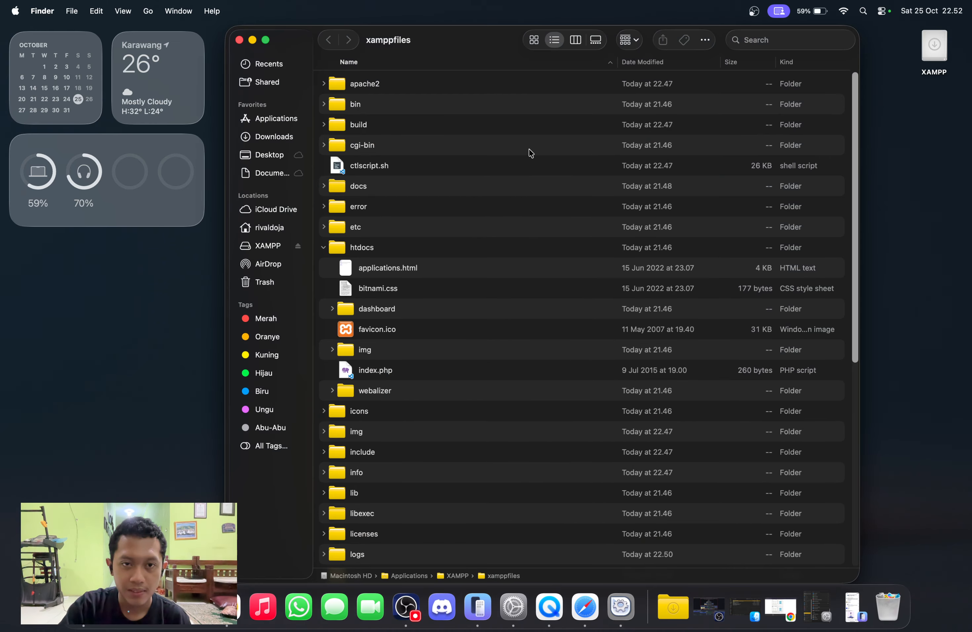
left_click_drag(476, 46, 422, 59)
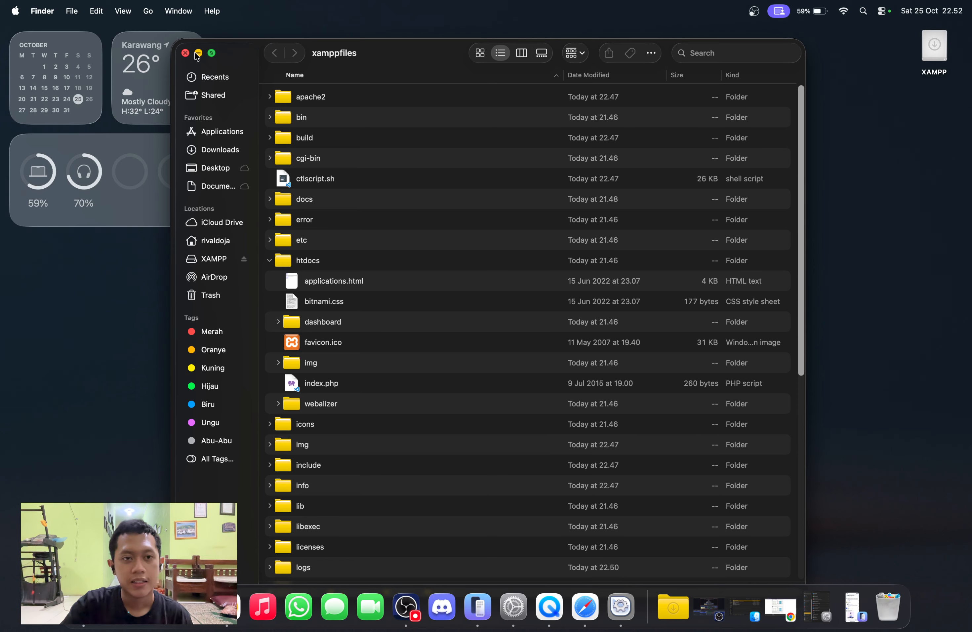
left_click(199, 53)
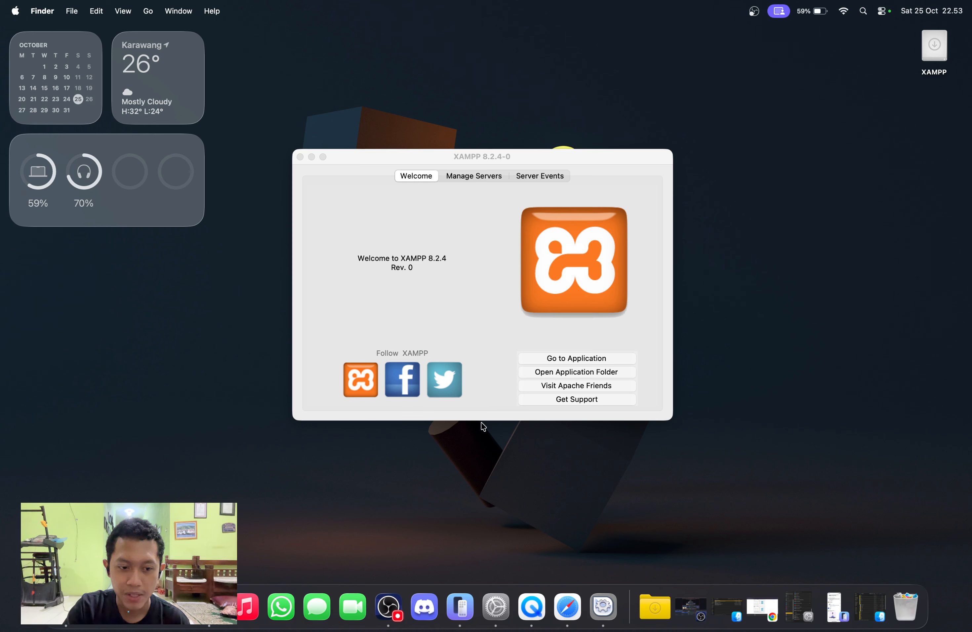
Reopen XAMPP's application folder and enlarge the xamppfiles window to fill the screen
left_click(588, 373)
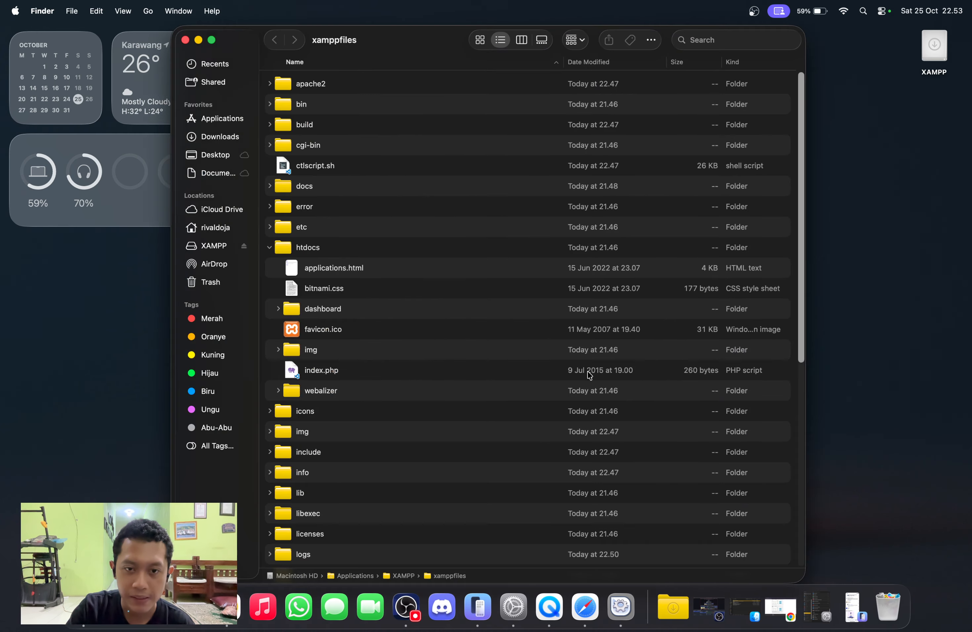
scroll(321, 343, "down", 1)
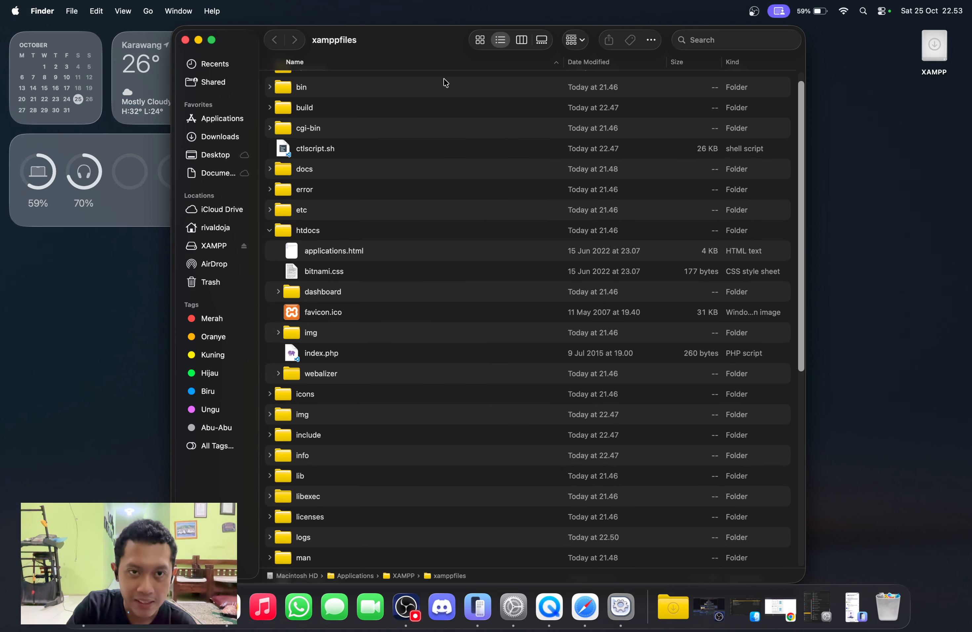
mouse_move(214, 39)
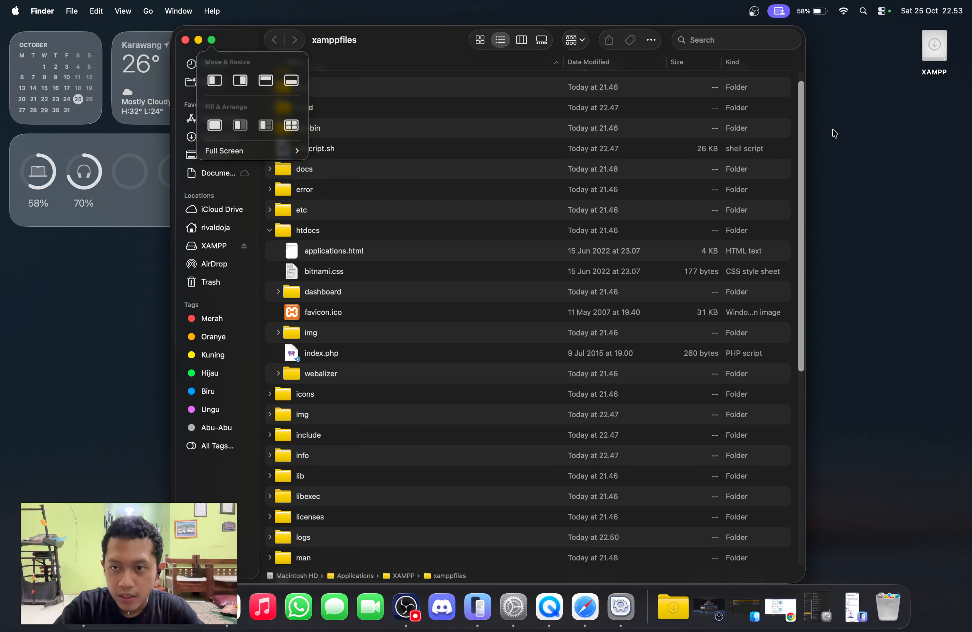
left_click_drag(418, 37, 506, 3)
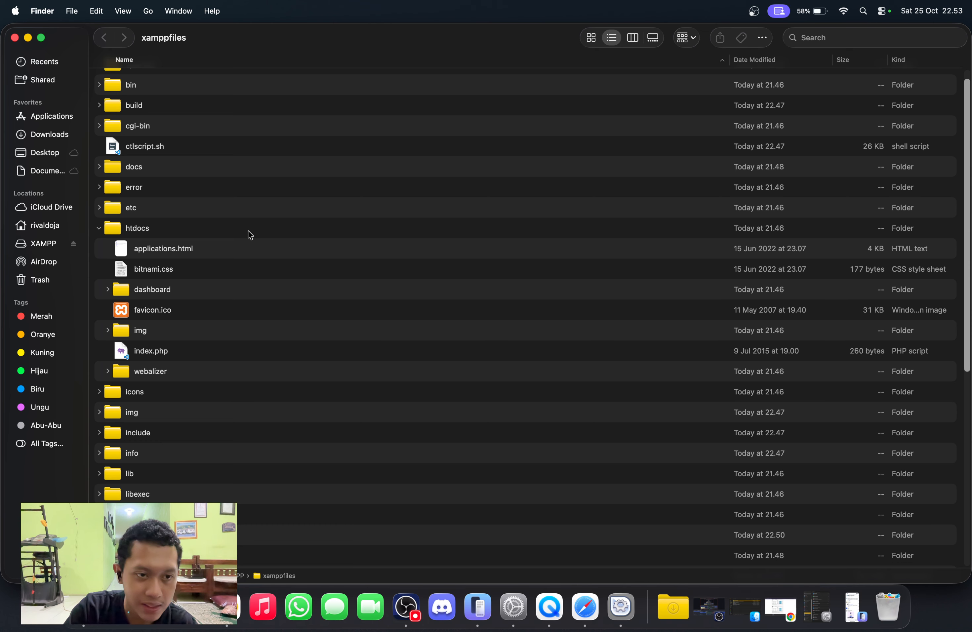
Collapse the htdocs folder and look through the files and folders in xamppfiles
left_click(114, 234)
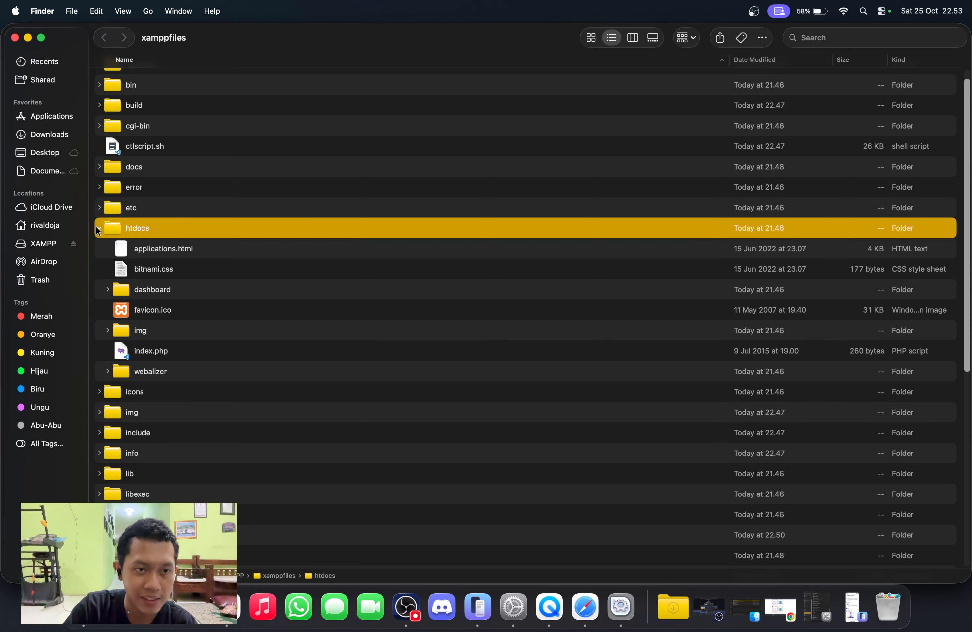
left_click(100, 229)
scroll(187, 211, "up", 1)
scroll(188, 210, "down", 5)
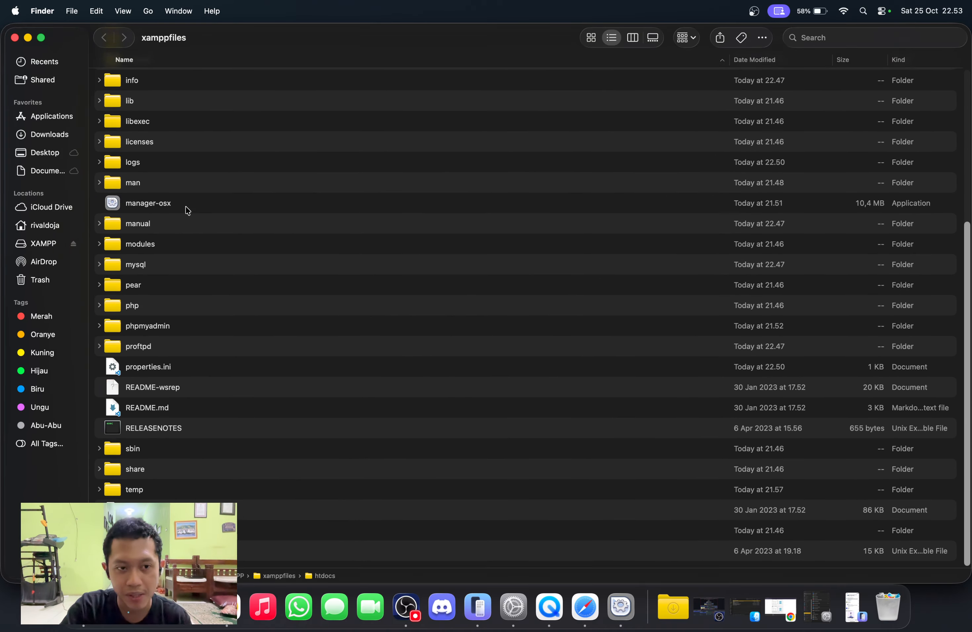
scroll(188, 209, "up", 5)
scroll(249, 333, "up", 3)
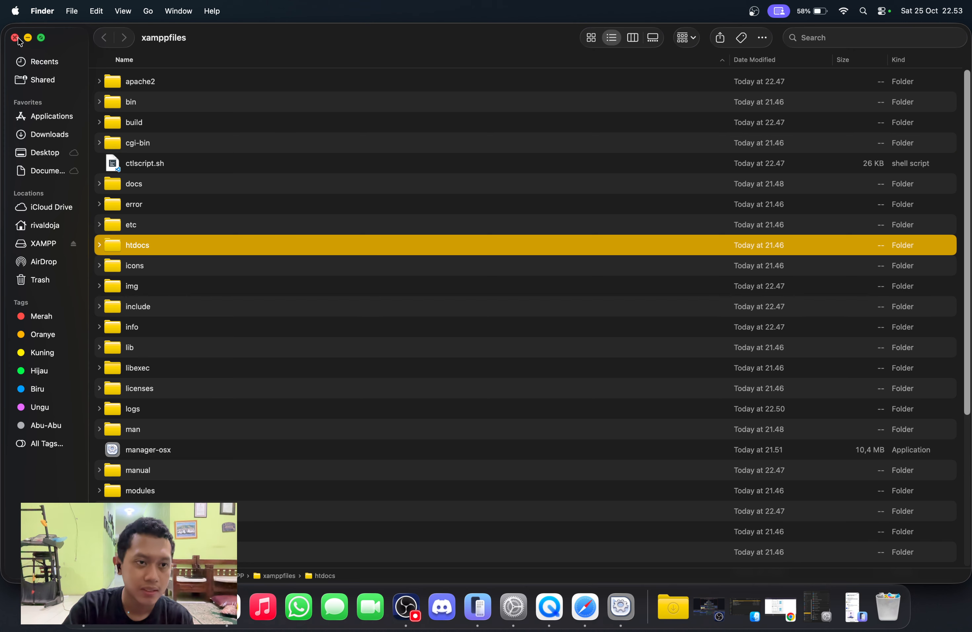
scroll(137, 266, "down", 6)
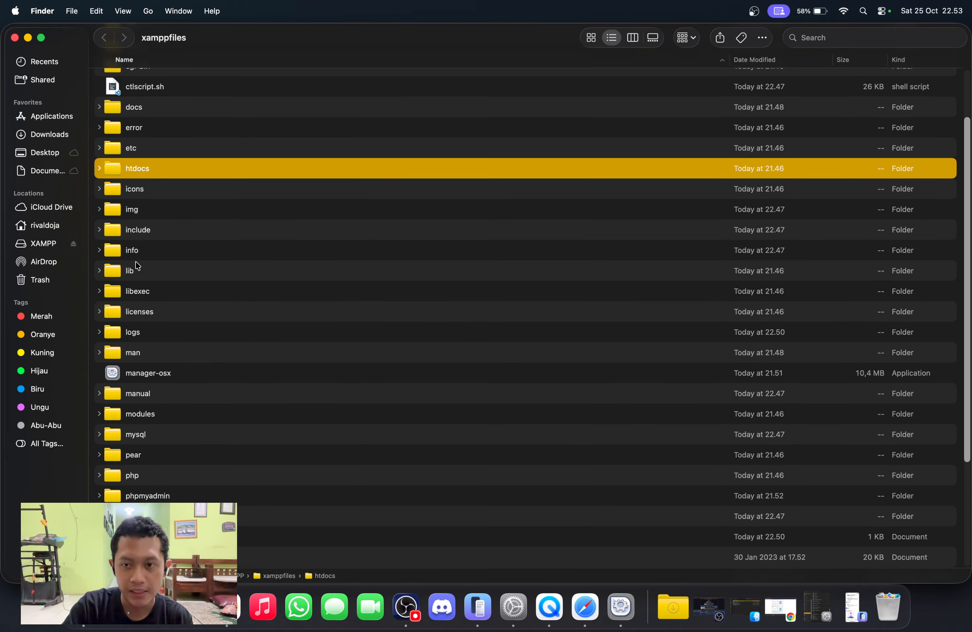
scroll(136, 265, "up", 4)
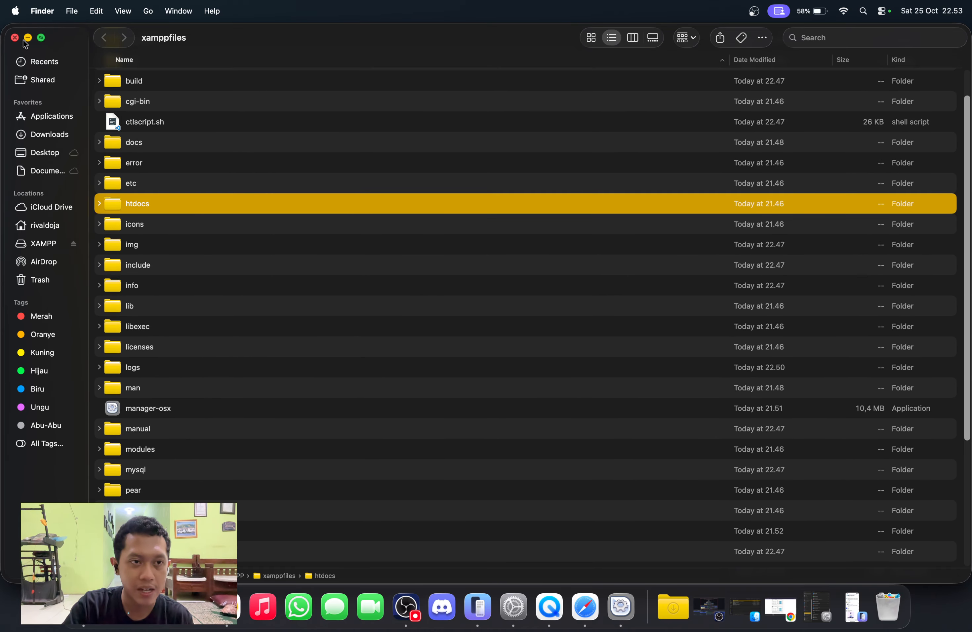
Minimize the xamppfiles window and show the server management list in the XAMPP manager
left_click(28, 38)
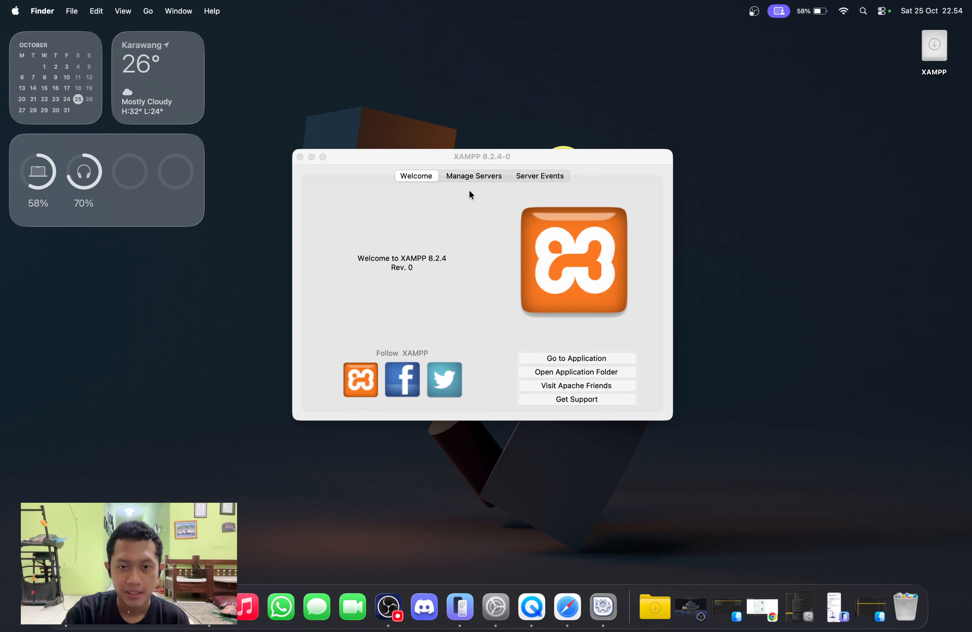
left_click(489, 180)
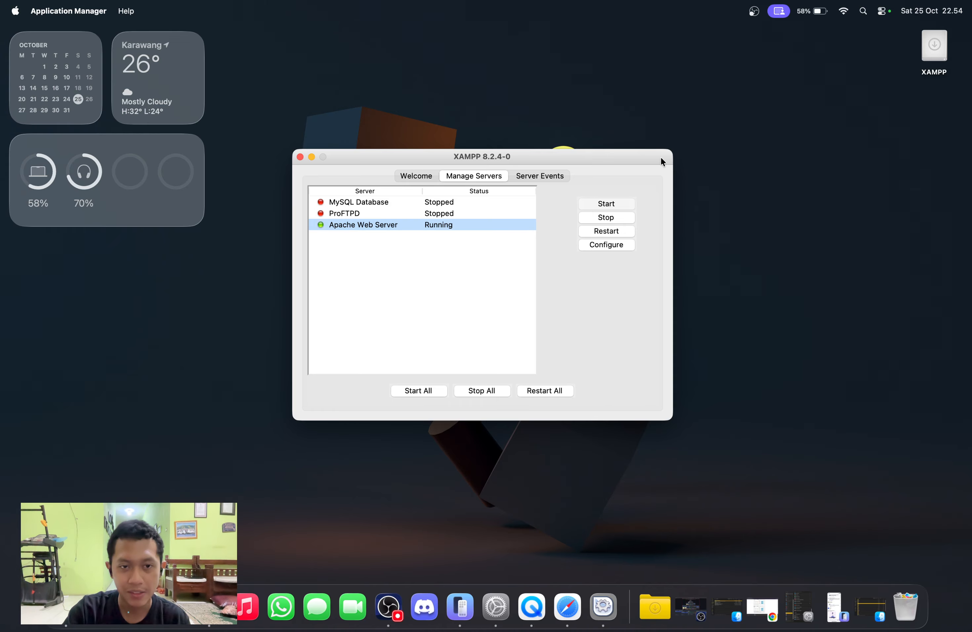
Switch to Chrome, search Google Images for "windows ui xampp" in a new tab, and preview the ResearchGate picture of the XAMPP Control Panel
left_click(214, 607)
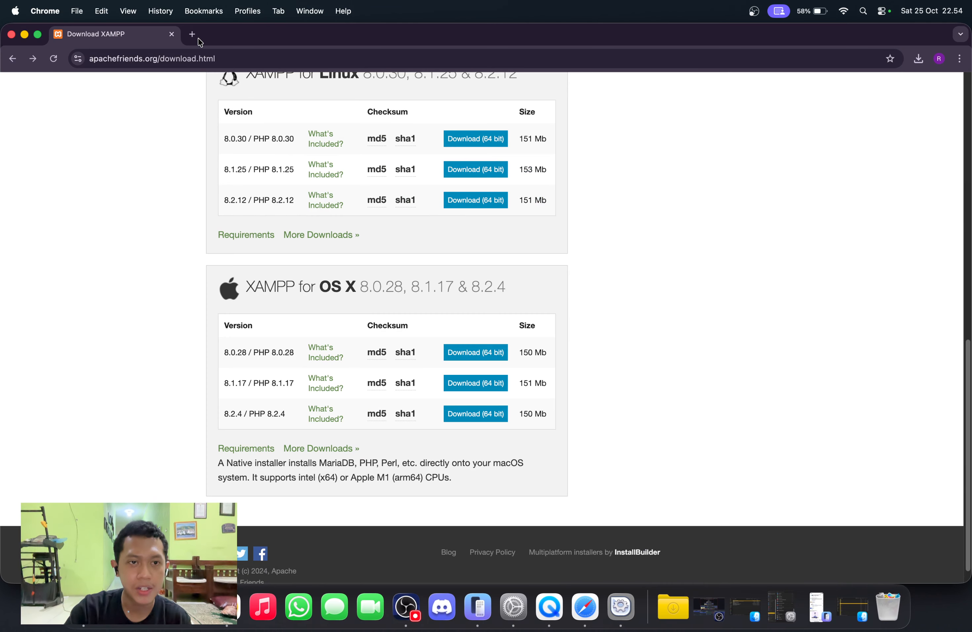
left_click(194, 35)
type("wi")
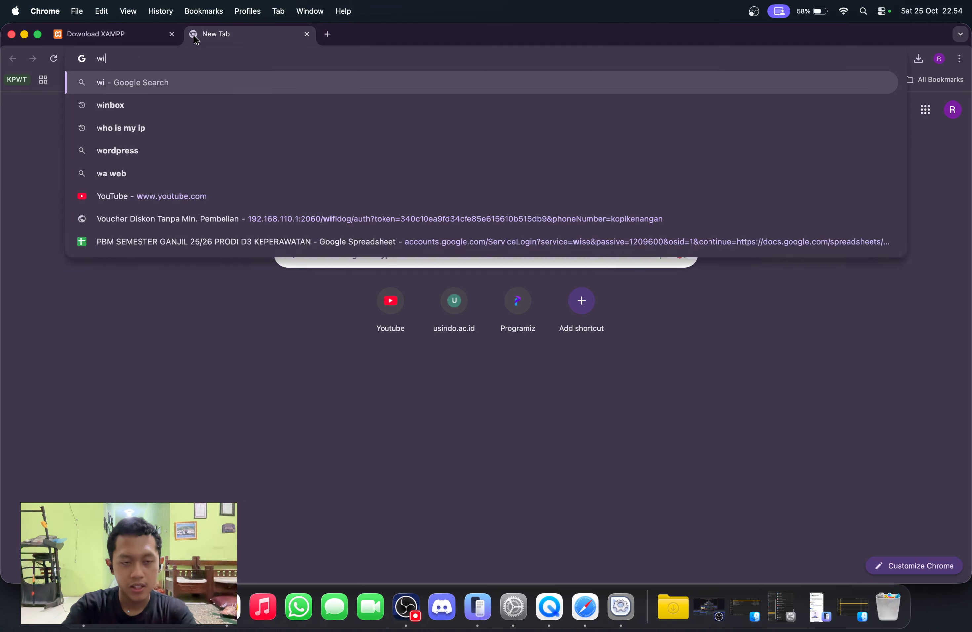
type("ndows ui xam")
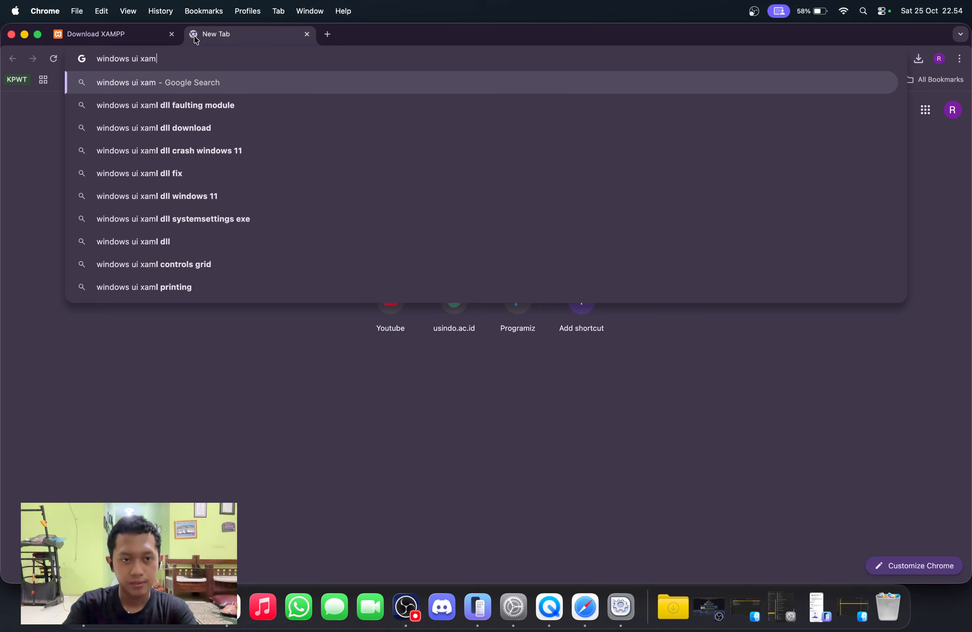
type("pp")
key("Return")
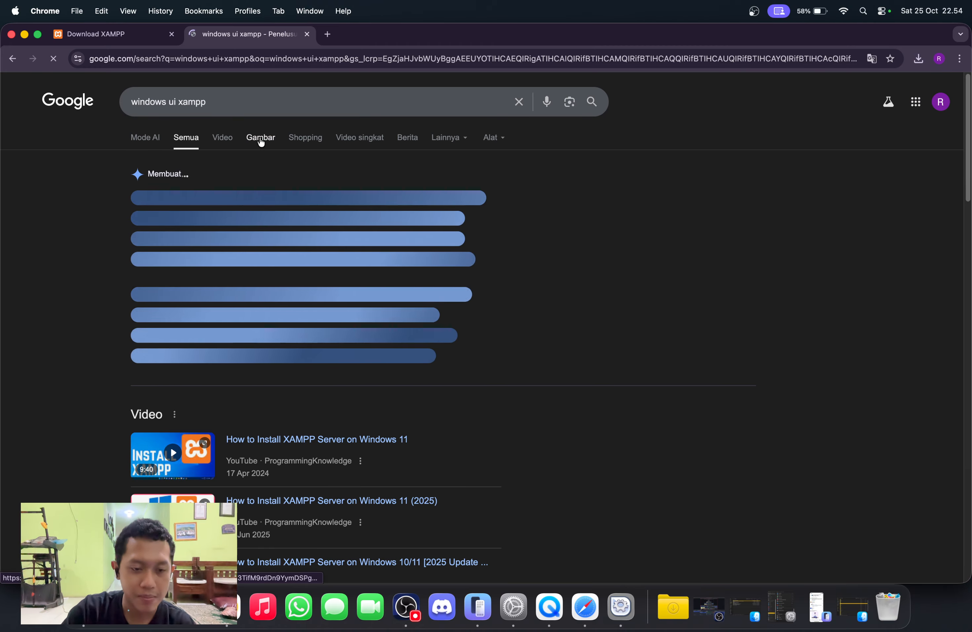
left_click(260, 139)
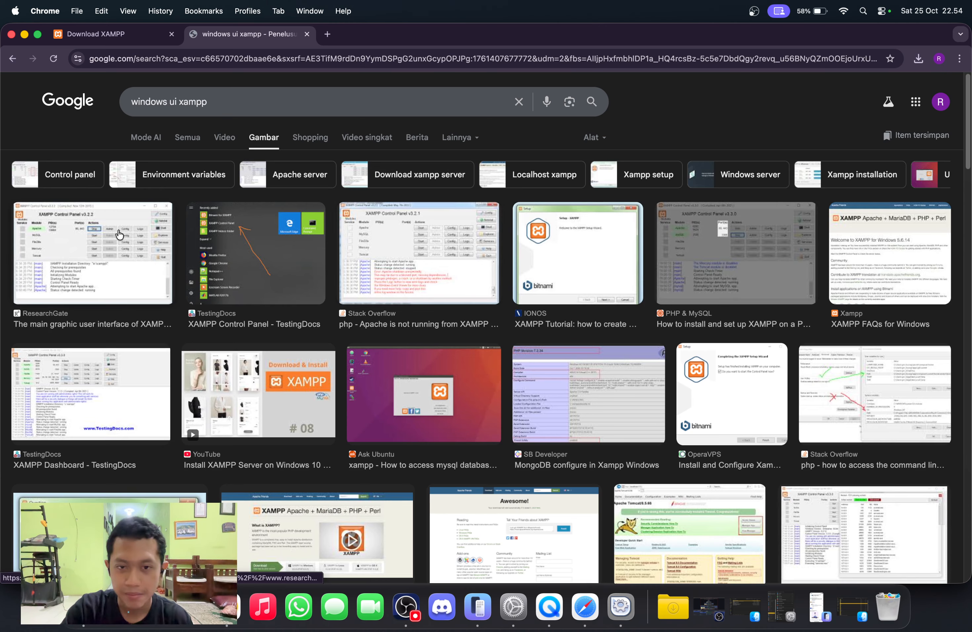
left_click(119, 234)
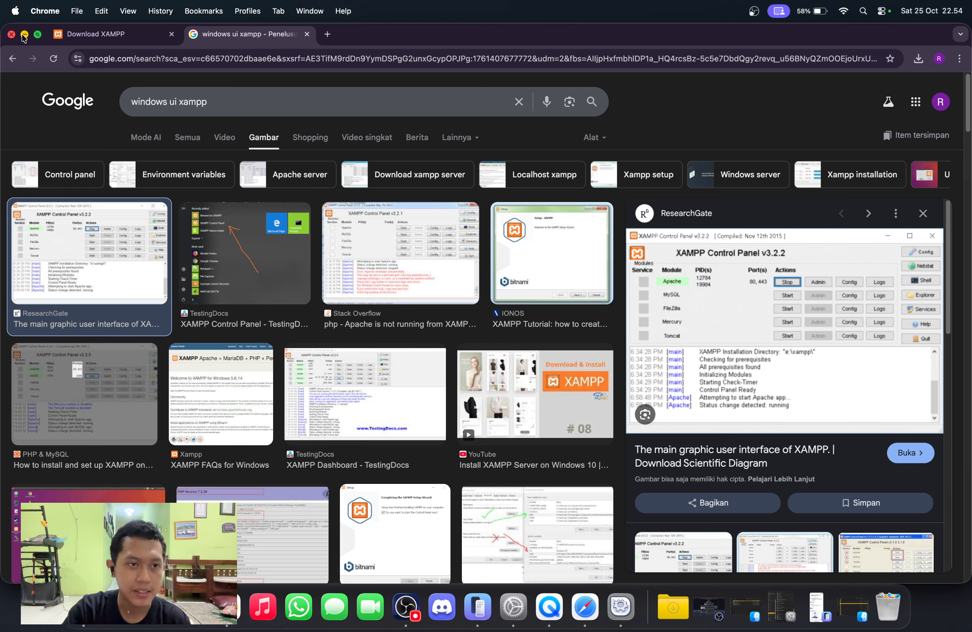
Compare the Windows XAMPP Control Panel picture with the macOS server list by minimizing and restoring Chrome, leaving Chrome minimized
left_click(24, 34)
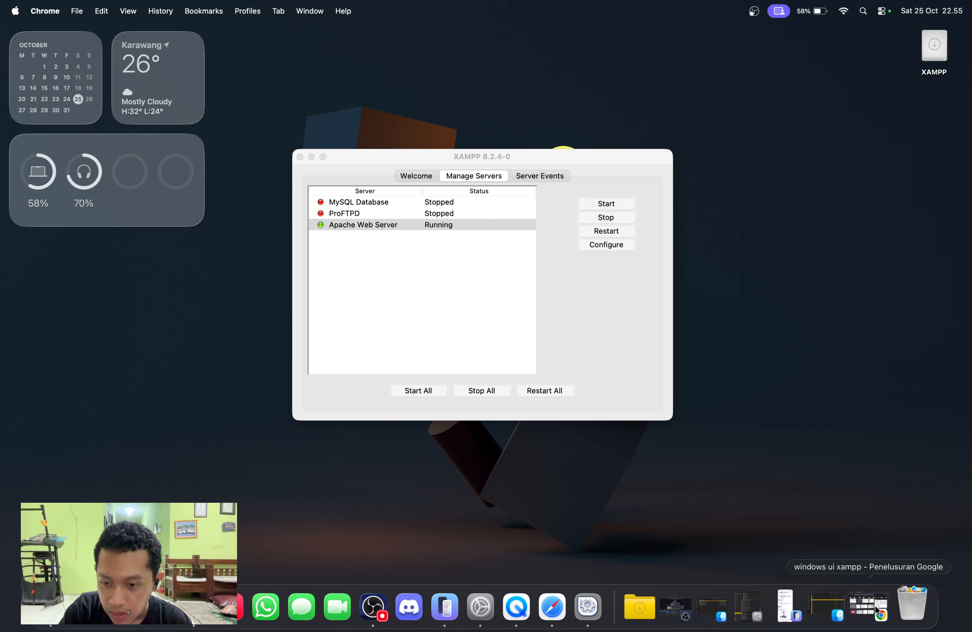
left_click(863, 608)
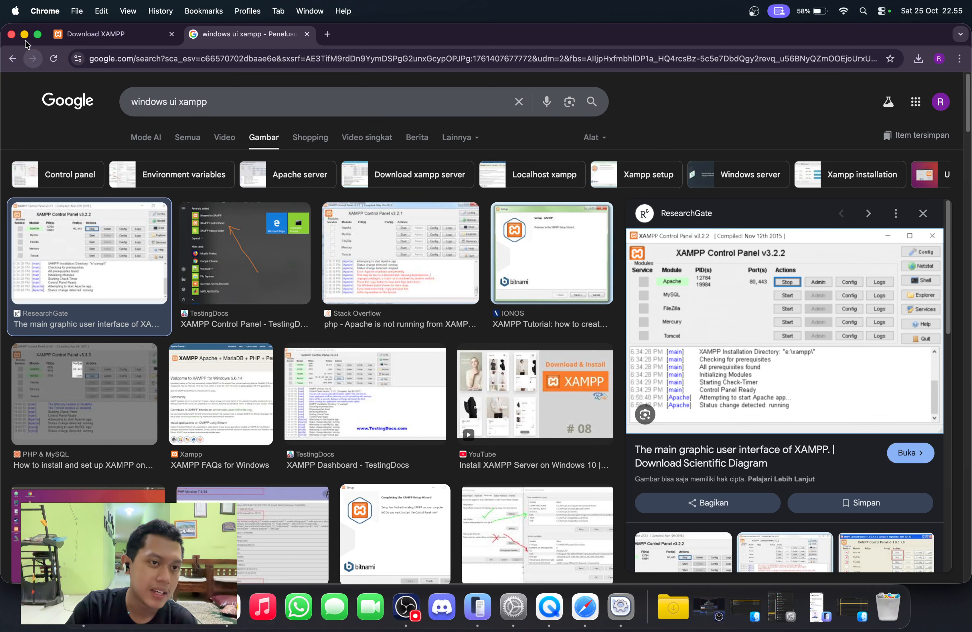
left_click(24, 35)
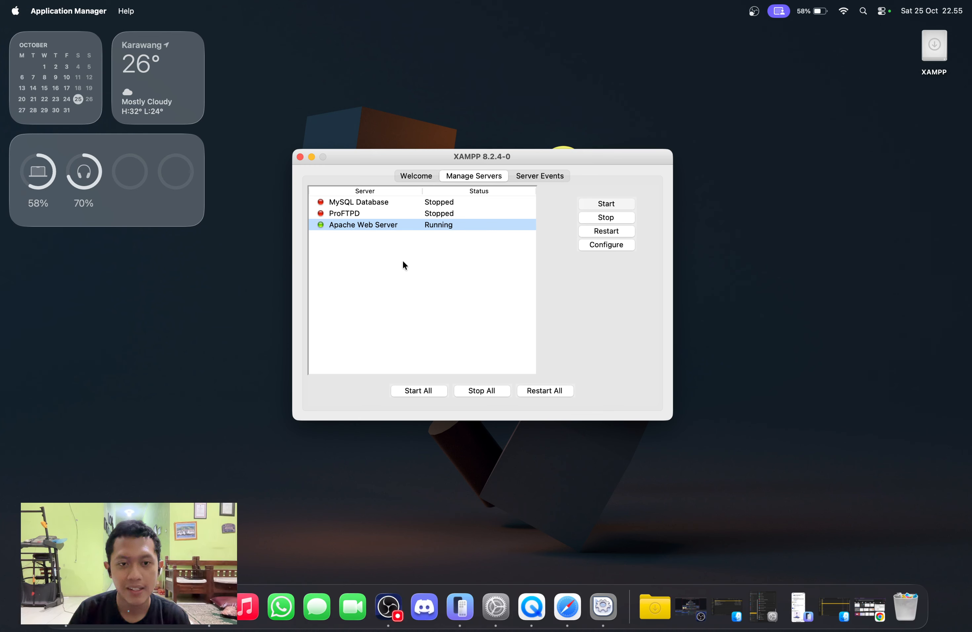
Start the MySQL Database server from the server list and check its status beside the Apache Web Server
left_click(364, 206)
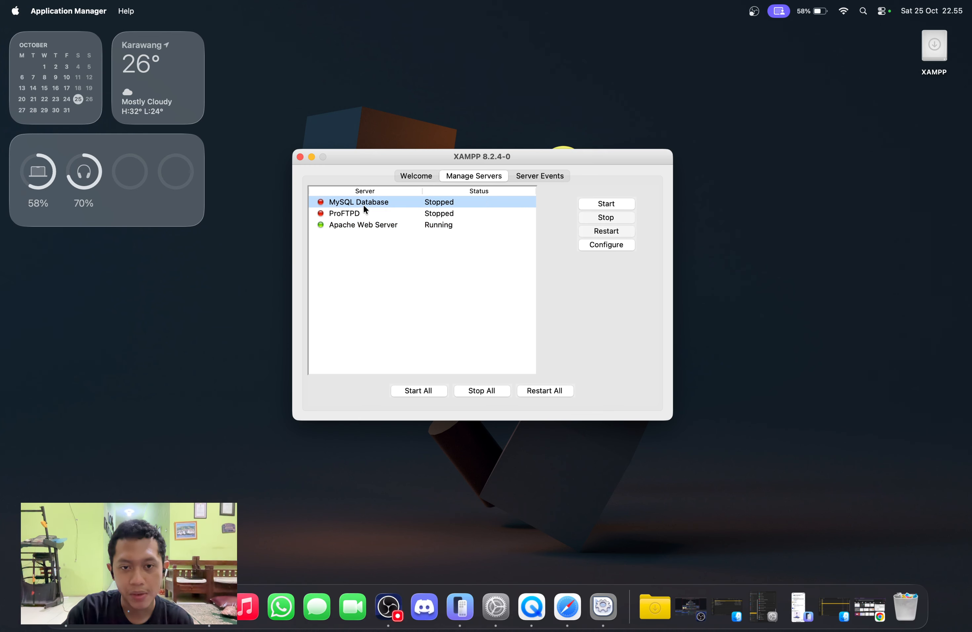
left_click(353, 228)
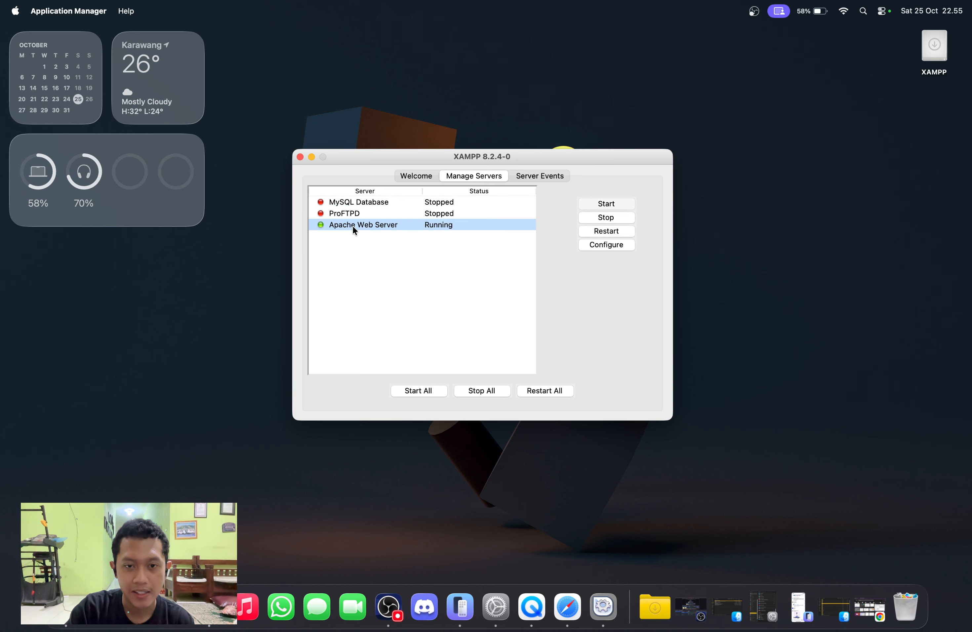
key("Up")
key("Up")
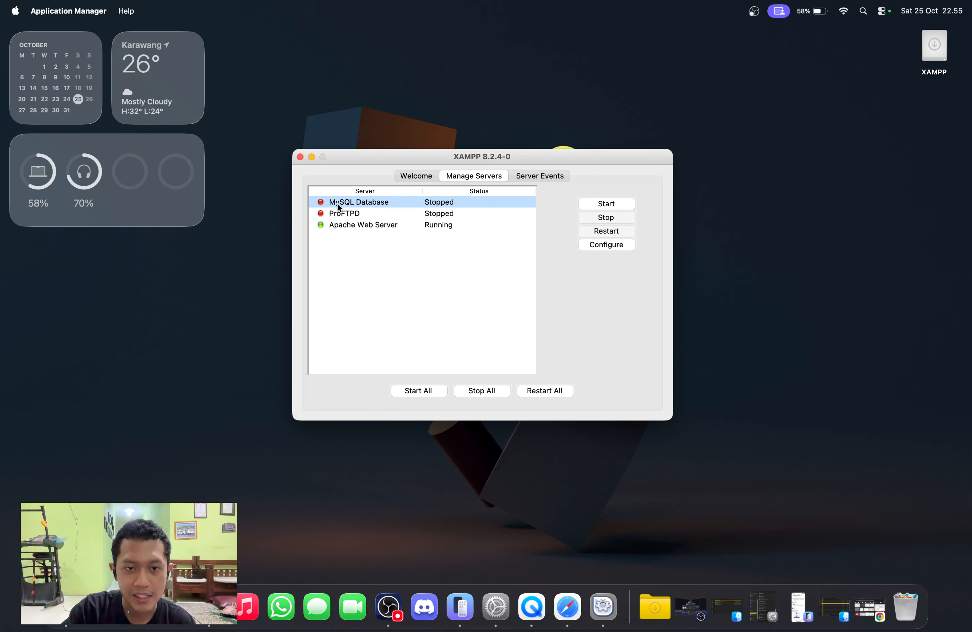
left_click(618, 204)
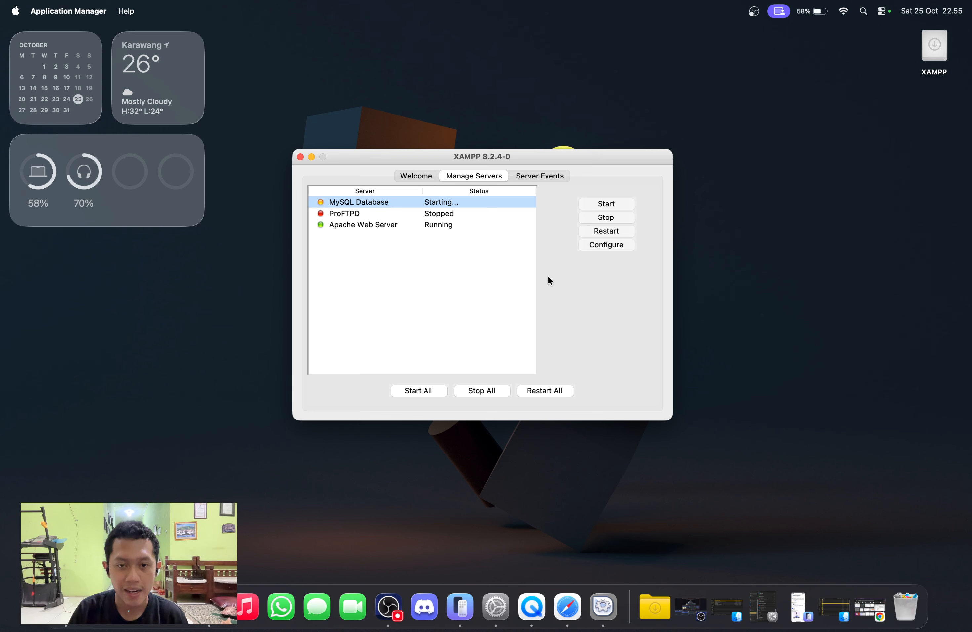
left_click(335, 227)
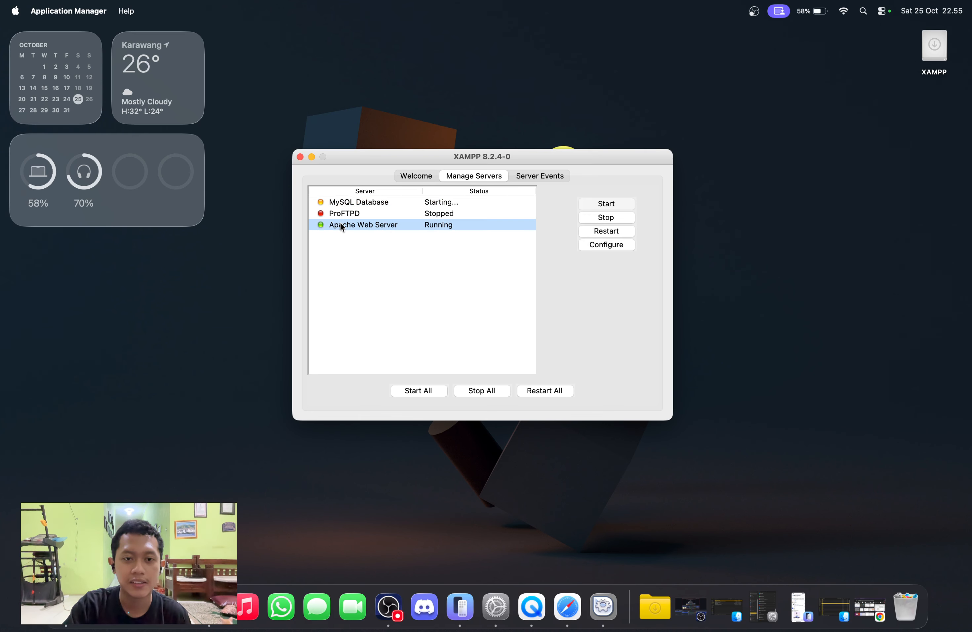
left_click(341, 202)
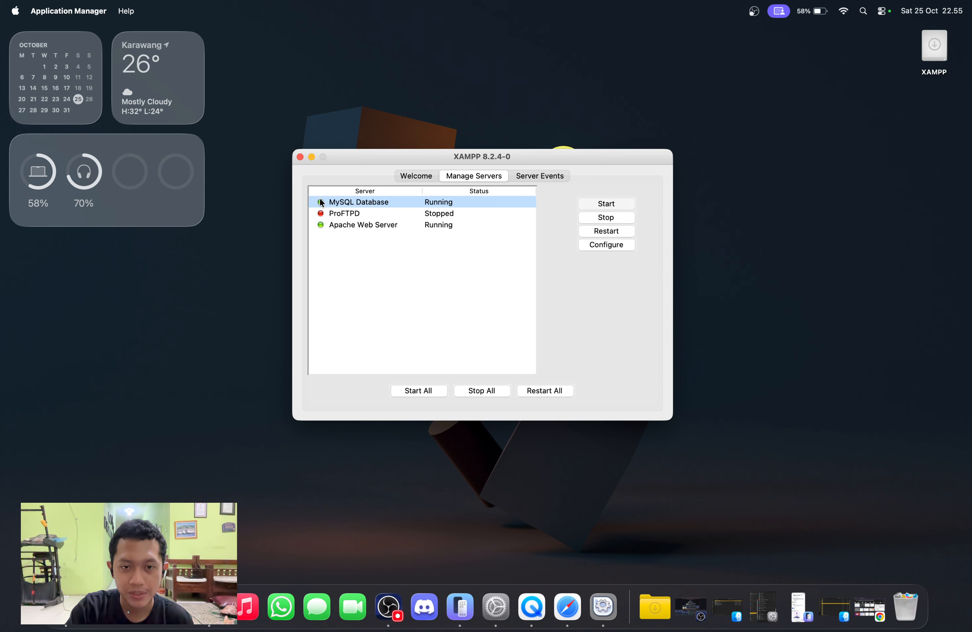
Open the XAMPP localhost dashboard from the manager's welcome page, view phpMyAdmin, and return to the dashboard
left_click(421, 175)
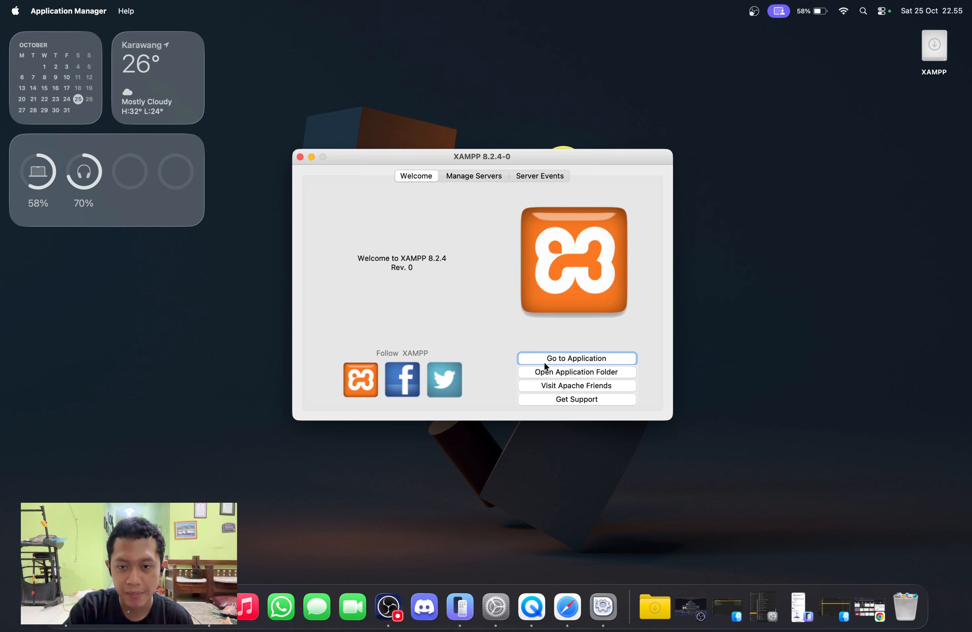
left_click(579, 355)
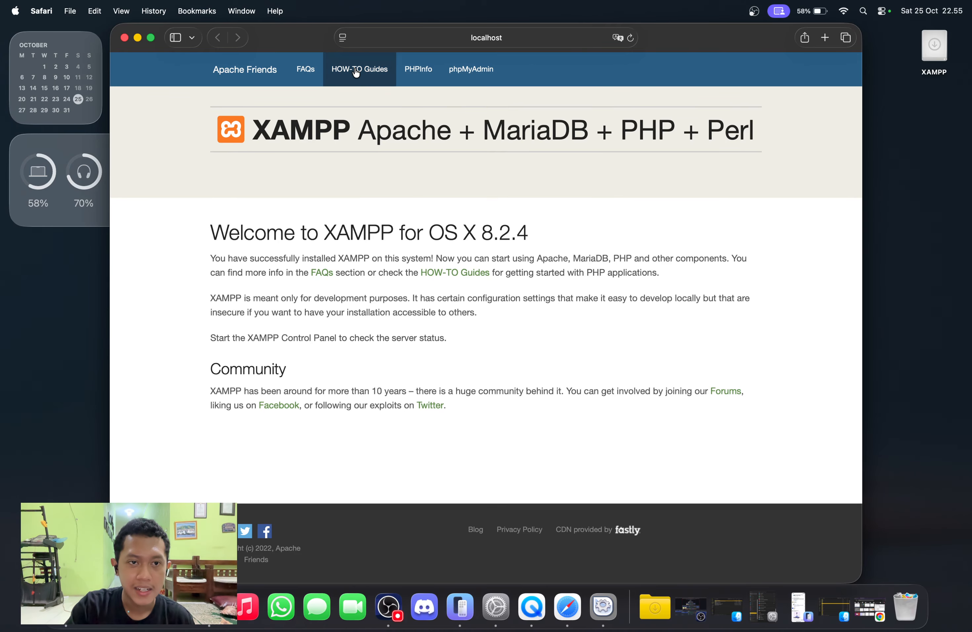
double_click(698, 39)
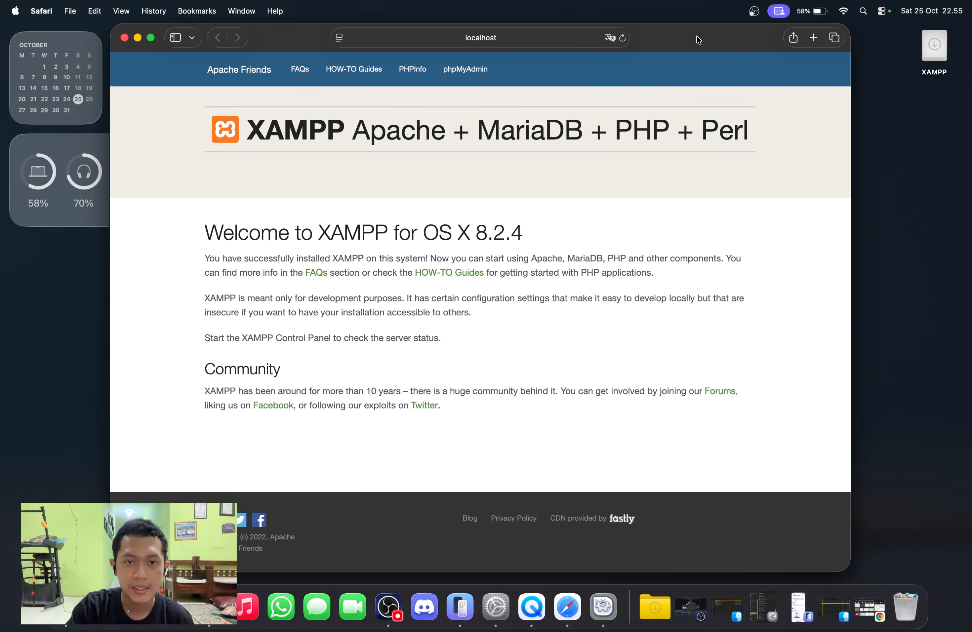
left_click(465, 74)
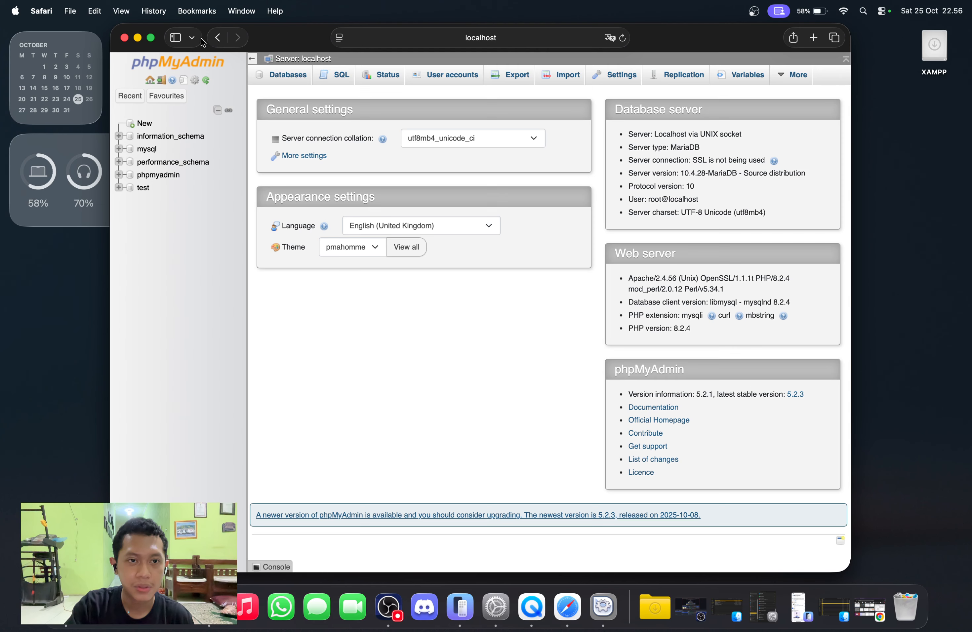
left_click(216, 38)
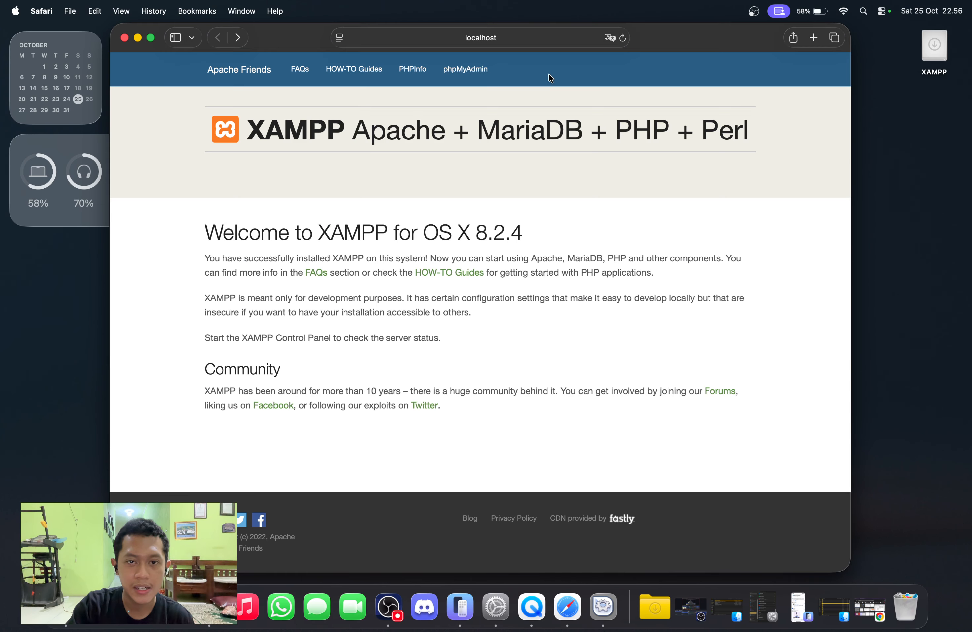
Close the localhost dashboard window, quit Safari, and minimize the XAMPP manager
left_click(125, 38)
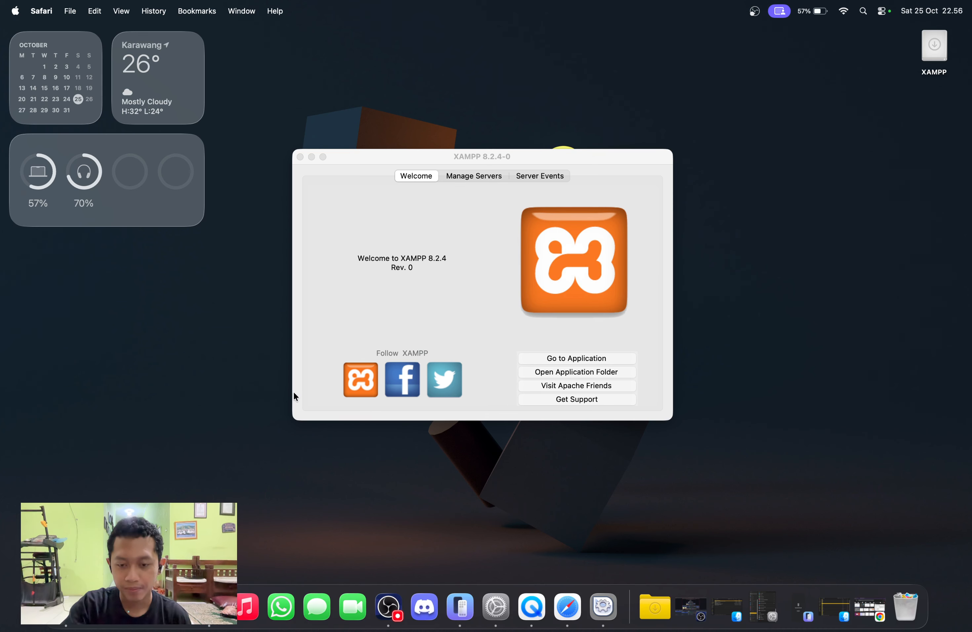
right_click(571, 604)
left_click(569, 553)
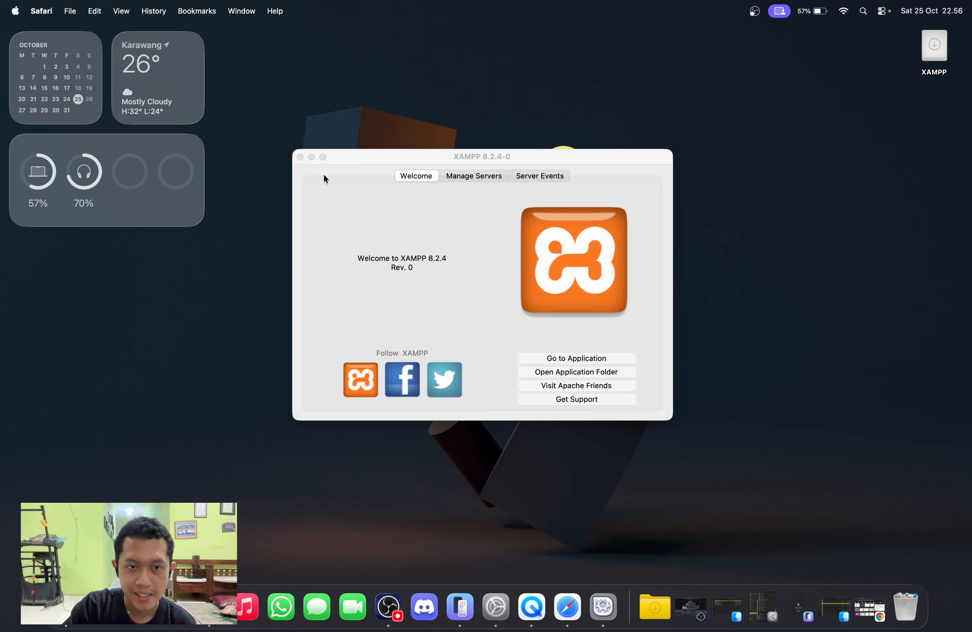
left_click(312, 158)
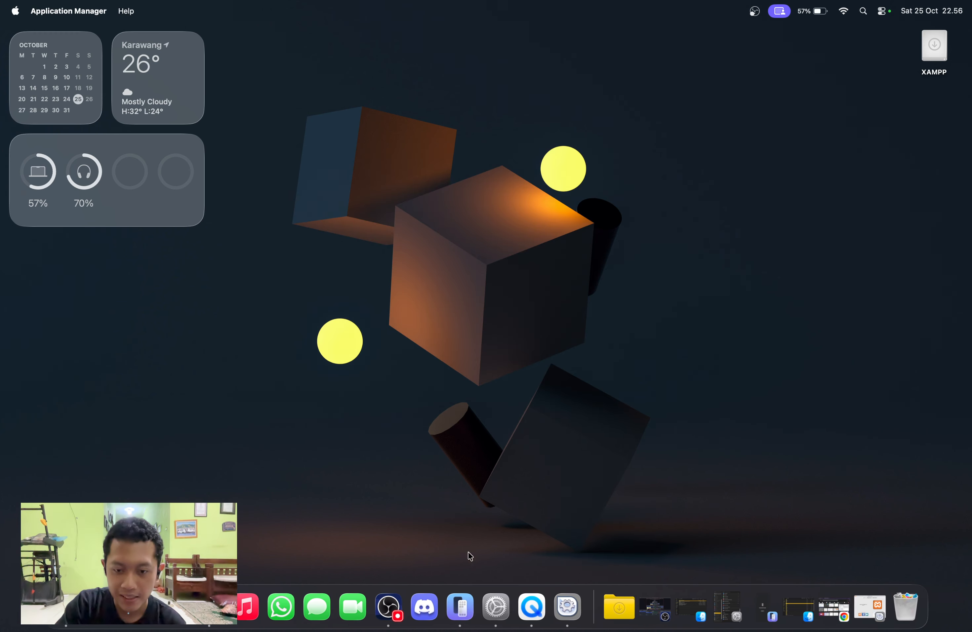
Open the Downloads folder in Finder, locate "Membuat Pola Nol dan Bintang.php", and minimize the window
left_click(624, 616)
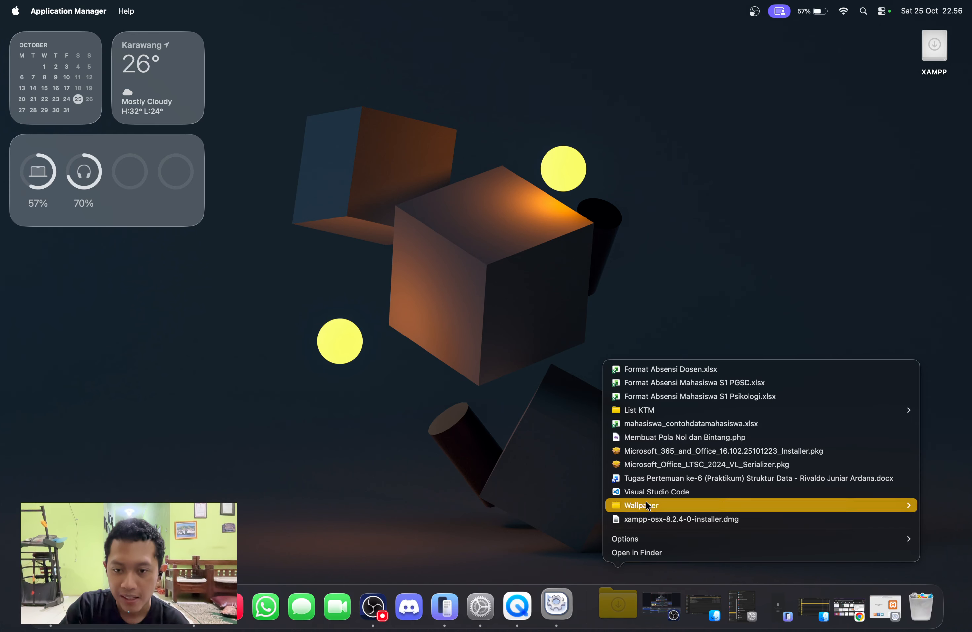
mouse_move(649, 543)
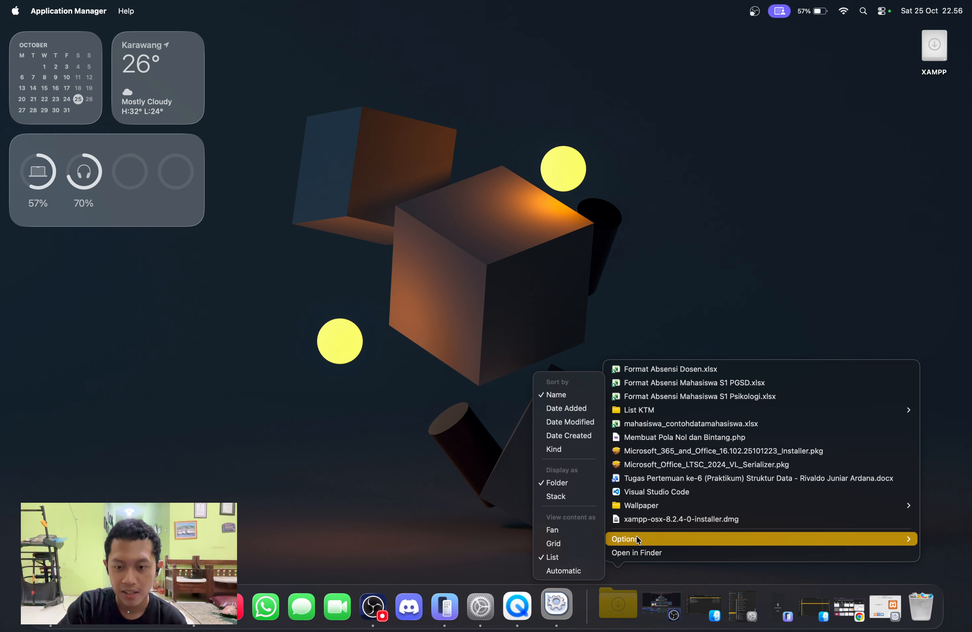
left_click(633, 553)
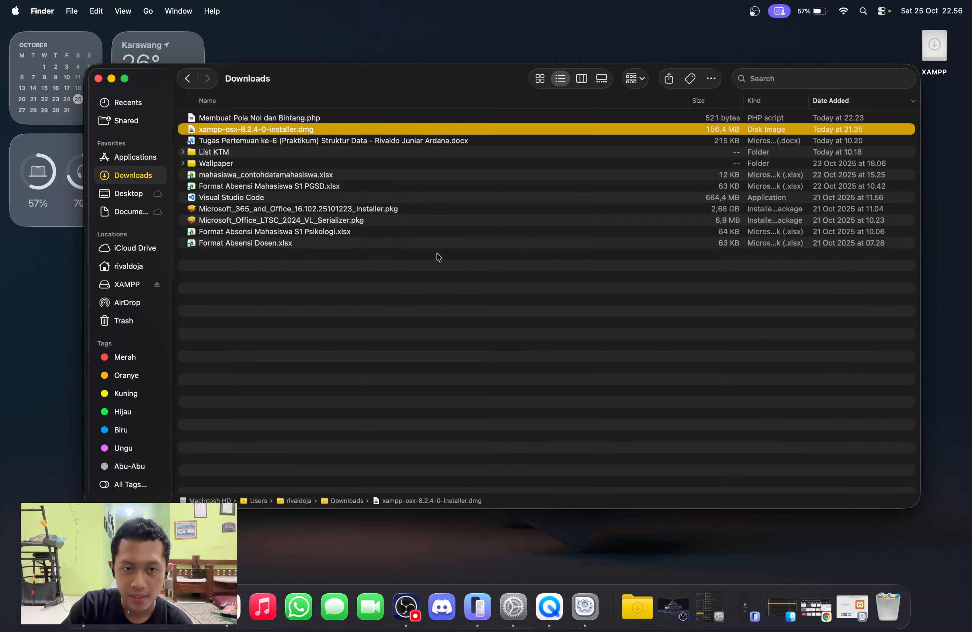
left_click(230, 119)
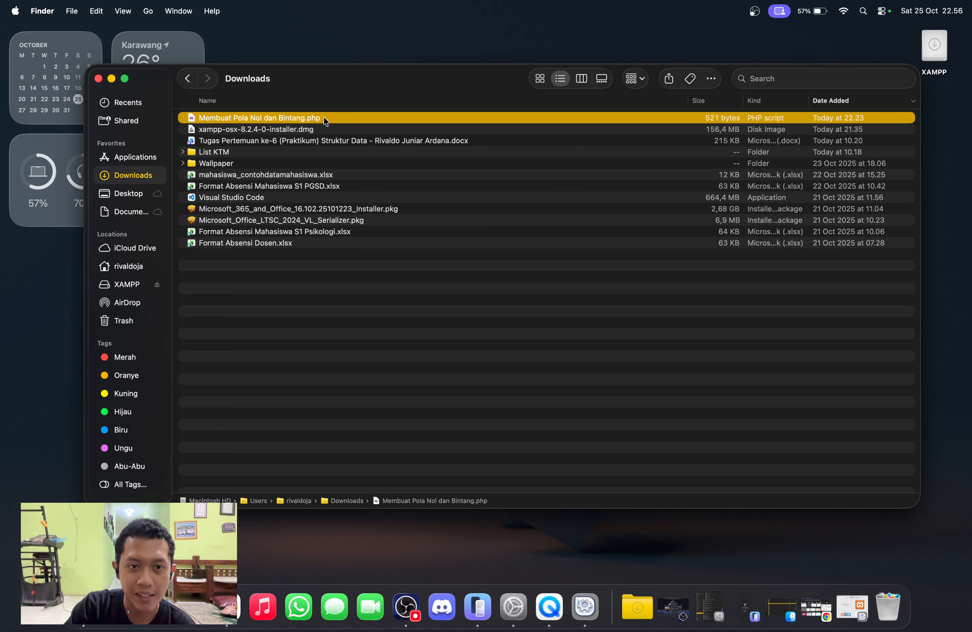
key("Return")
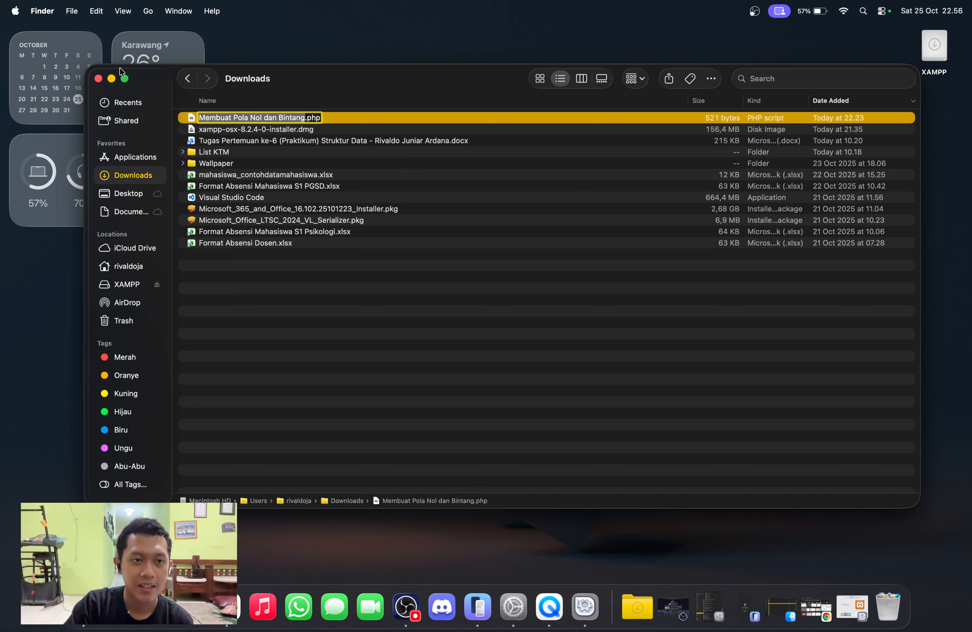
key("Return")
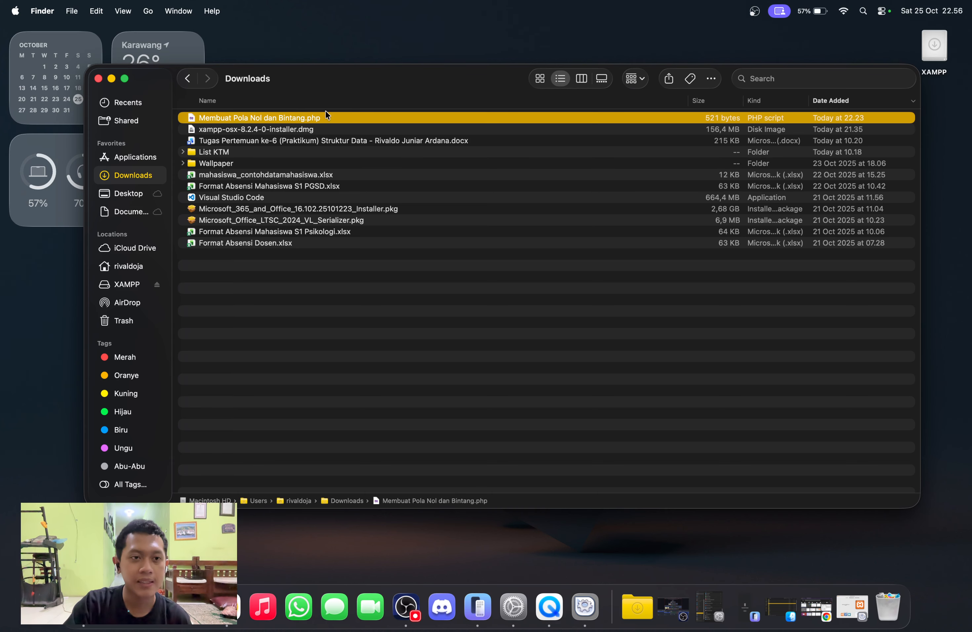
left_click(111, 80)
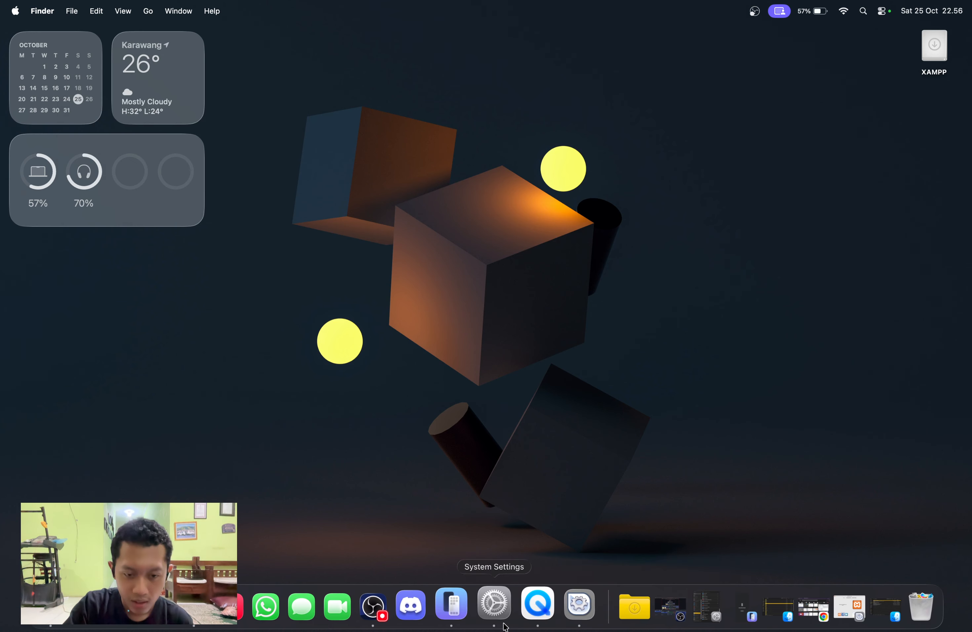
Restore the XAMPP manager, open the xamppfiles application folder, and expand its htdocs folder
left_click(567, 603)
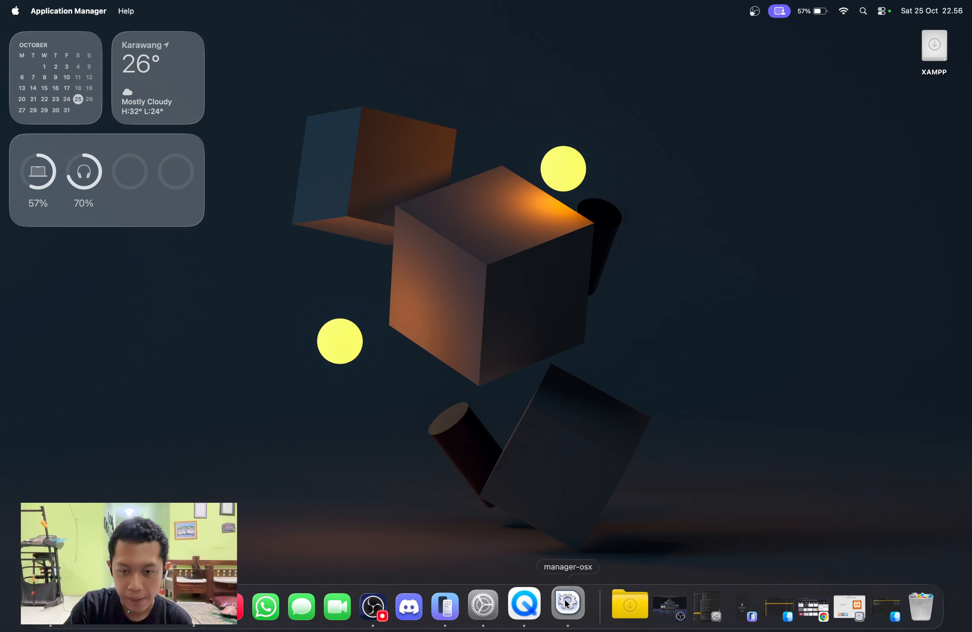
left_click(836, 606)
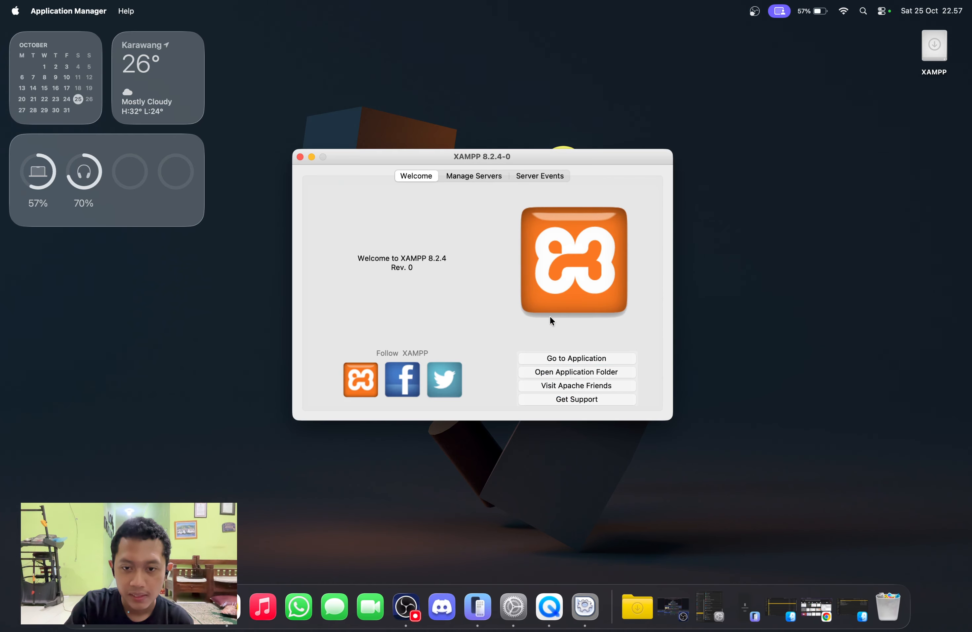
left_click(548, 372)
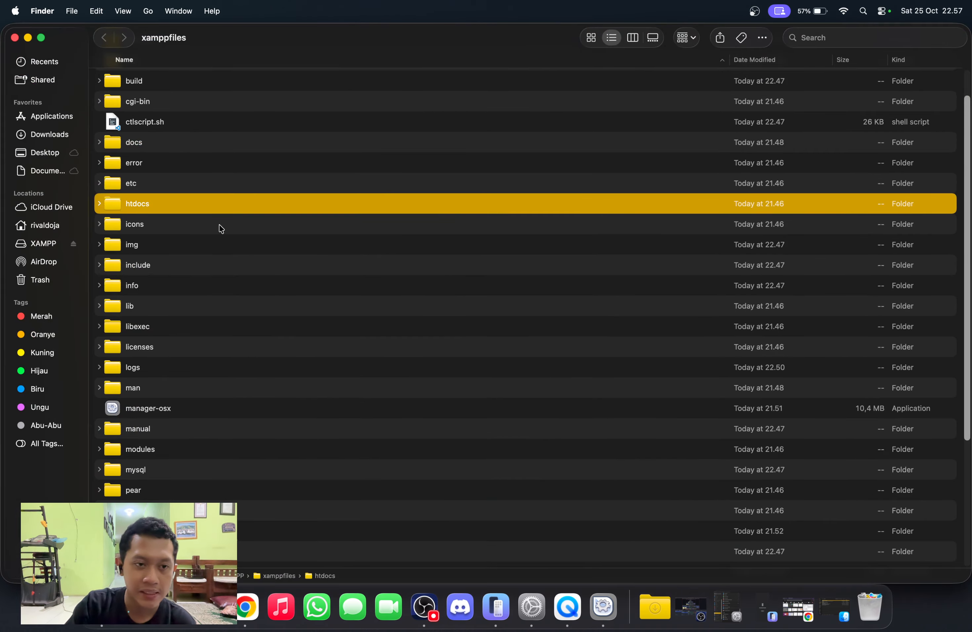
left_click(99, 204)
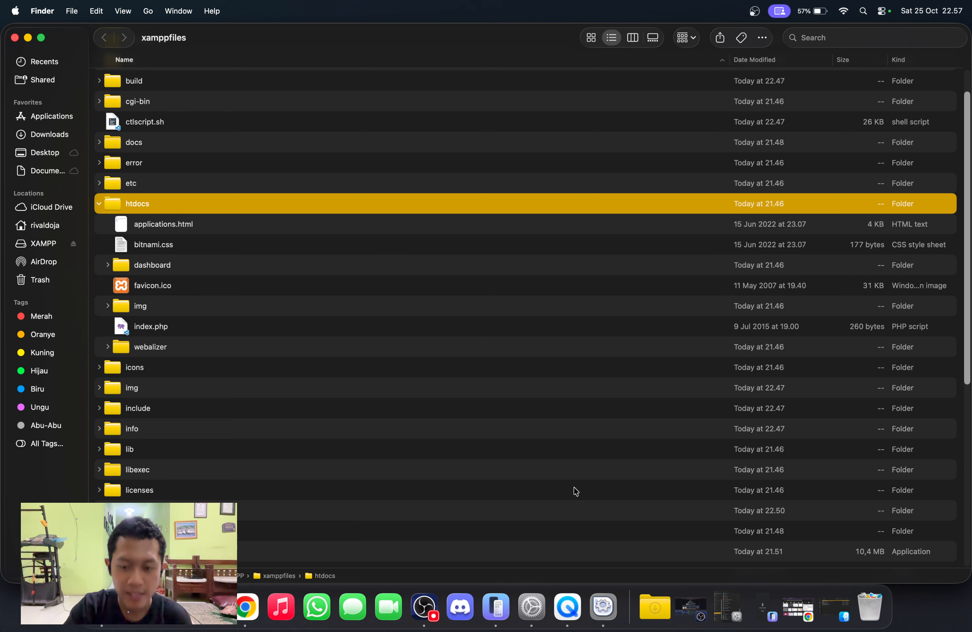
Open Downloads beside the xamppfiles window and move "Membuat Pola Nol dan Bintang.php" into the htdocs folder
left_click(656, 607)
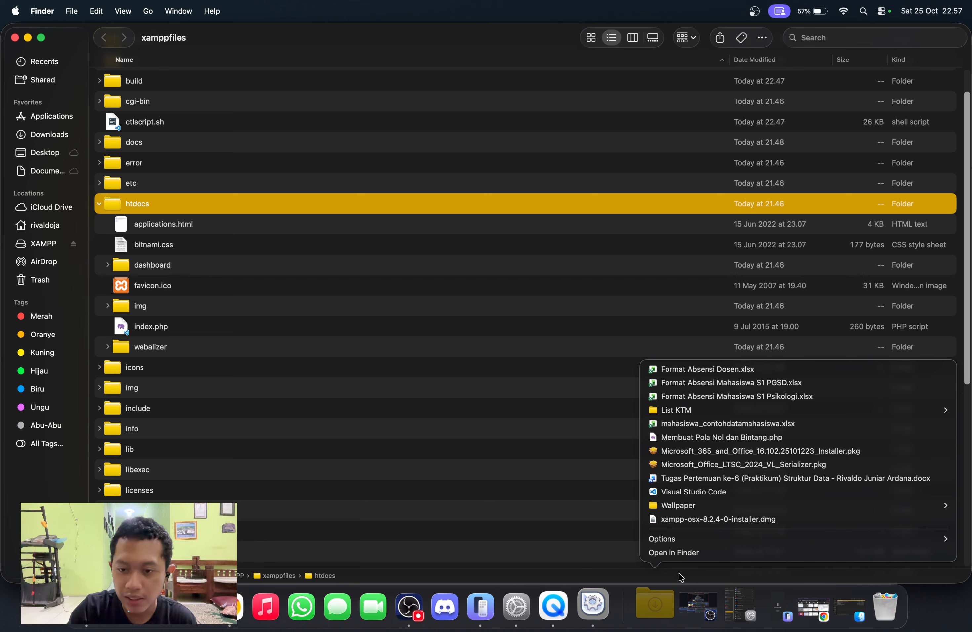
mouse_move(692, 541)
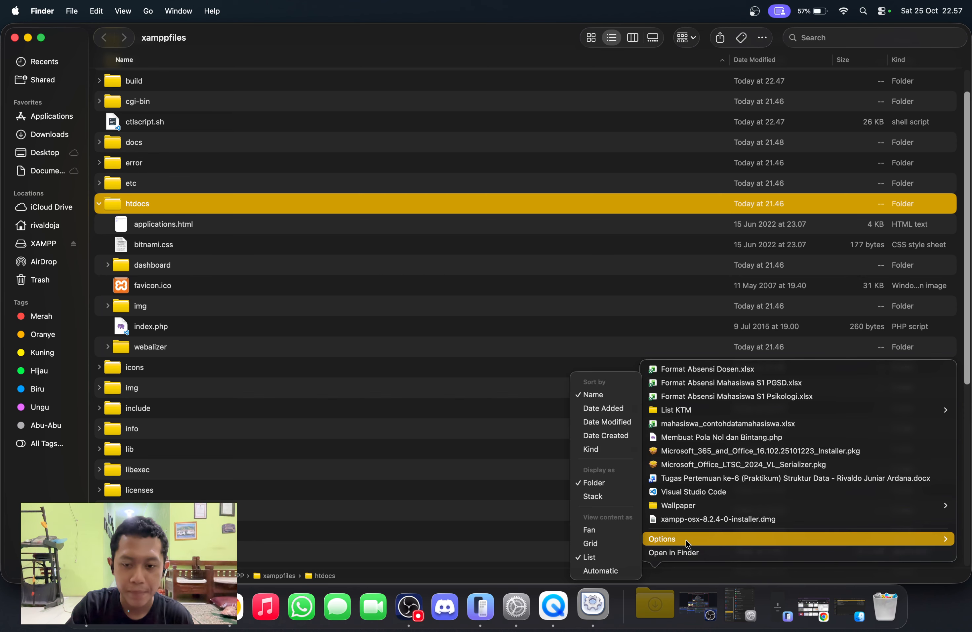
left_click(678, 553)
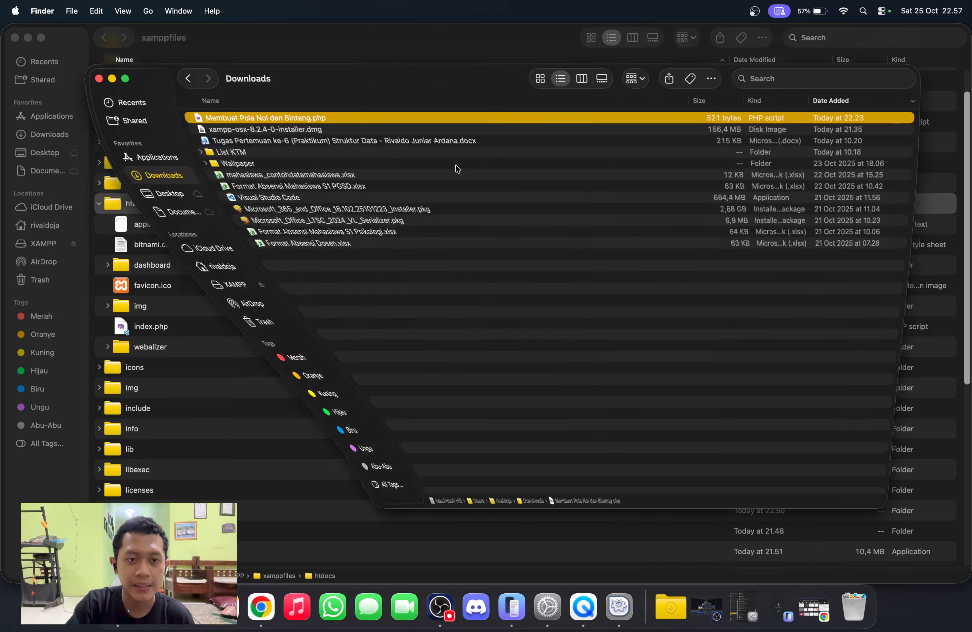
left_click_drag(393, 80, 683, 82)
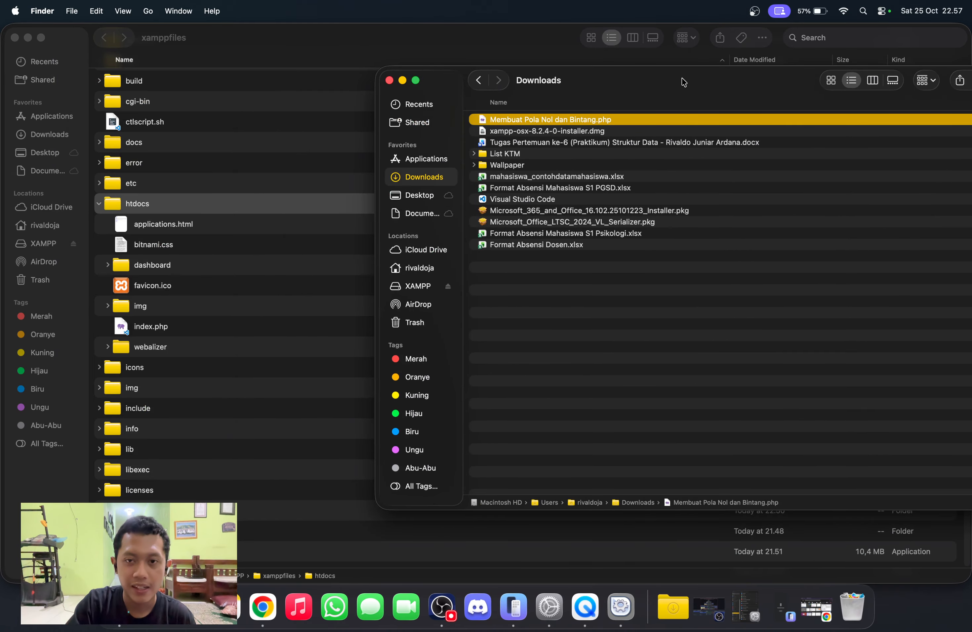
left_click_drag(613, 120, 267, 223)
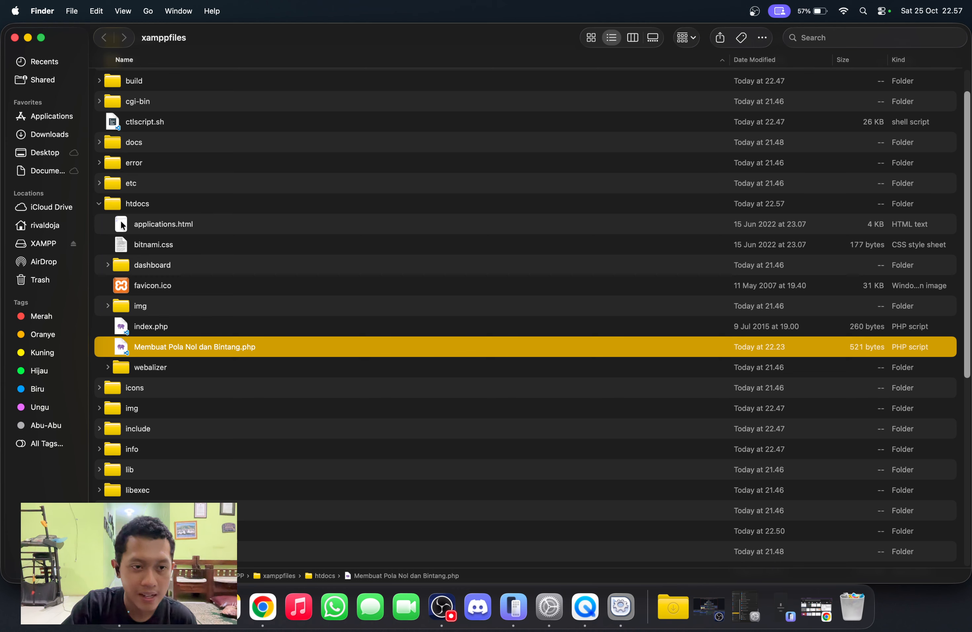
Open "Membuat Pola Nol dan Bintang.php" from htdocs in Visual Studio Code and highlight its code from line 2 through the closing PHP tag
left_click(185, 203)
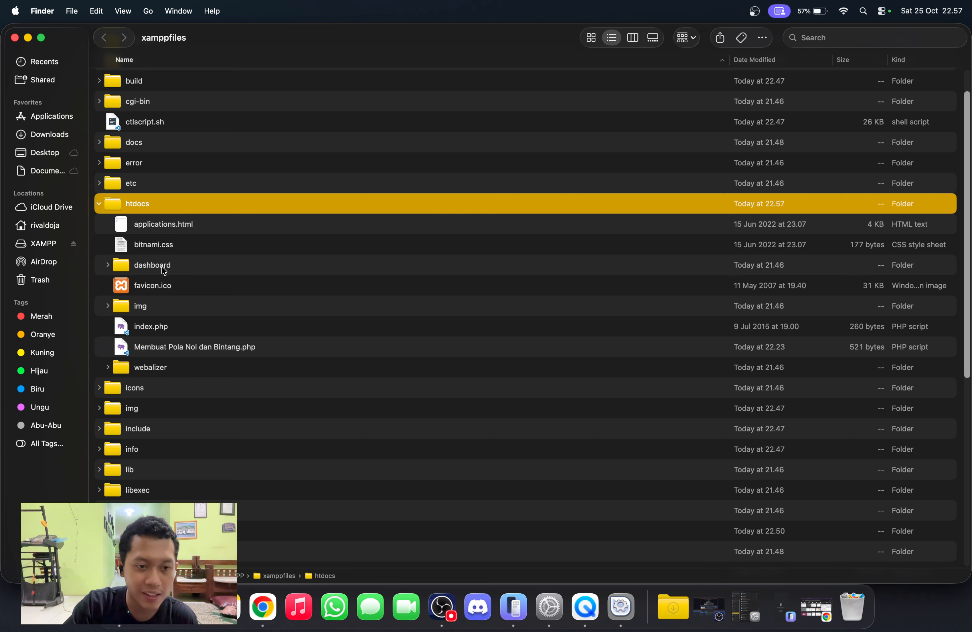
left_click(201, 350)
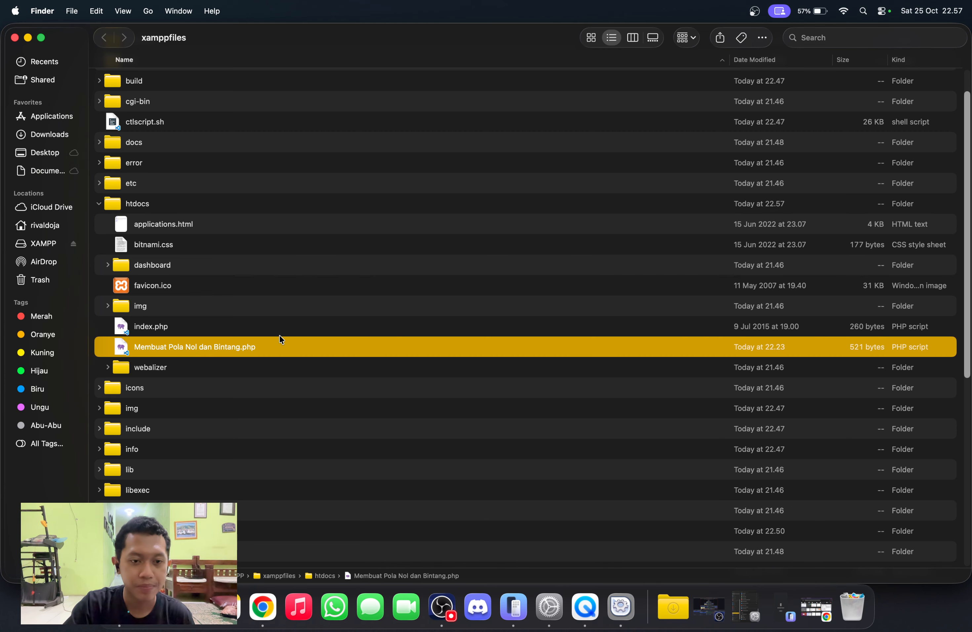
double_click(185, 347)
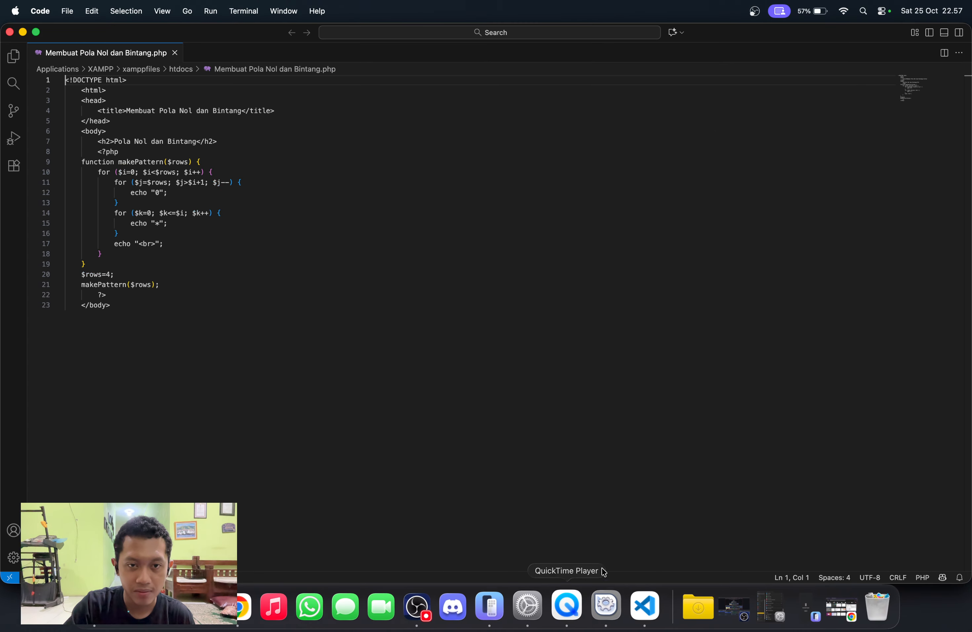
left_click(326, 241)
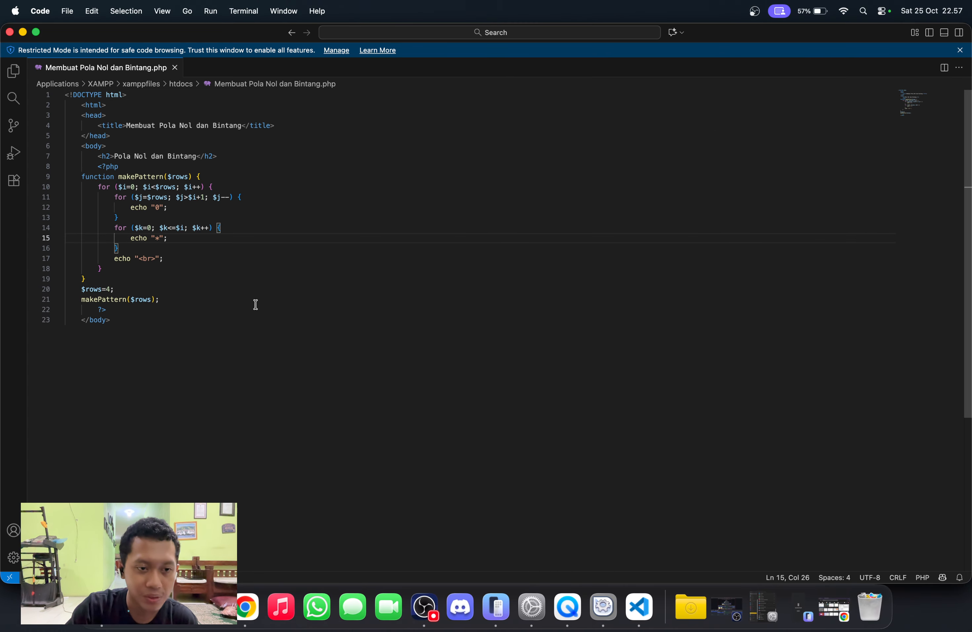
left_click_drag(255, 305, 97, 105)
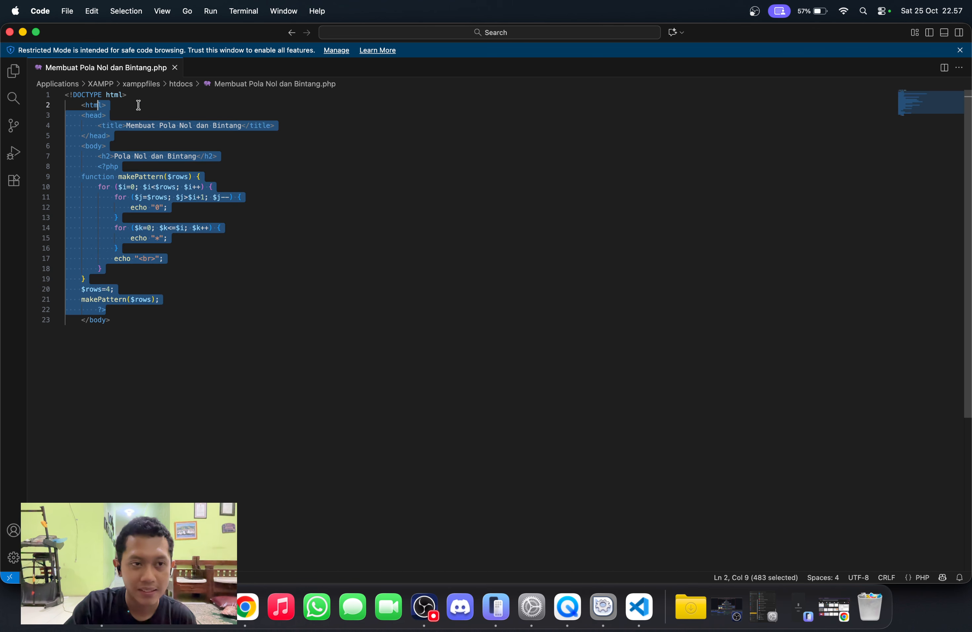
Highlight the code from the DOCTYPE line through the closing PHP tag, and clear the selection
left_click(110, 104)
left_click_drag(67, 95, 299, 311)
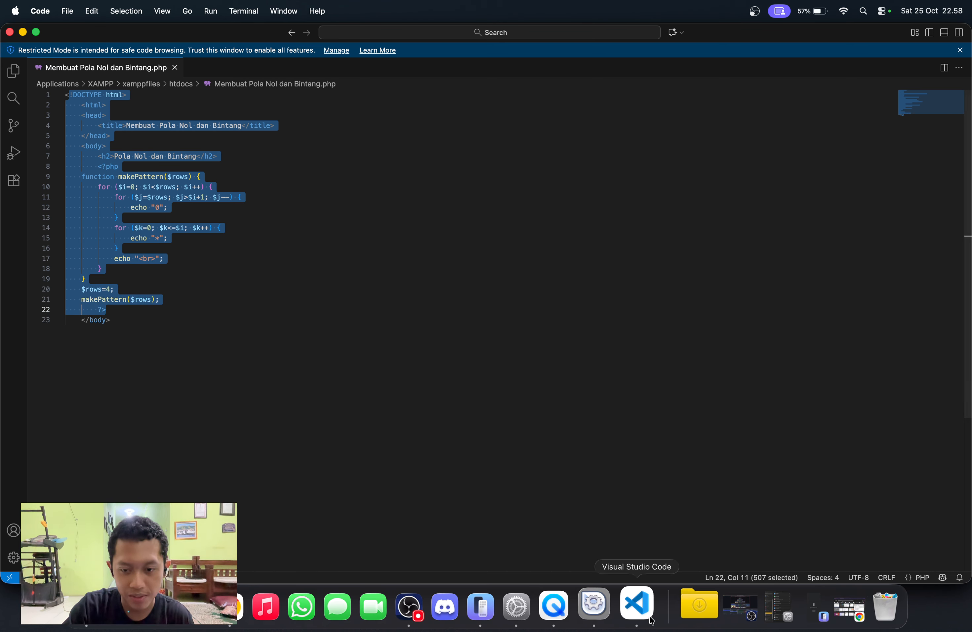
left_click(226, 335)
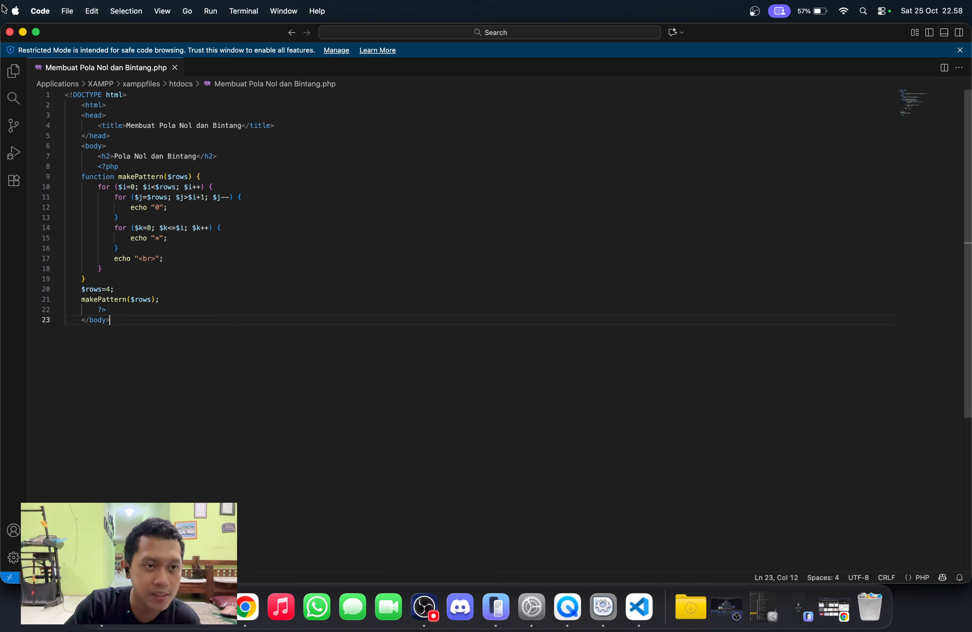
Close the PHP file's editor window and quit Visual Studio Code
left_click(11, 33)
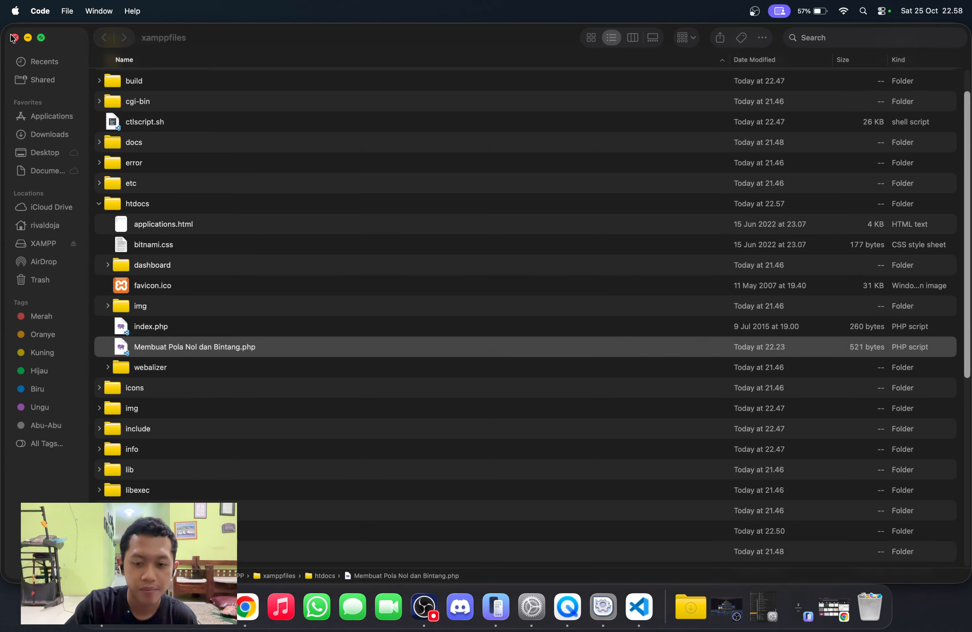
right_click(638, 602)
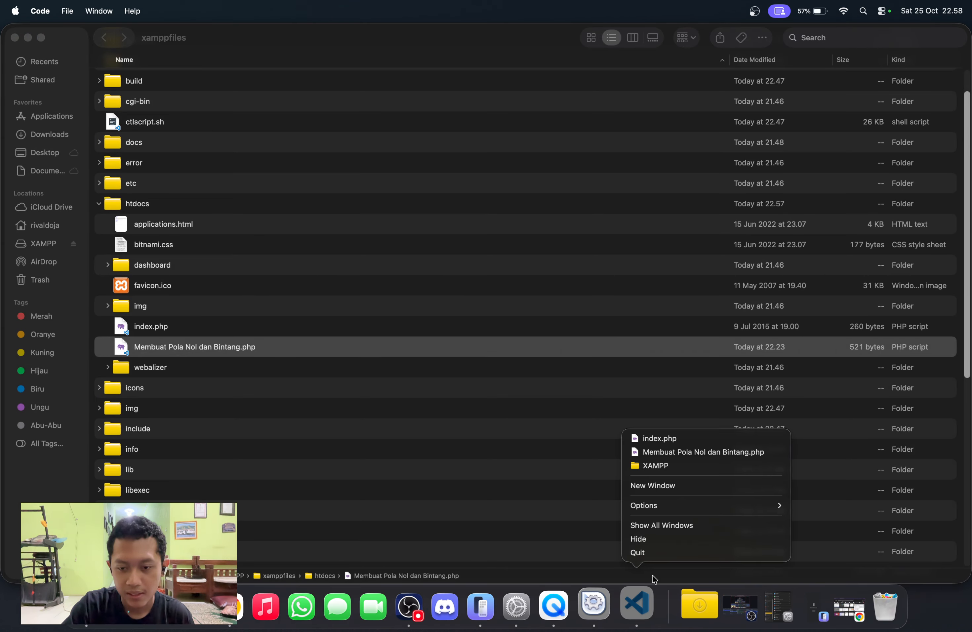
left_click(648, 553)
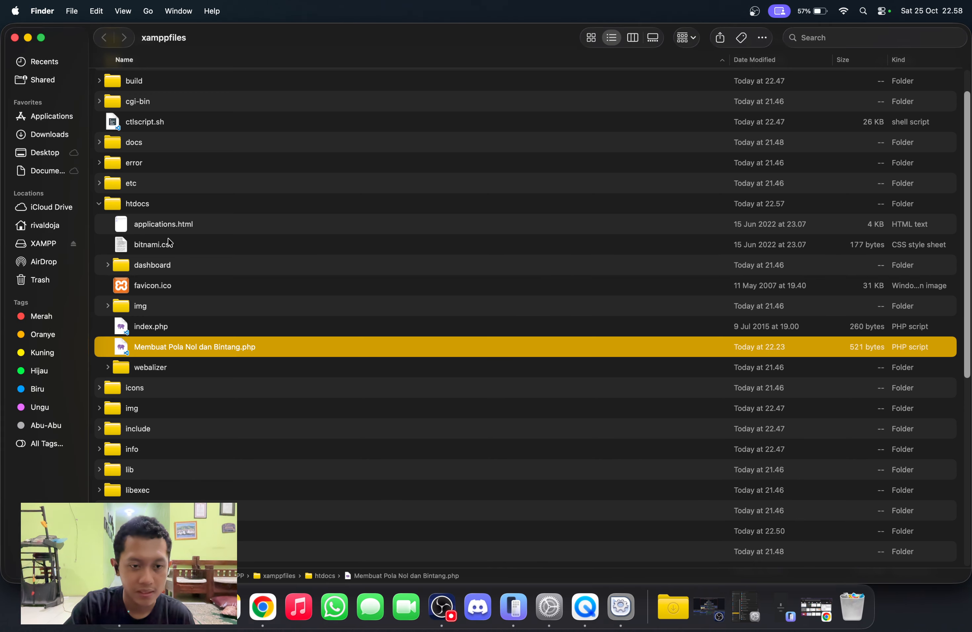
Minimize the xamppfiles window, and reposition and resize the Downloads window above the XAMPP manager
left_click(28, 38)
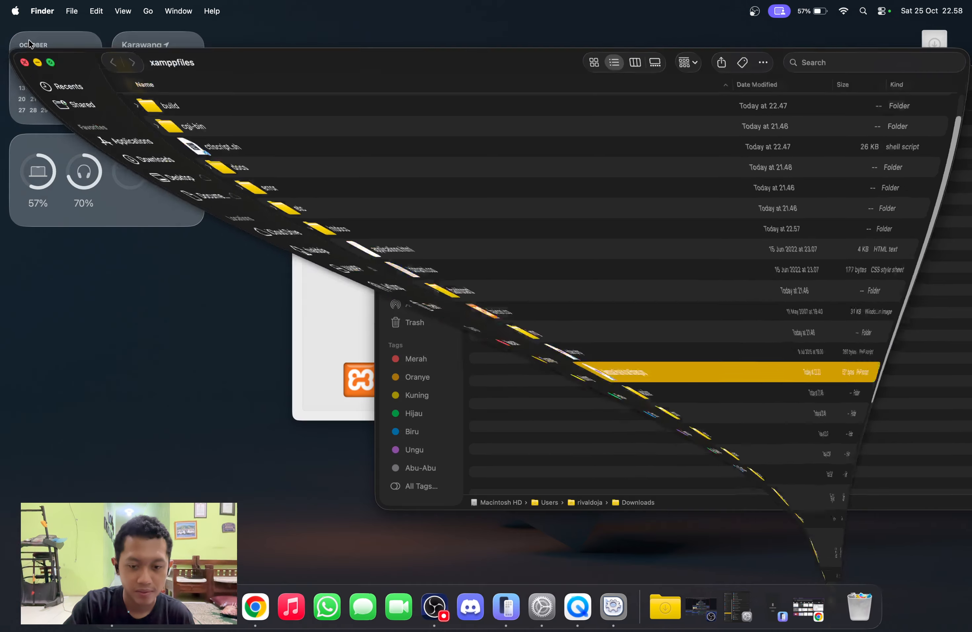
left_click_drag(589, 80, 356, 63)
double_click(357, 62)
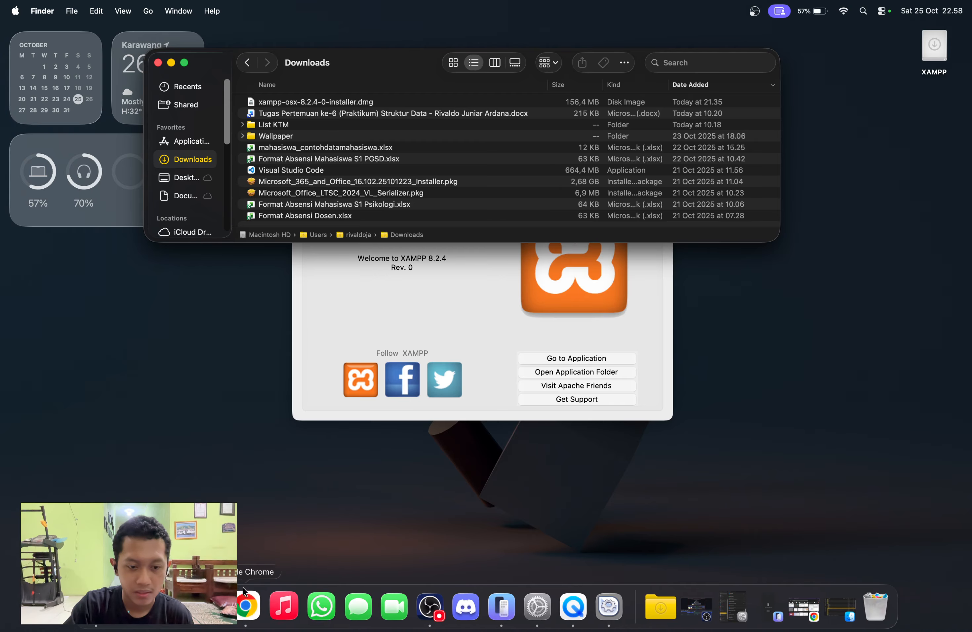
Switch to Chrome, replace the "windows ui xampp" image search tab with a new one, and start its address with localhost/
left_click(251, 603)
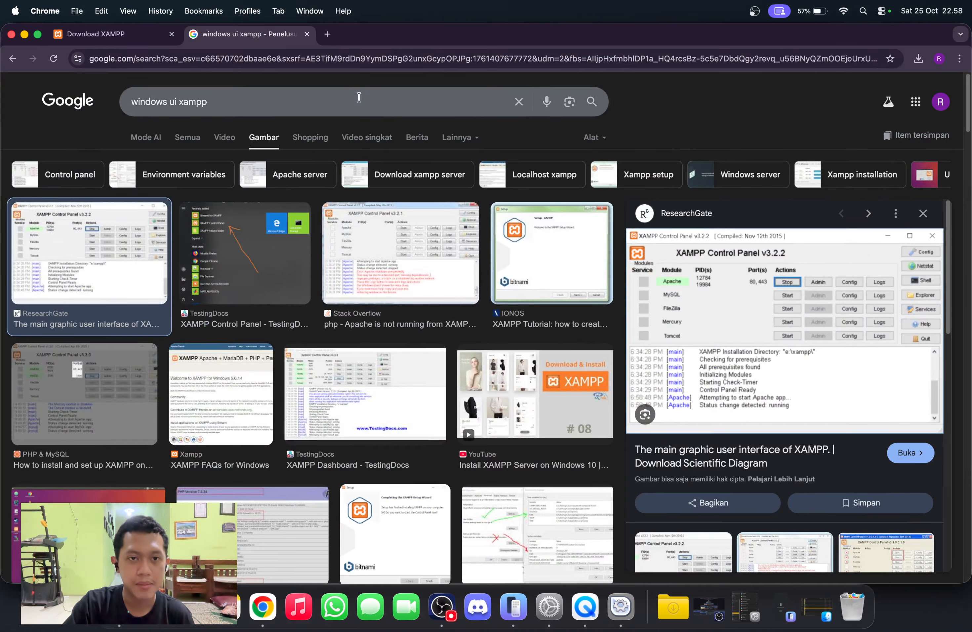
key("super+t")
left_click(312, 31)
left_click(310, 32)
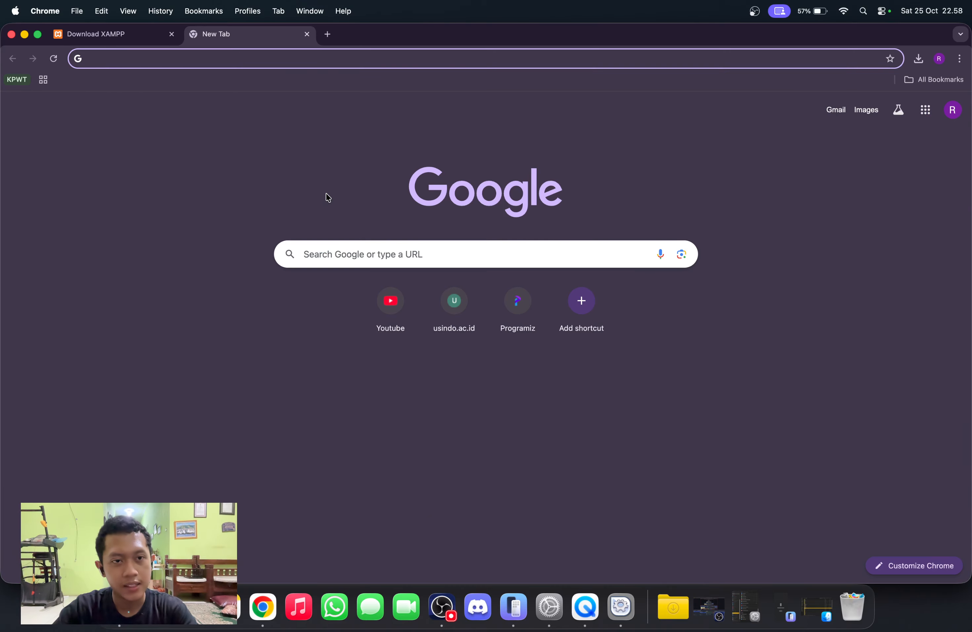
key("ctrl+Tab")
key("ctrl+Tab")
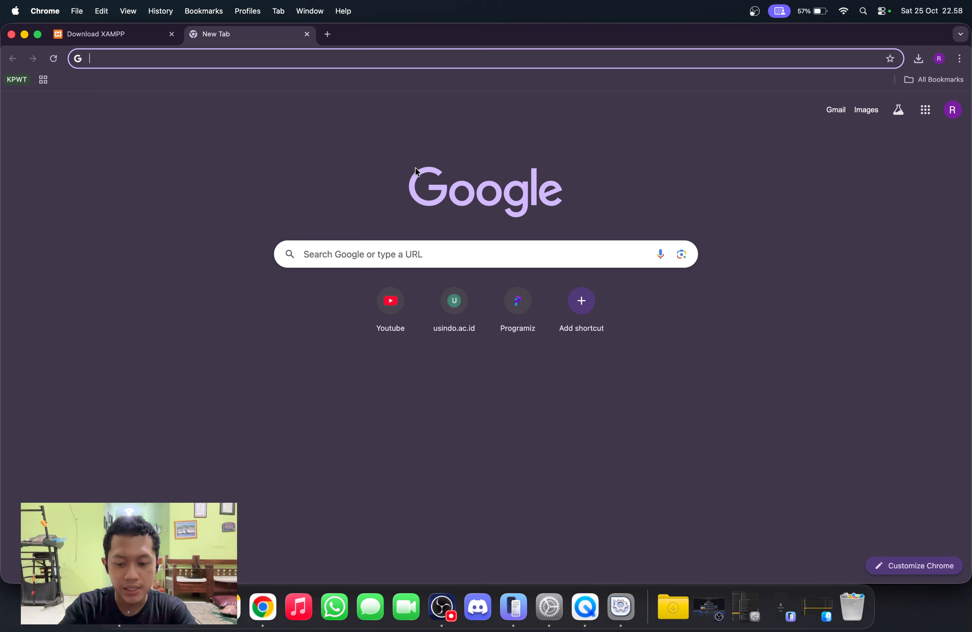
type("local")
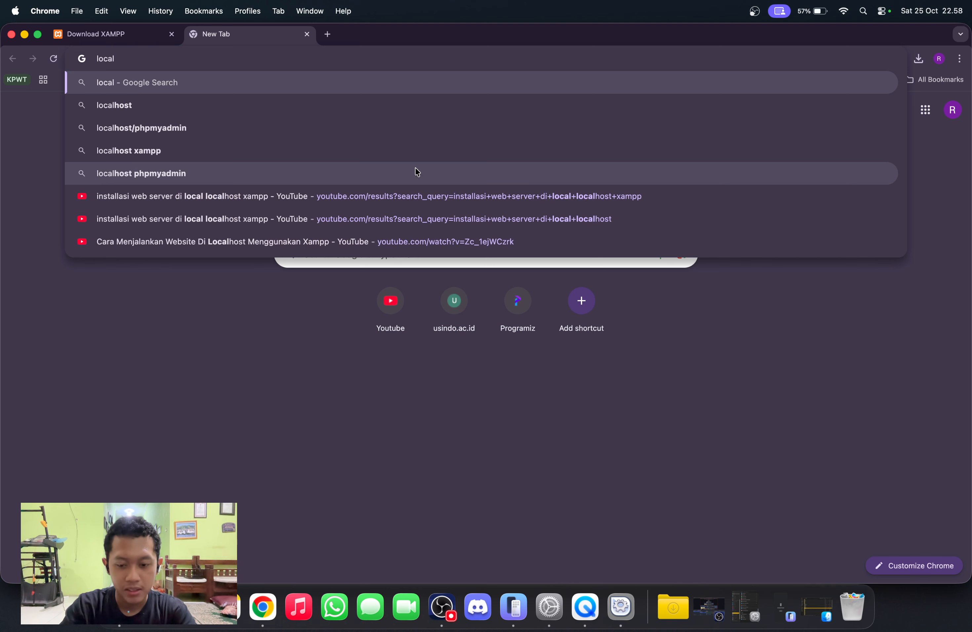
type("host")
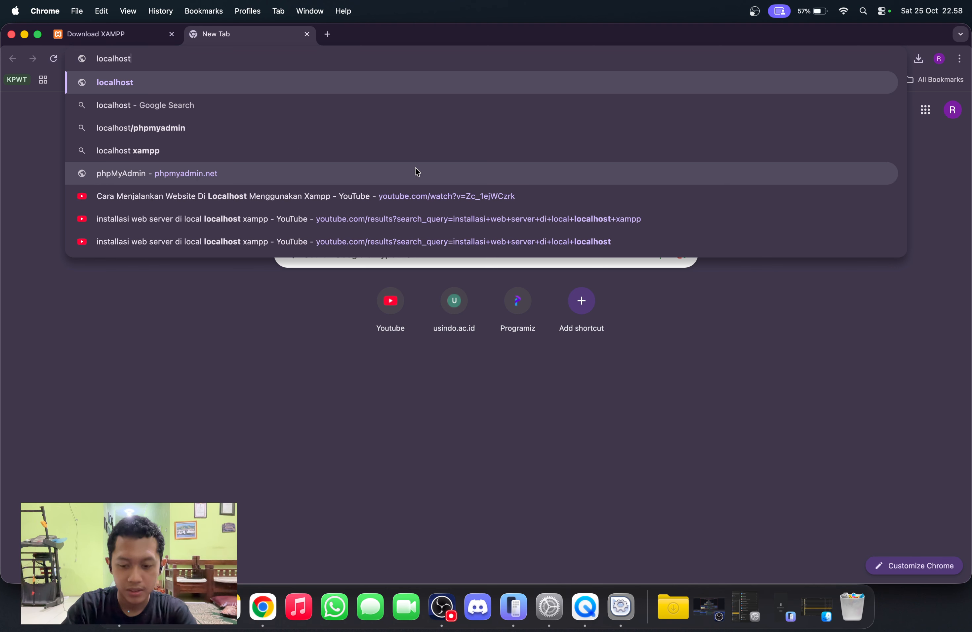
type("/")
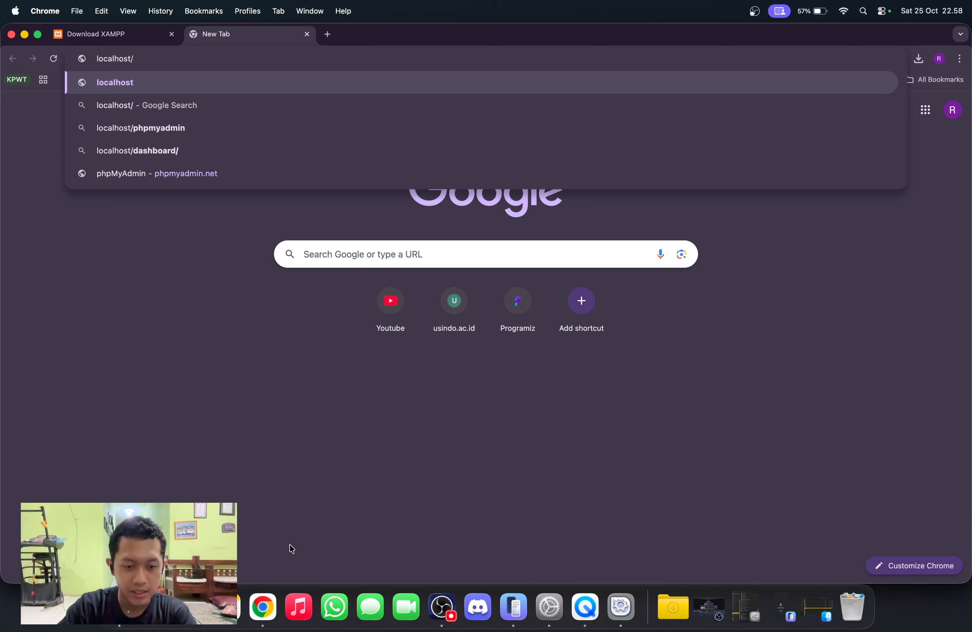
Open the xamppfiles folder from the XAMPP manager and copy the name of "Membuat Pola Nol dan Bintang.php" in htdocs
left_click(680, 598)
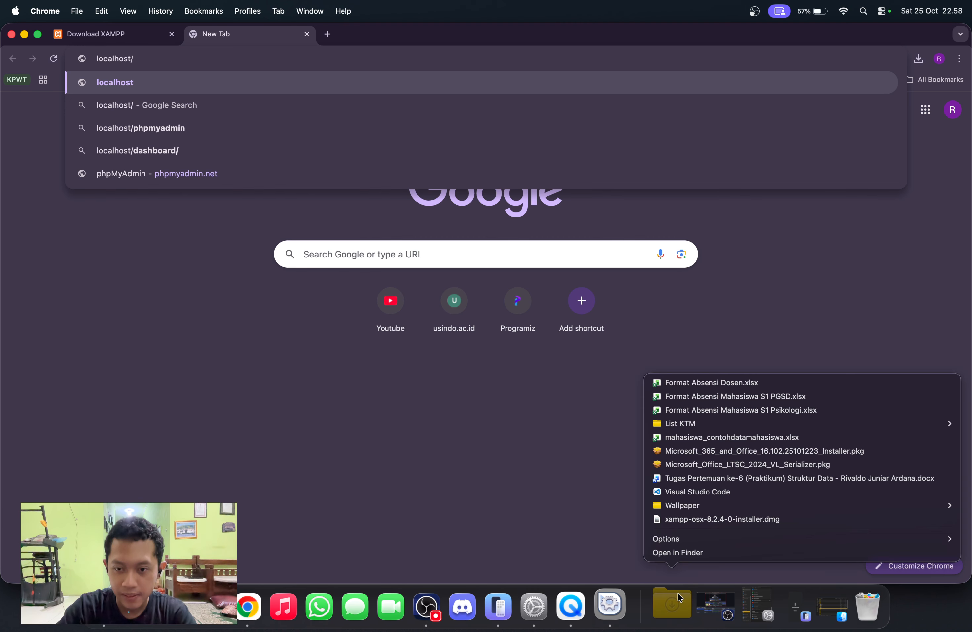
mouse_move(697, 545)
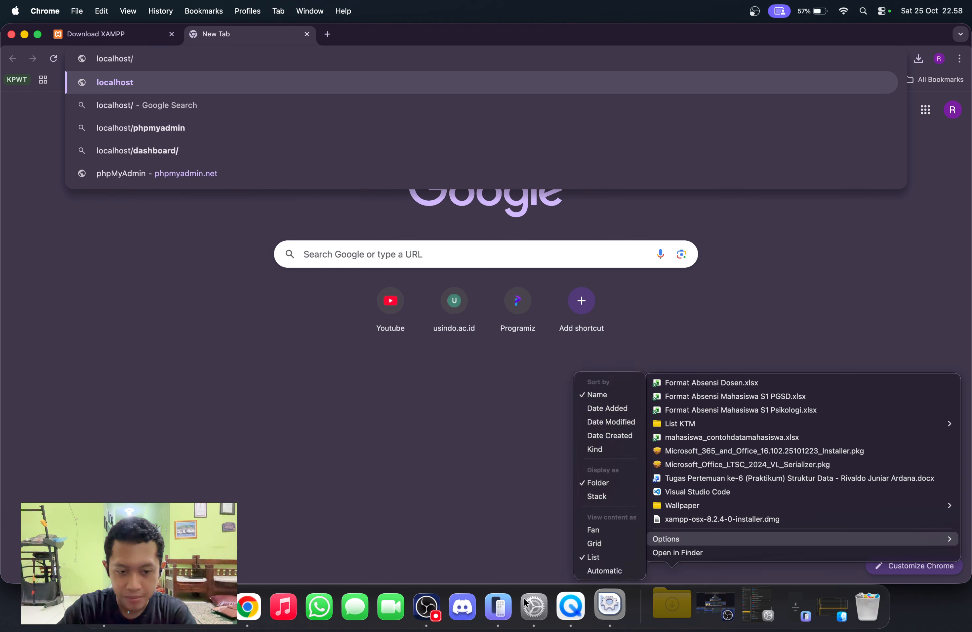
left_click(625, 611)
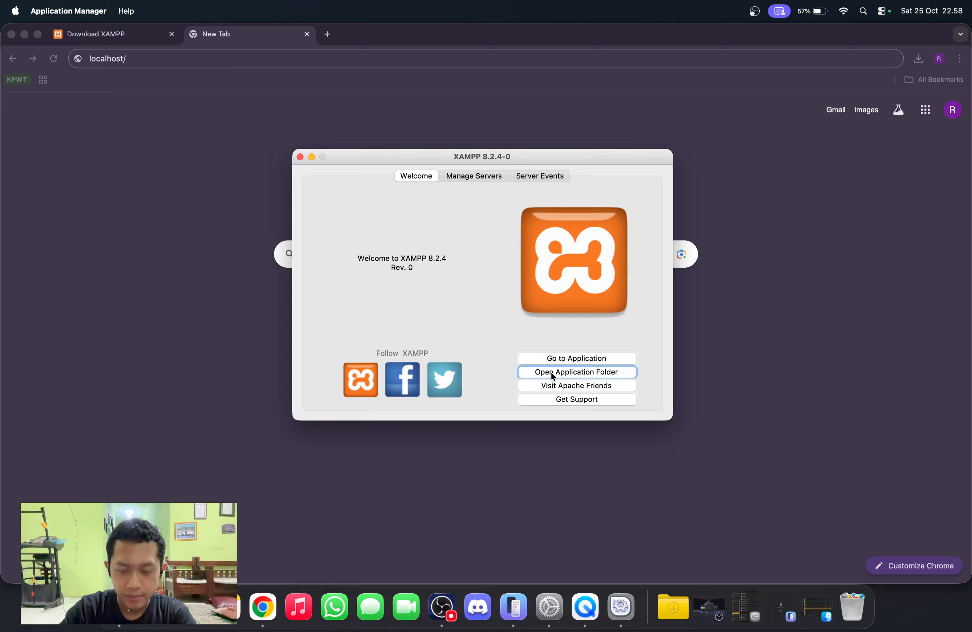
left_click(553, 377)
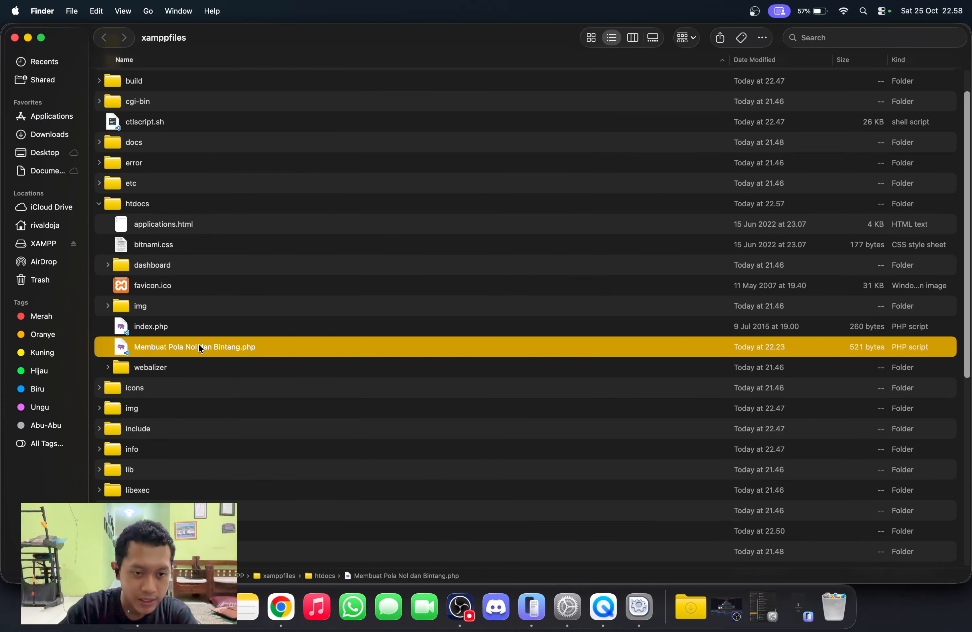
right_click(198, 343)
left_click(230, 396)
key("super+c")
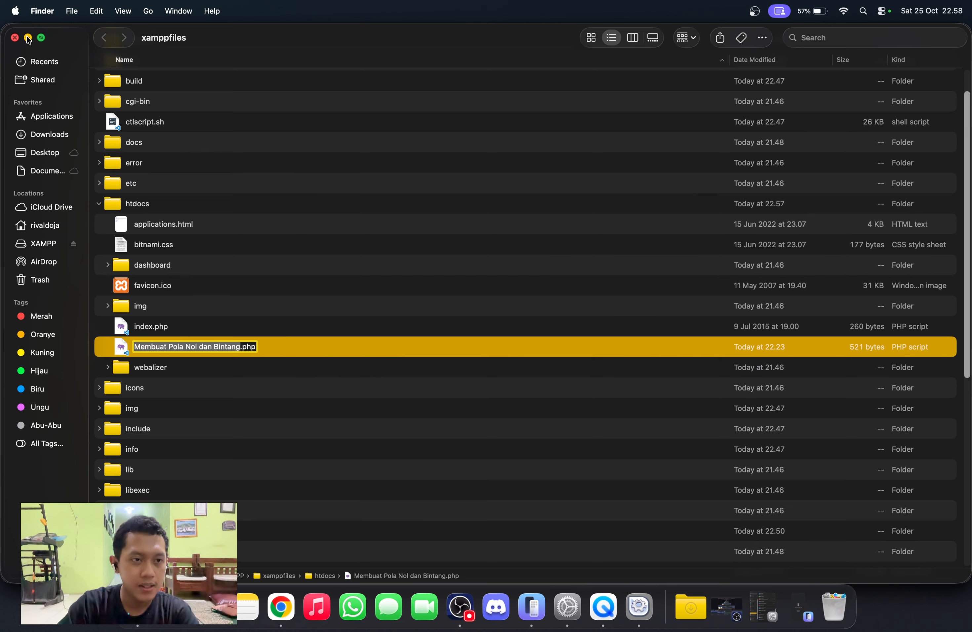
Return to Chrome, complete the address as localhost/Membuat Pola Nol dan Bintang.php, and load the page
left_click(28, 38)
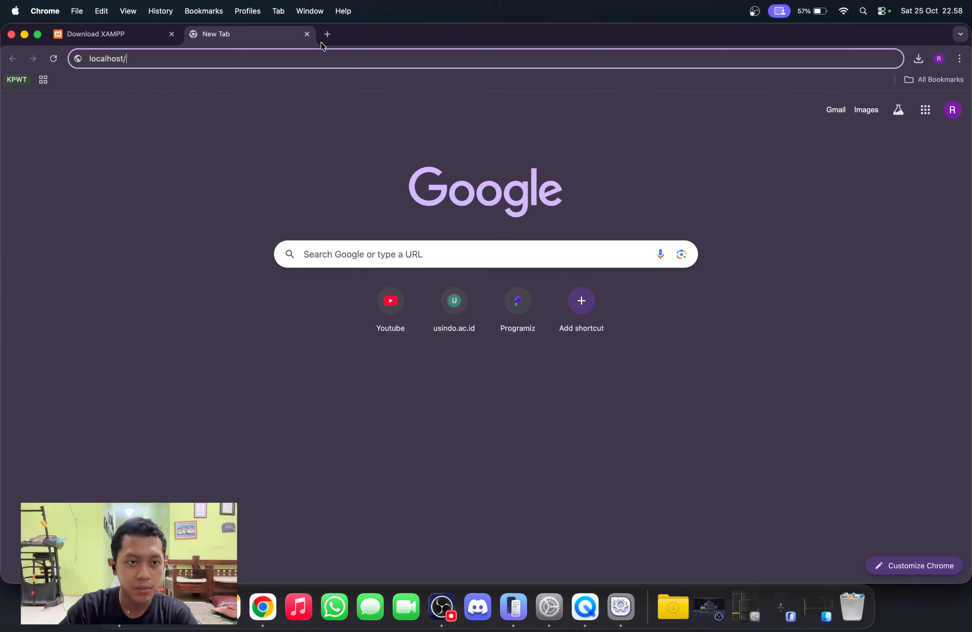
key("super+v")
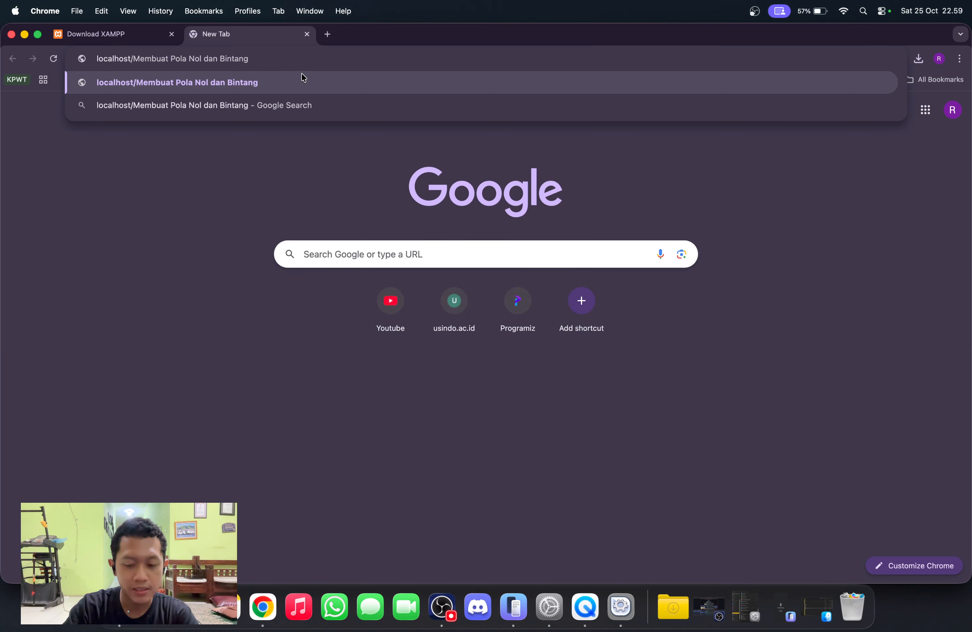
type(".php")
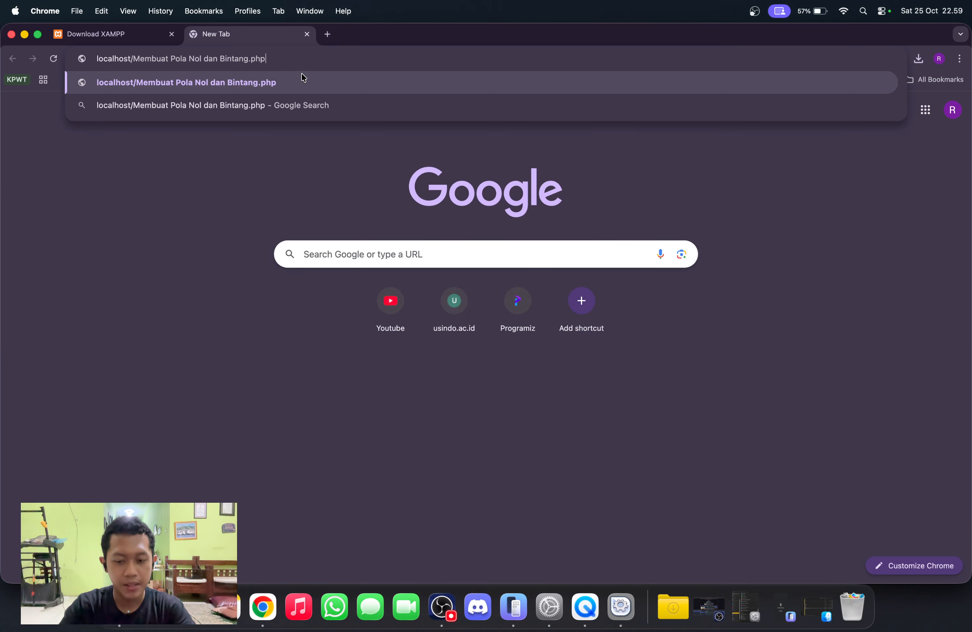
key("super+a")
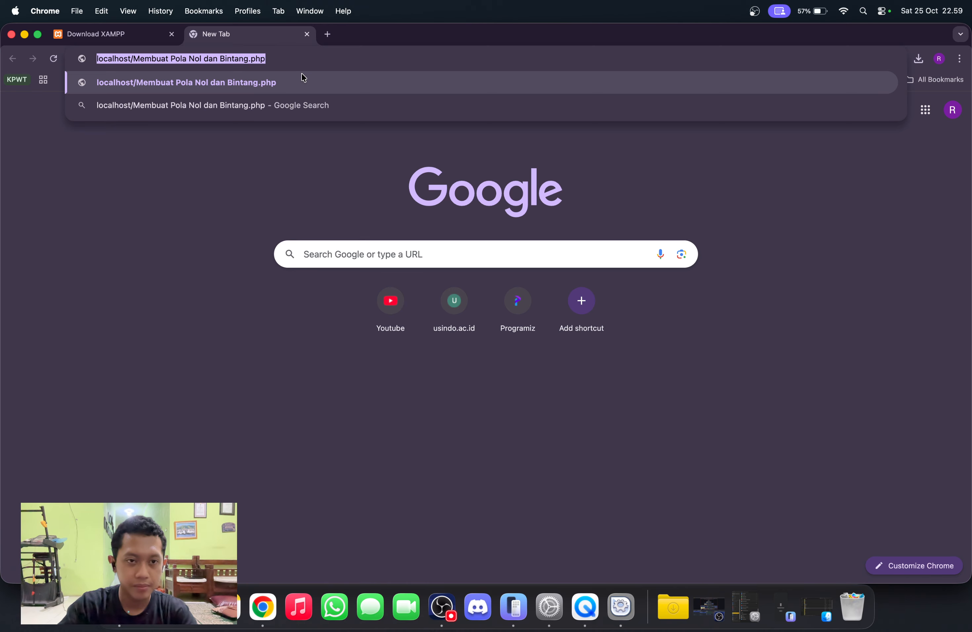
key("Return")
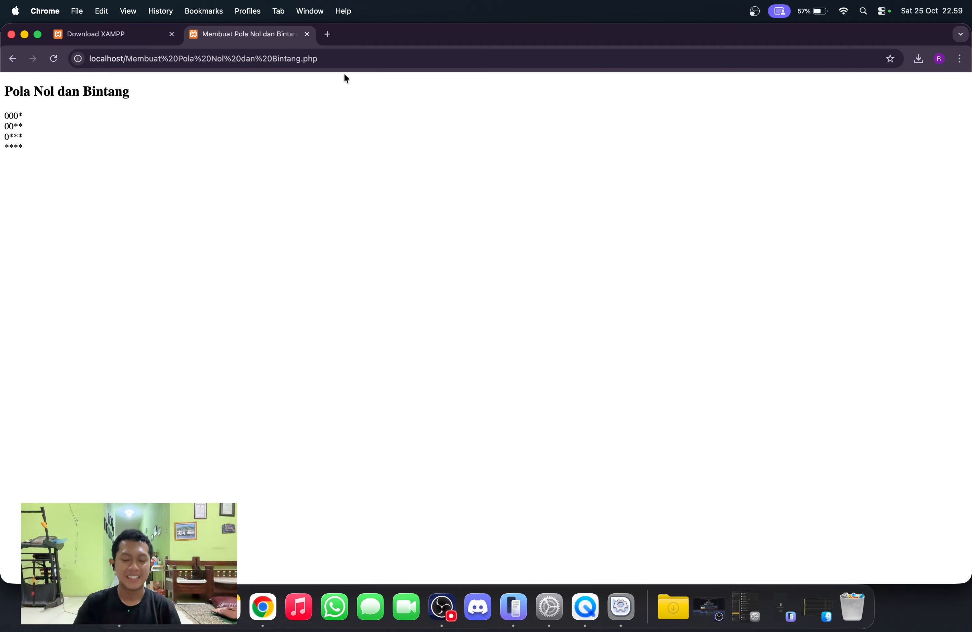
Highlight the loaded page's full localhost address to examine it, and return to the page
left_click(330, 65)
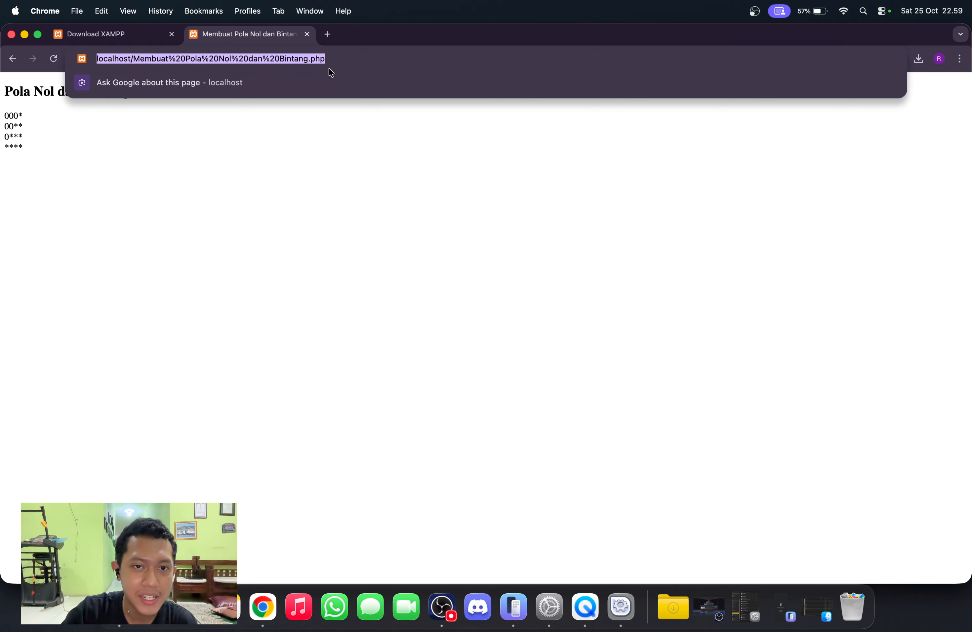
left_click(337, 64)
left_click_drag(337, 60, 102, 59)
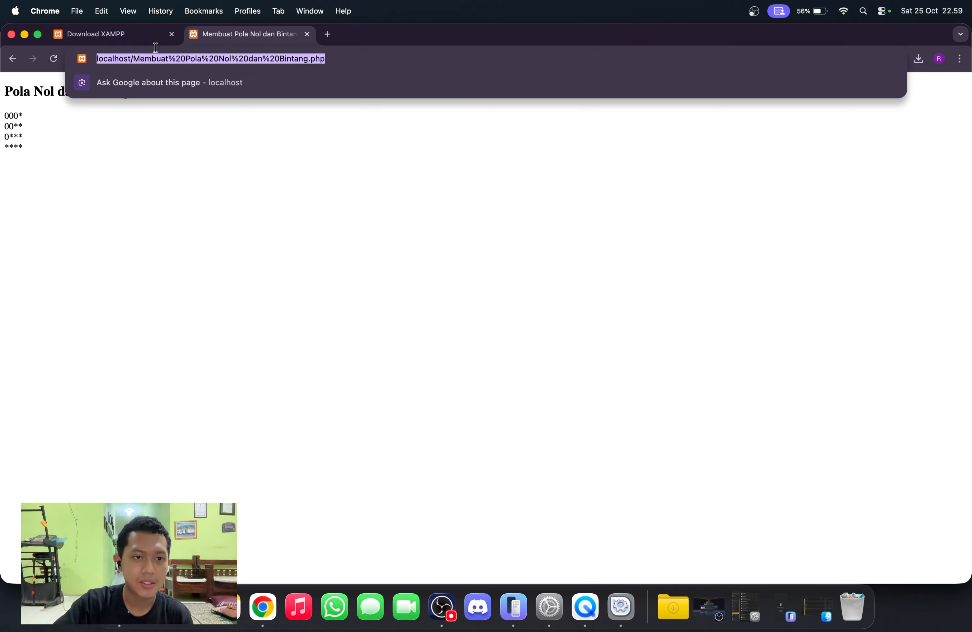
left_click(112, 62)
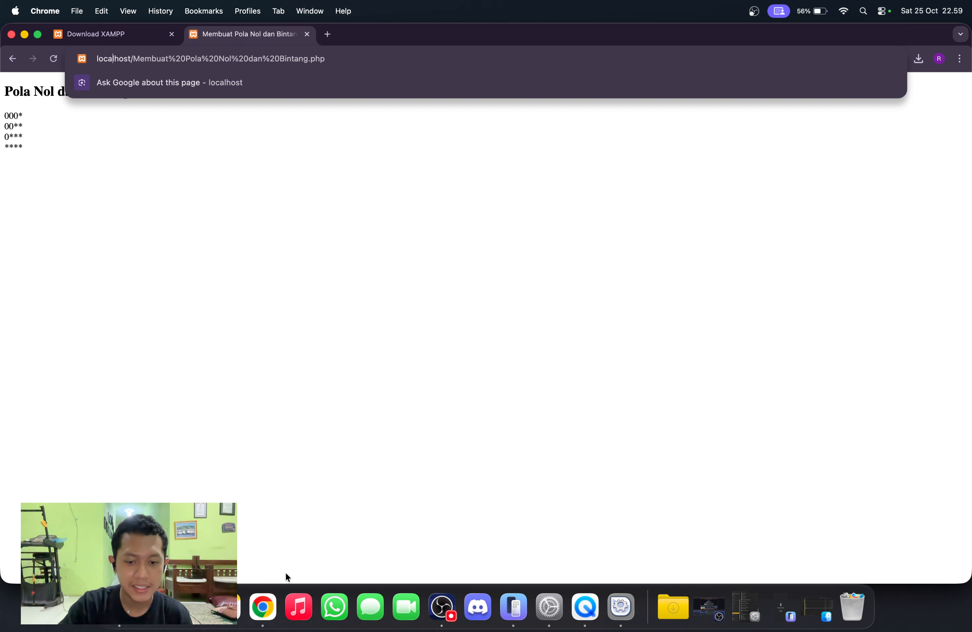
left_click(661, 613)
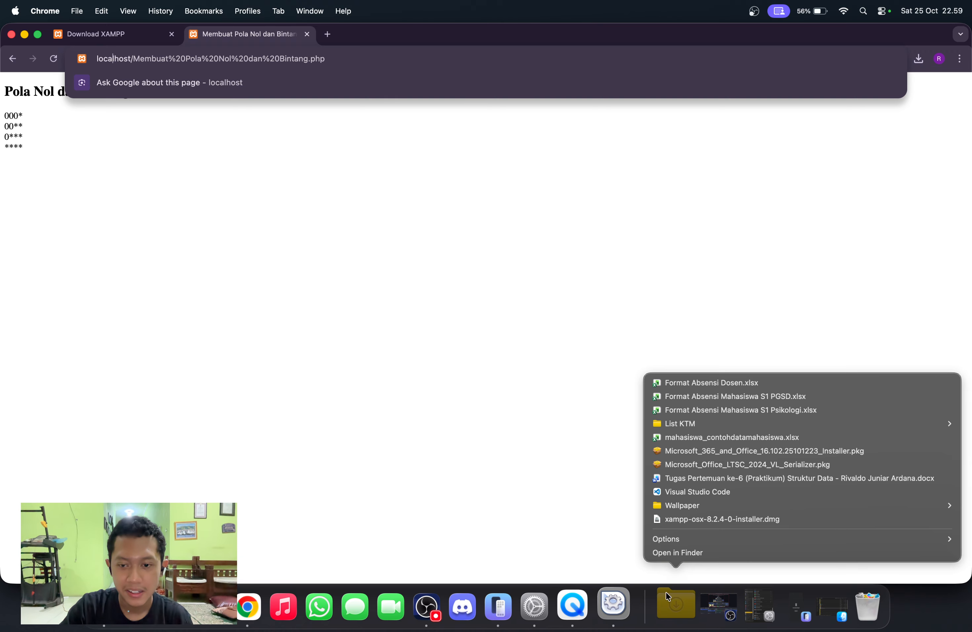
left_click(608, 300)
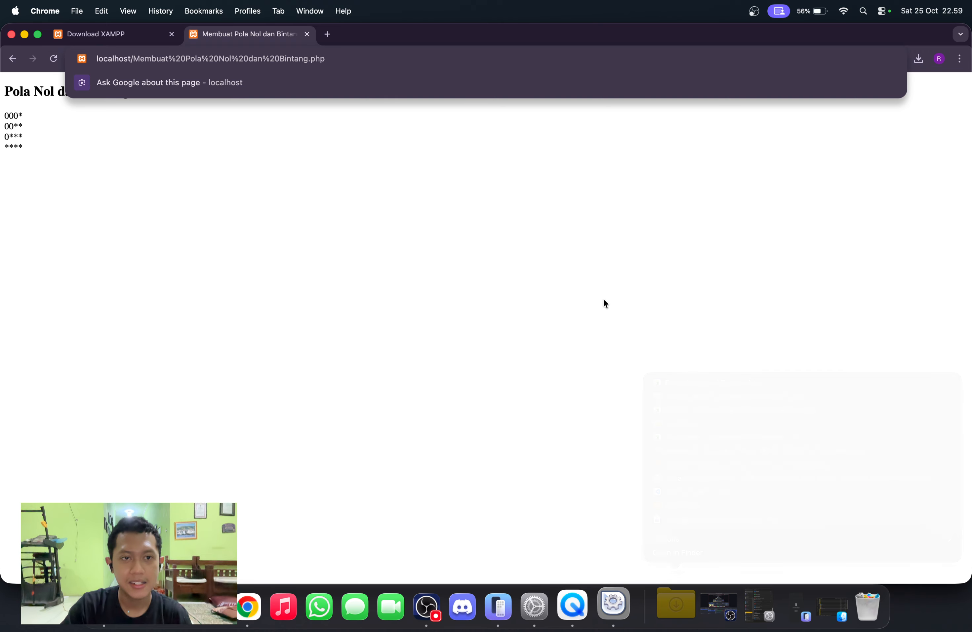
left_click(274, 159)
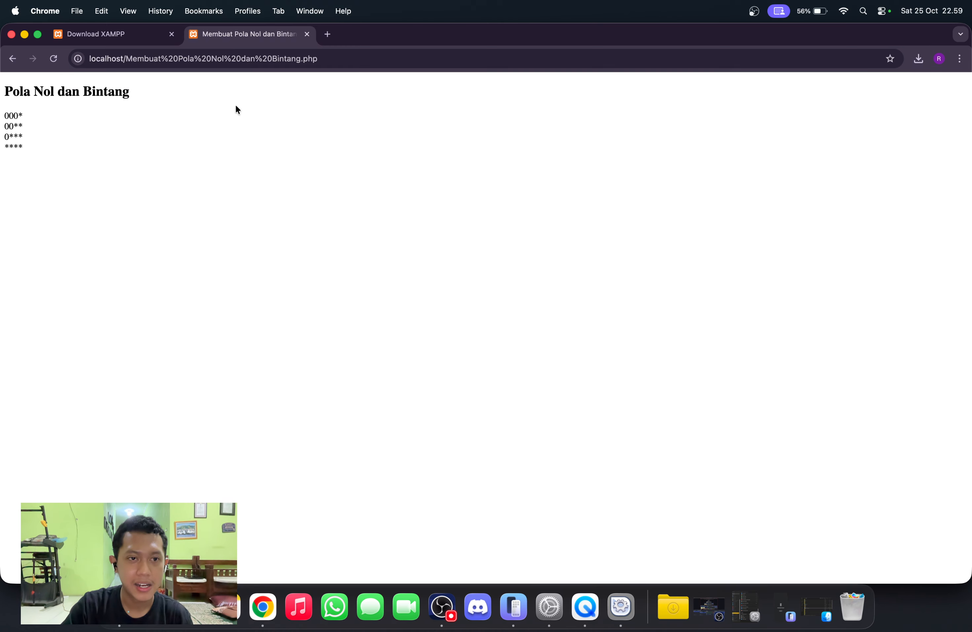
Re-enter the address localhost/Membuat Pola Nol dan Bintang.php using the autocompleted suggestion
left_click(213, 61)
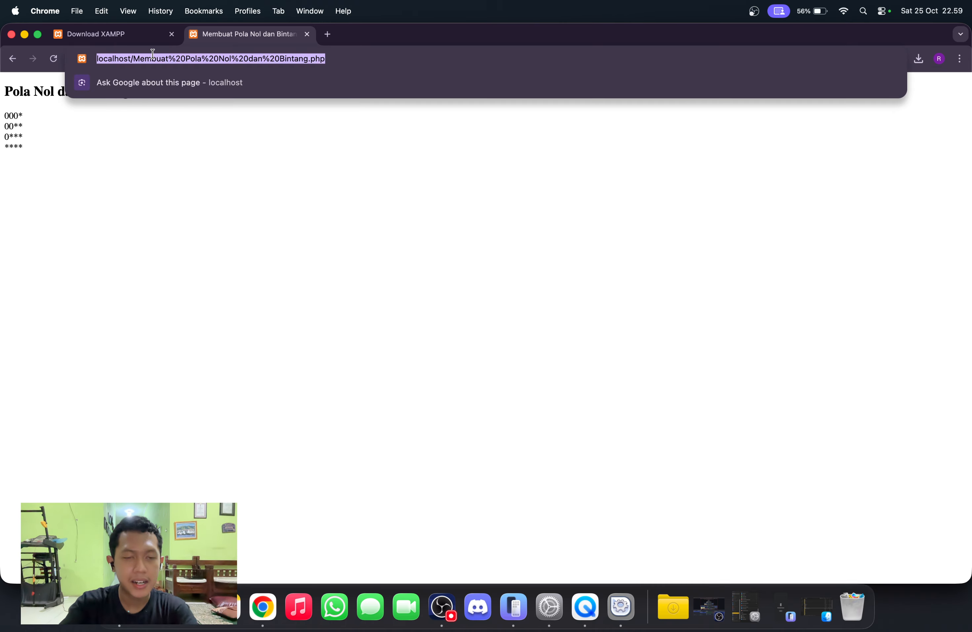
type("lco")
type("ocal")
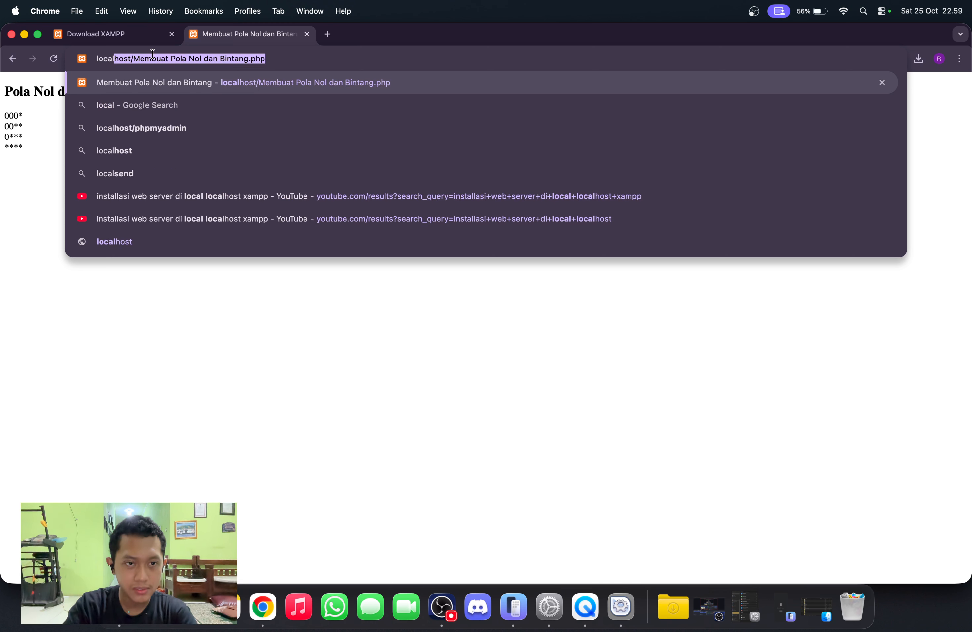
key("Left")
key("Right")
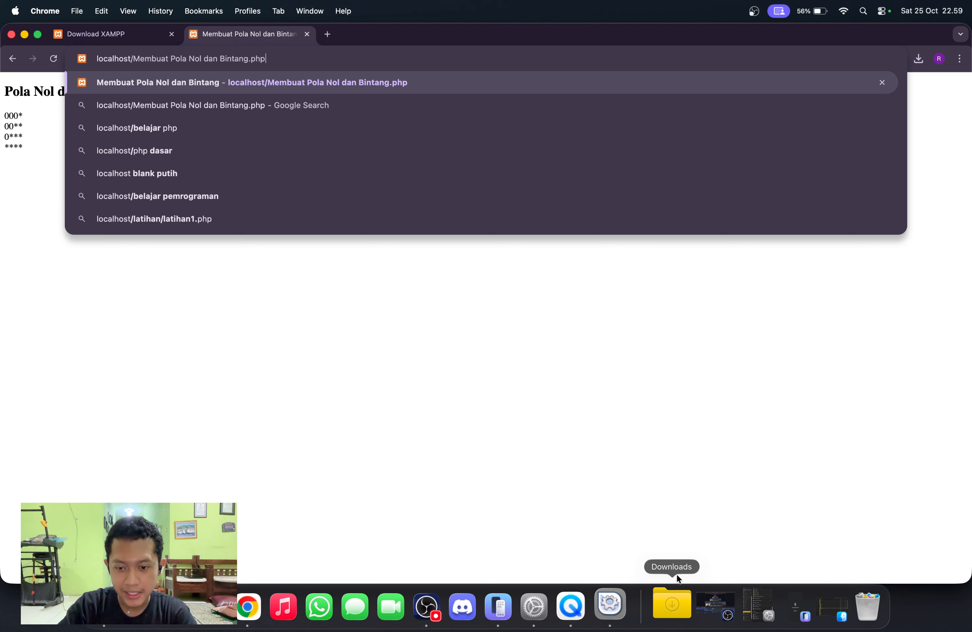
Open the xamppfiles folder from the XAMPP manager and select "Membuat Pola Nol dan Bintang.php" in htdocs to check its name
left_click(667, 621)
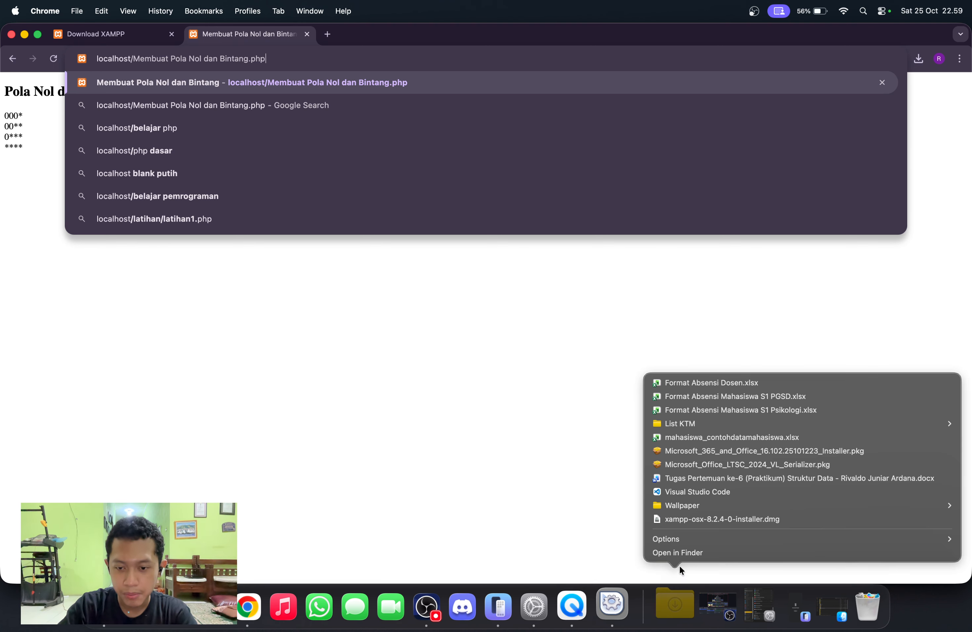
left_click(586, 520)
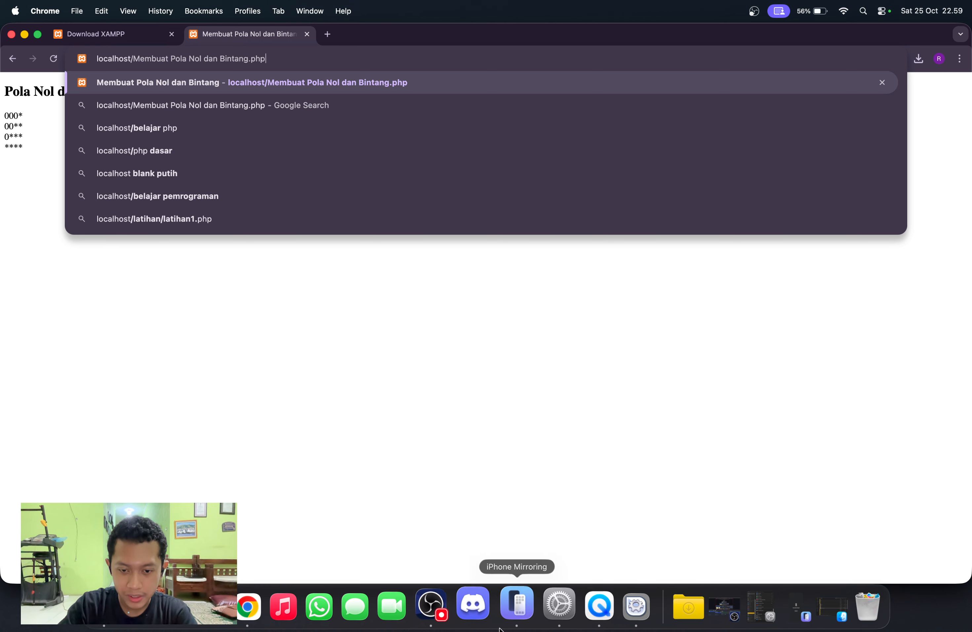
left_click(622, 616)
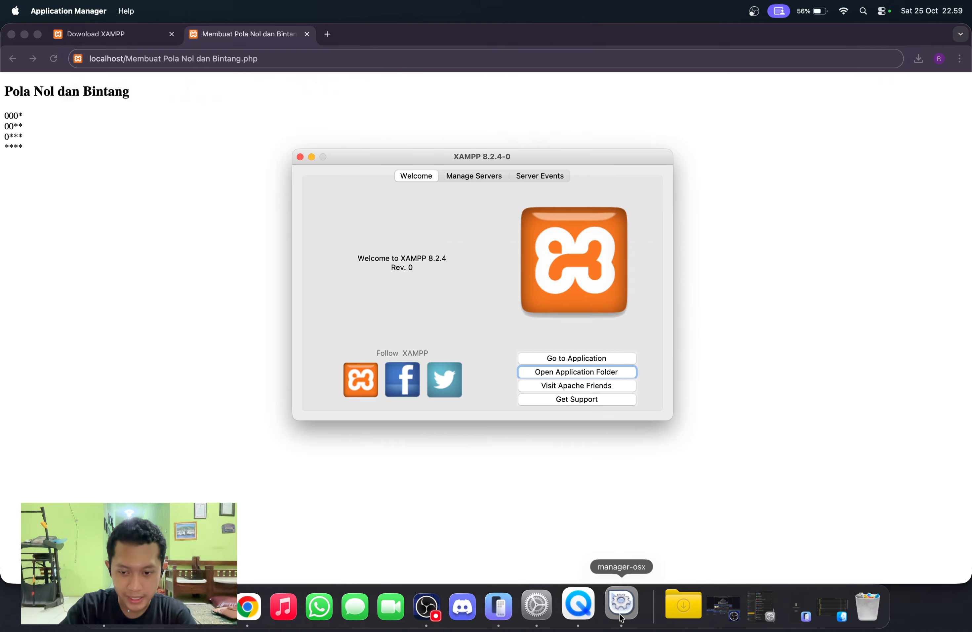
left_click(564, 374)
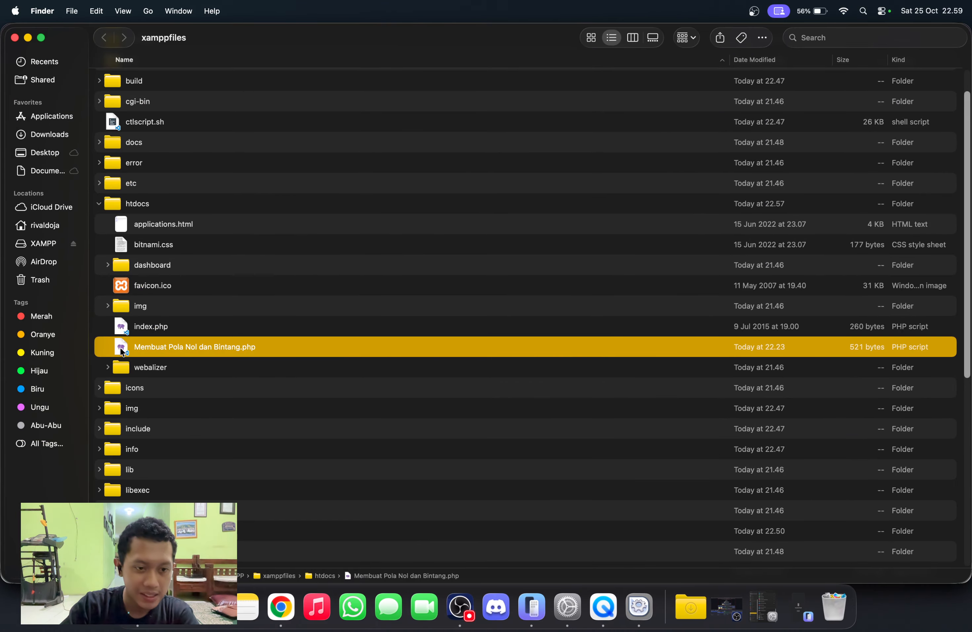
key("Up")
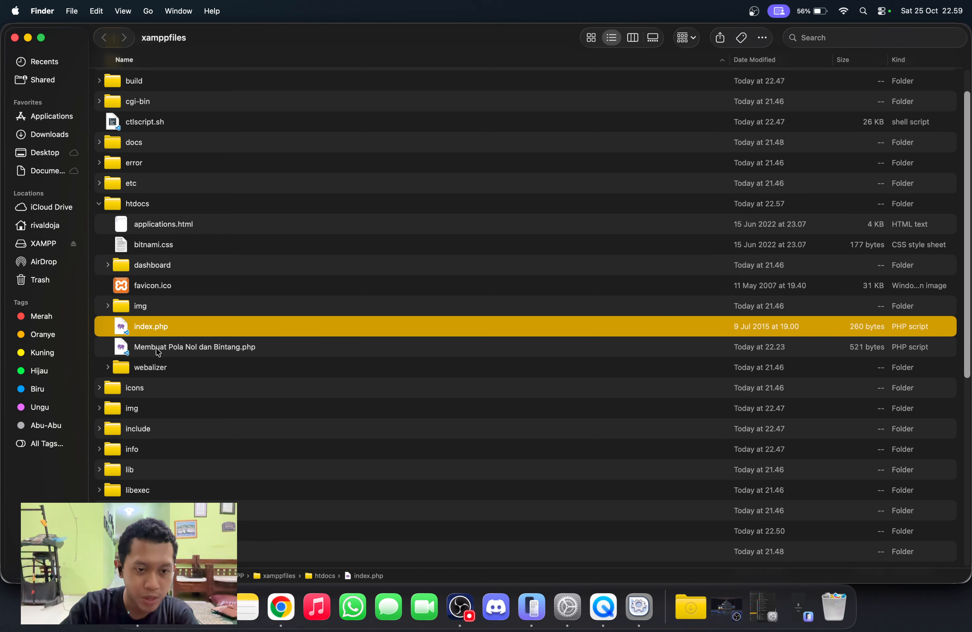
left_click(157, 349)
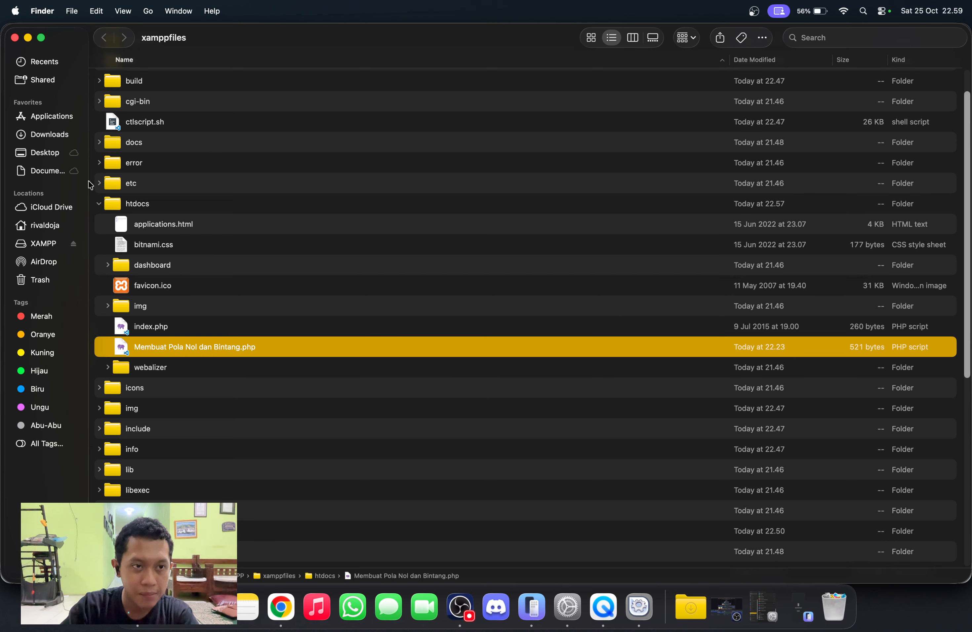
Put away the xamppfiles window and close the Downloads window
left_click(28, 38)
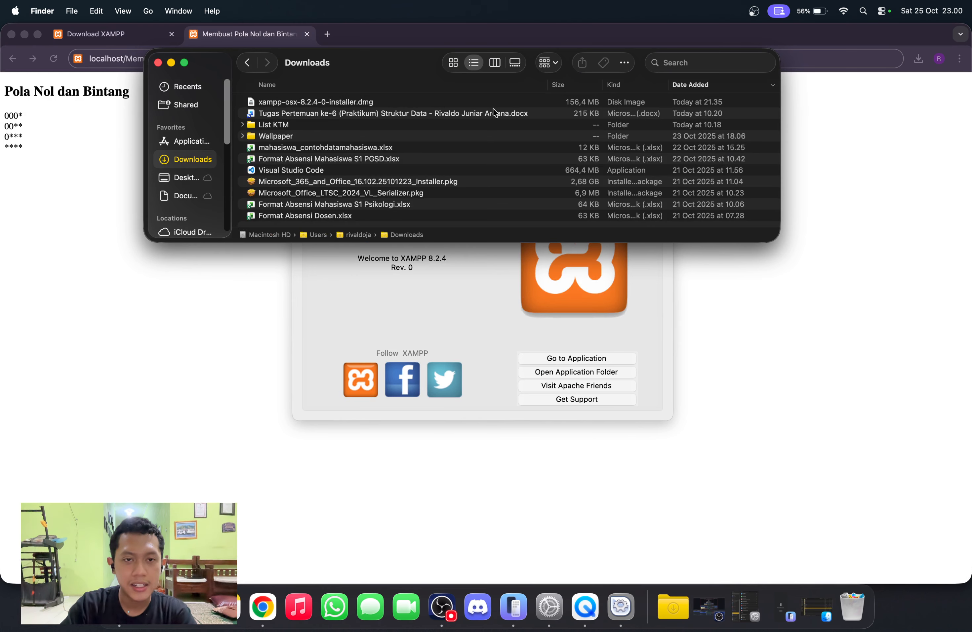
left_click(158, 63)
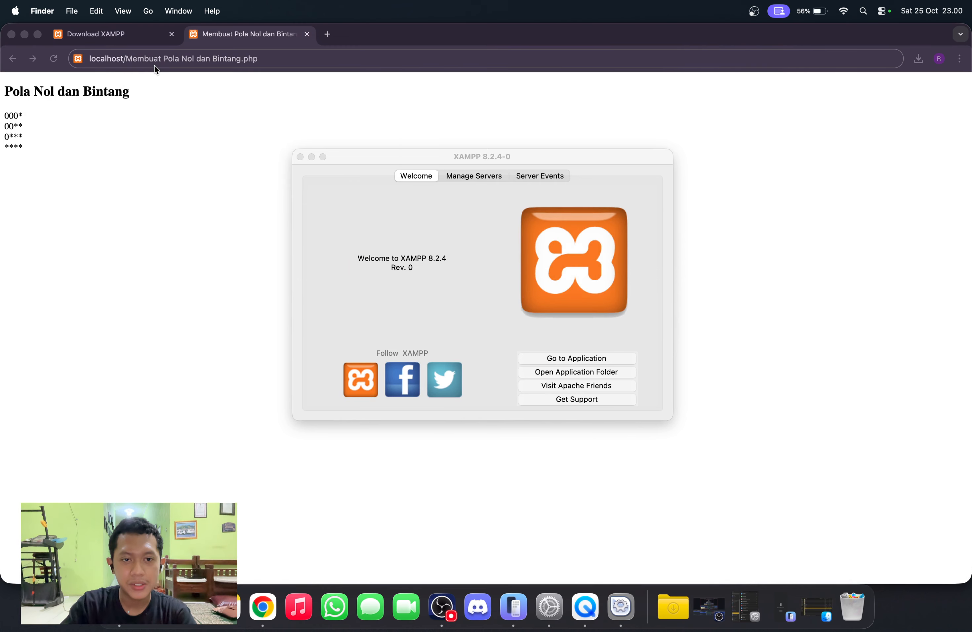
Return to the localhost page in Chrome and highlight its "Pola Nol dan Bintang" heading and pattern to examine the script's output
left_click(368, 98)
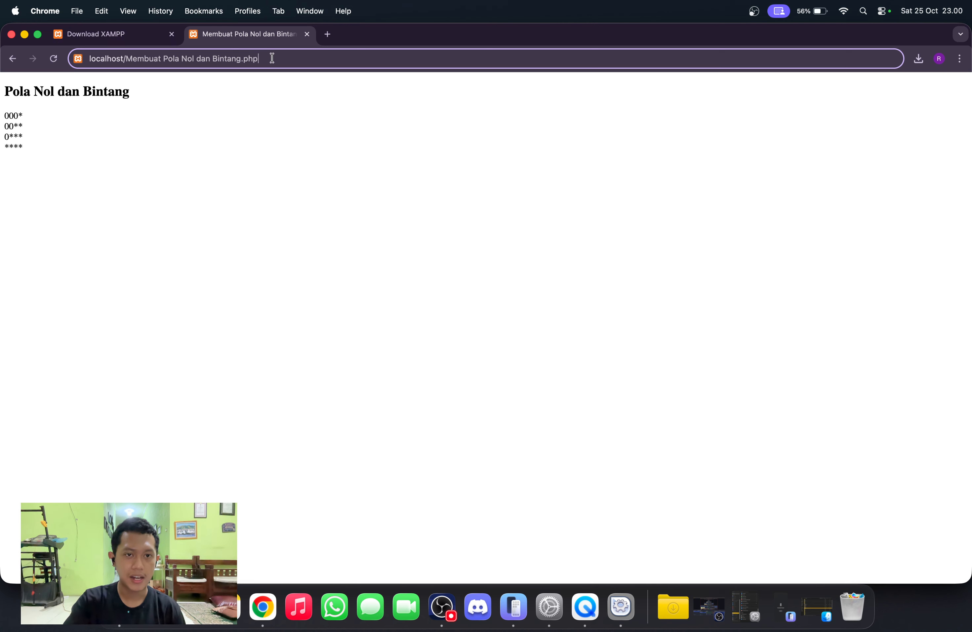
left_click(332, 127)
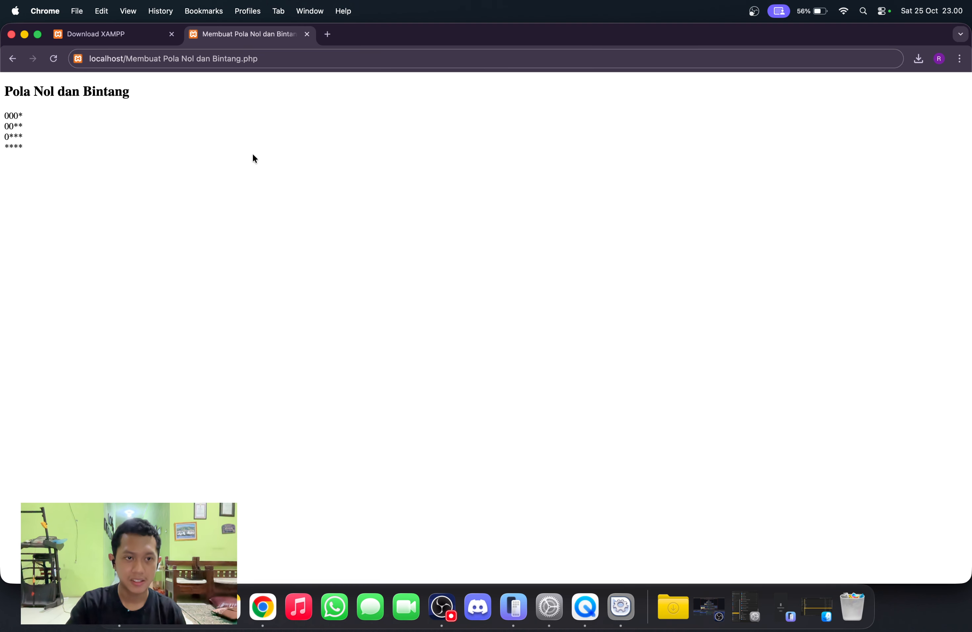
left_click_drag(159, 176, 3, 87)
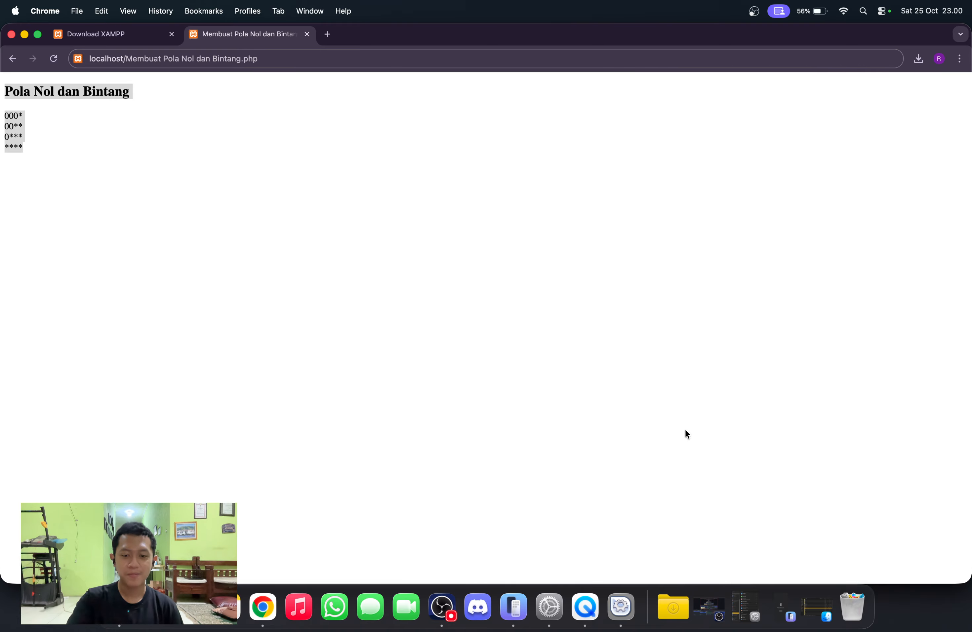
left_click(445, 628)
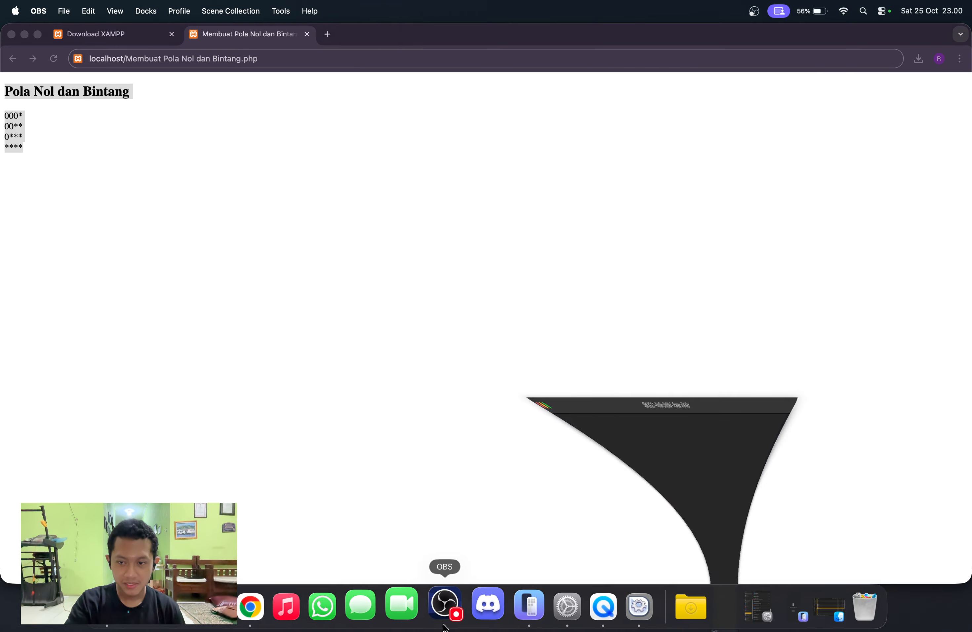